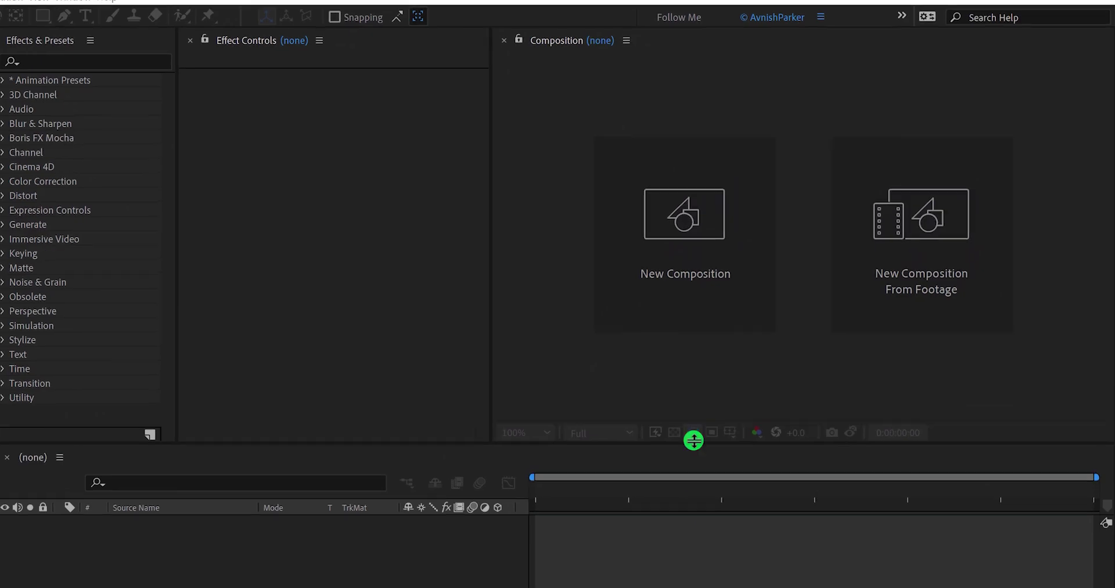
# Create a 1920 x 1080 composition named Modern_Logo_Intro at 30 frames per second with a duration of 0:00:10:00.
pyautogui.click(664, 312)
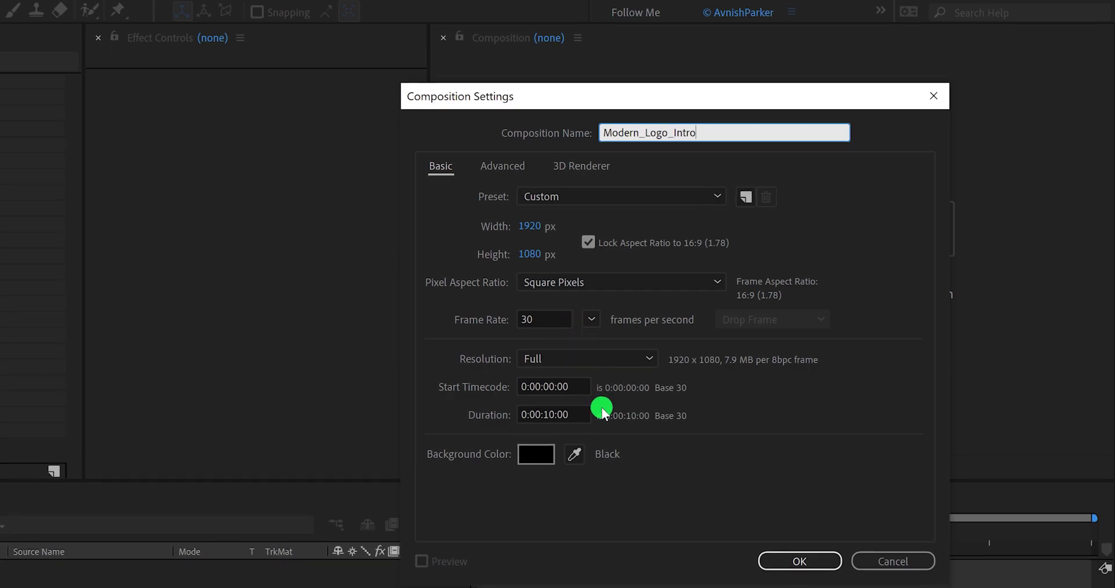
pyautogui.click(816, 496)
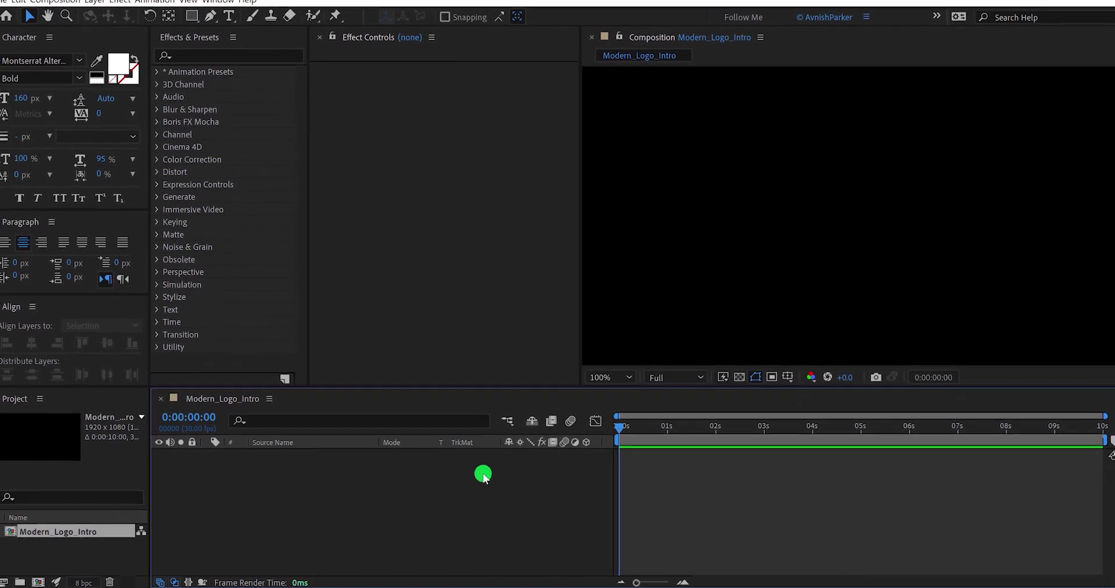
# Create a composition-sized solid named Background with the very dark blue color 07080D.
pyautogui.rightClick(462, 481)
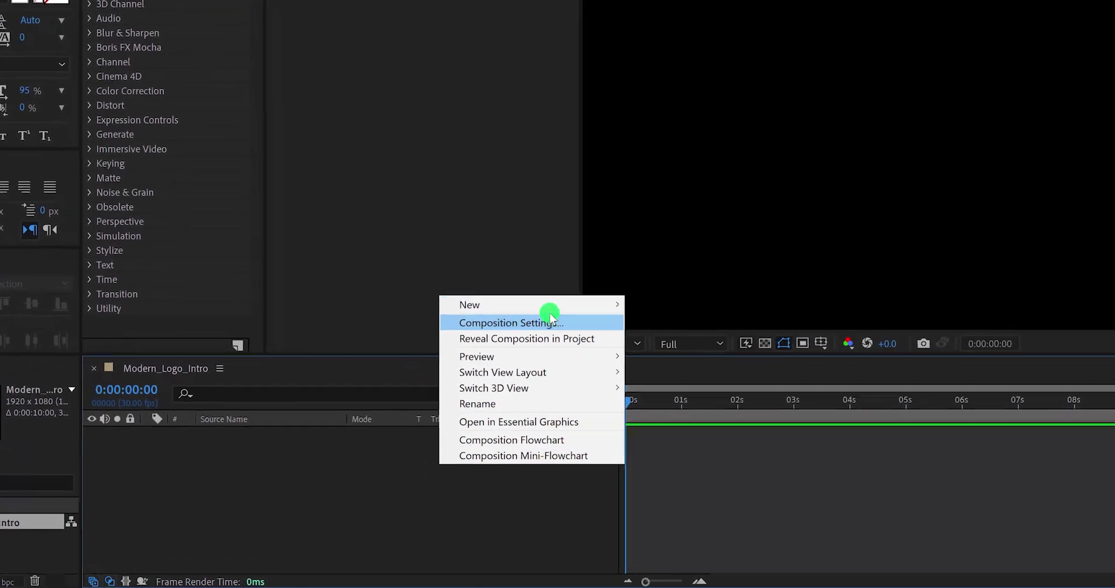
pyautogui.moveTo(543, 305)
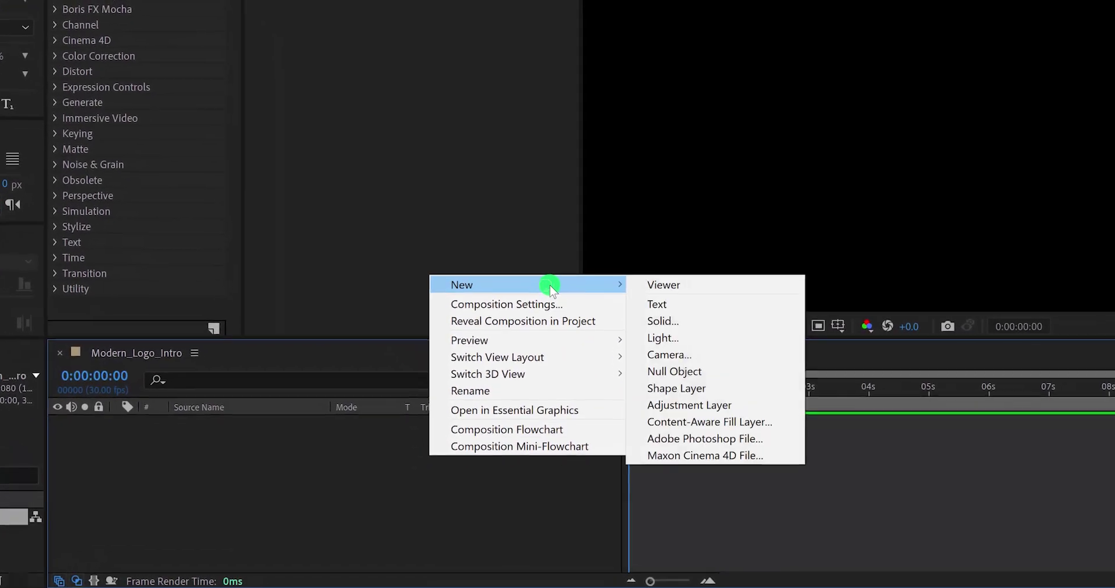
pyautogui.click(677, 335)
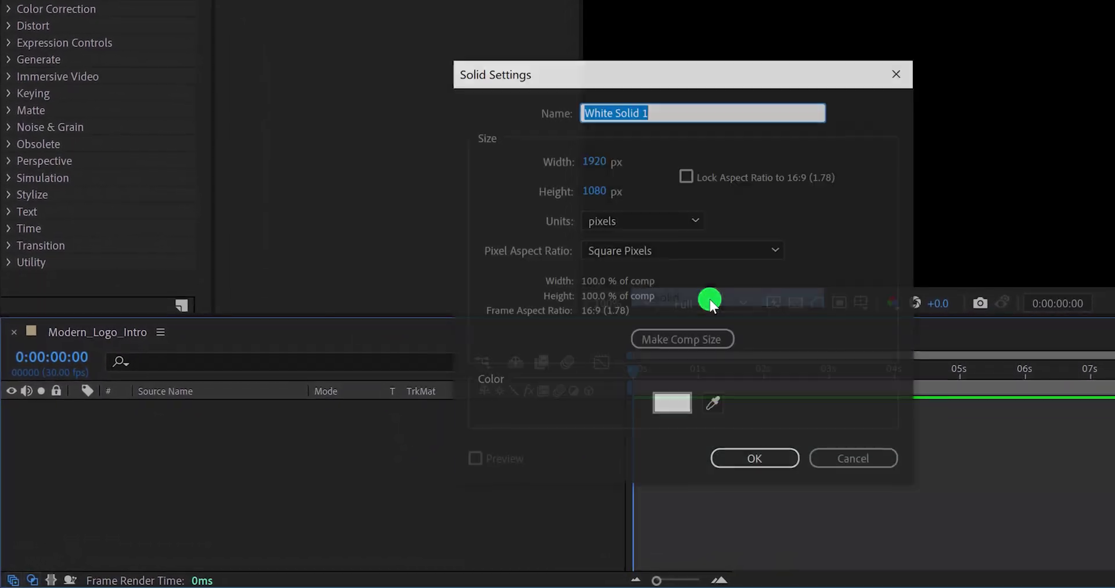
pyautogui.write('Background')
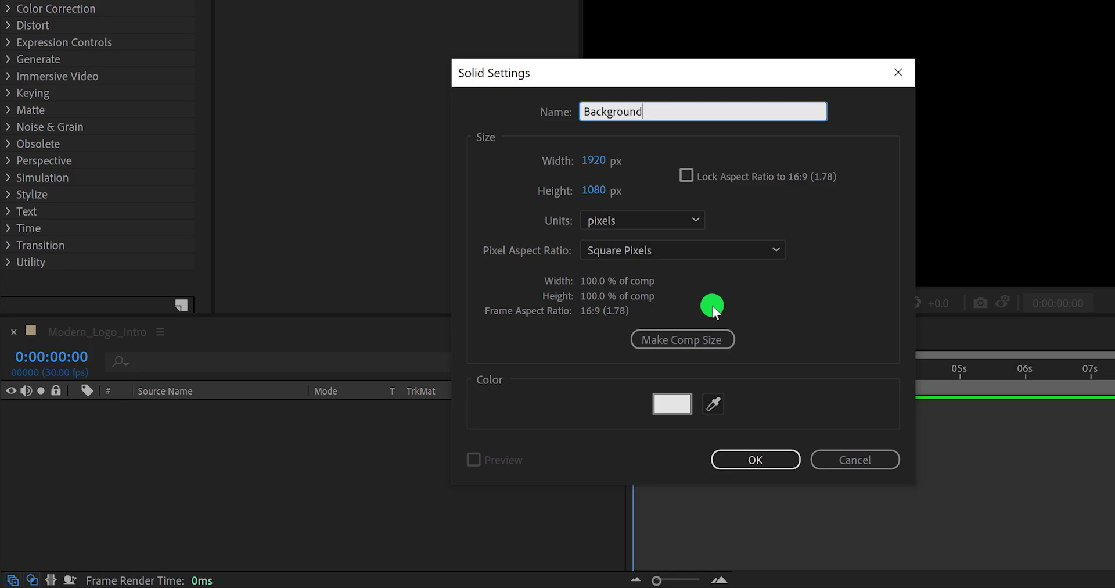
pyautogui.click(687, 398)
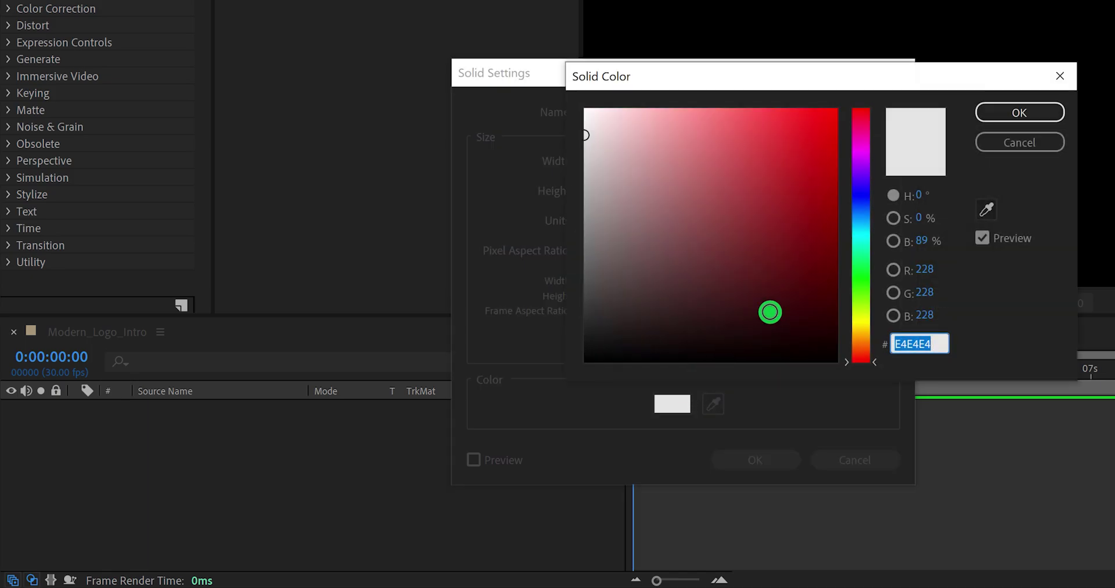
pyautogui.click(859, 201)
pyautogui.moveTo(766, 332); pyautogui.dragTo(701, 348)
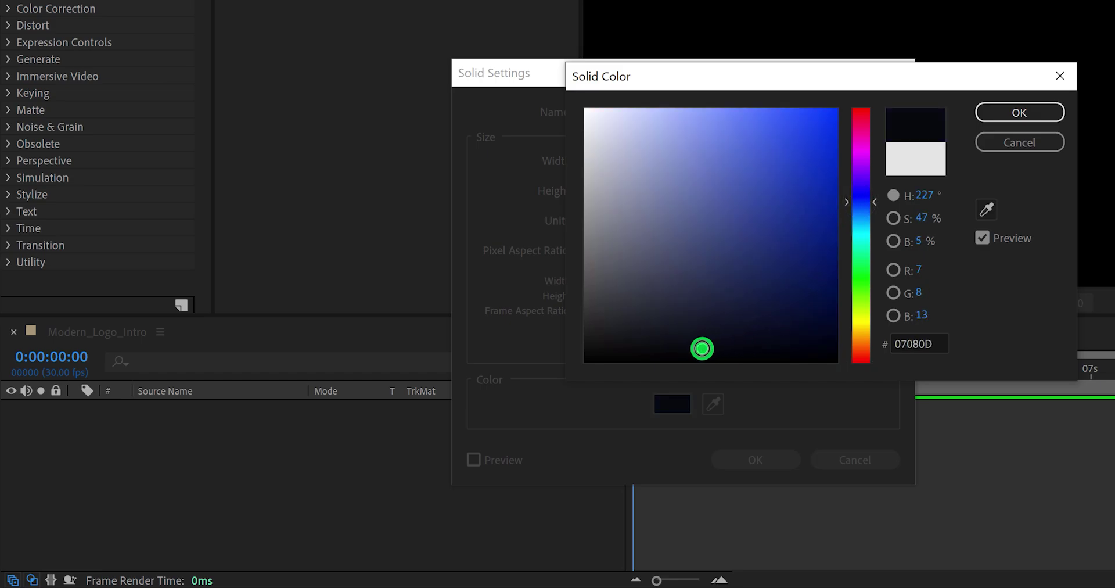
pyautogui.click(991, 112)
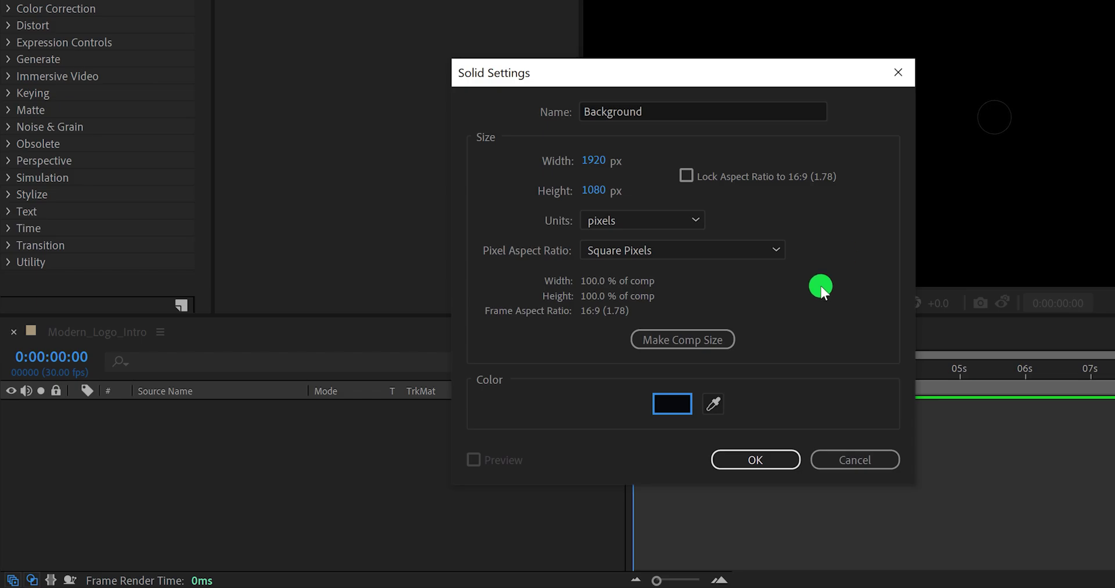
pyautogui.click(747, 458)
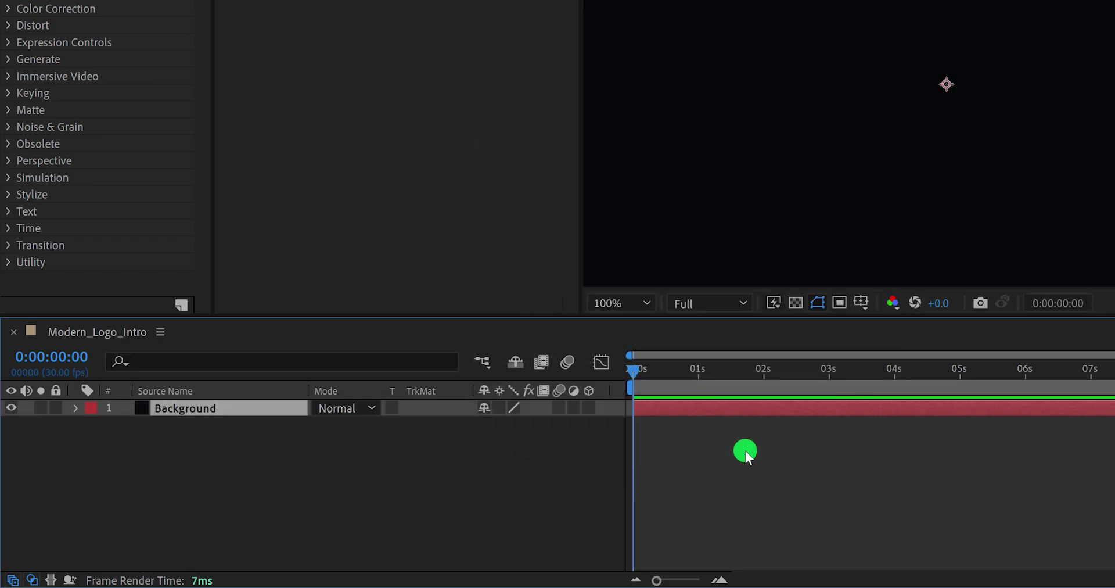
# Create a second 1920 x 1080 solid named Noise above the background with the light gray color DFDFDF.
pyautogui.rightClick(505, 452)
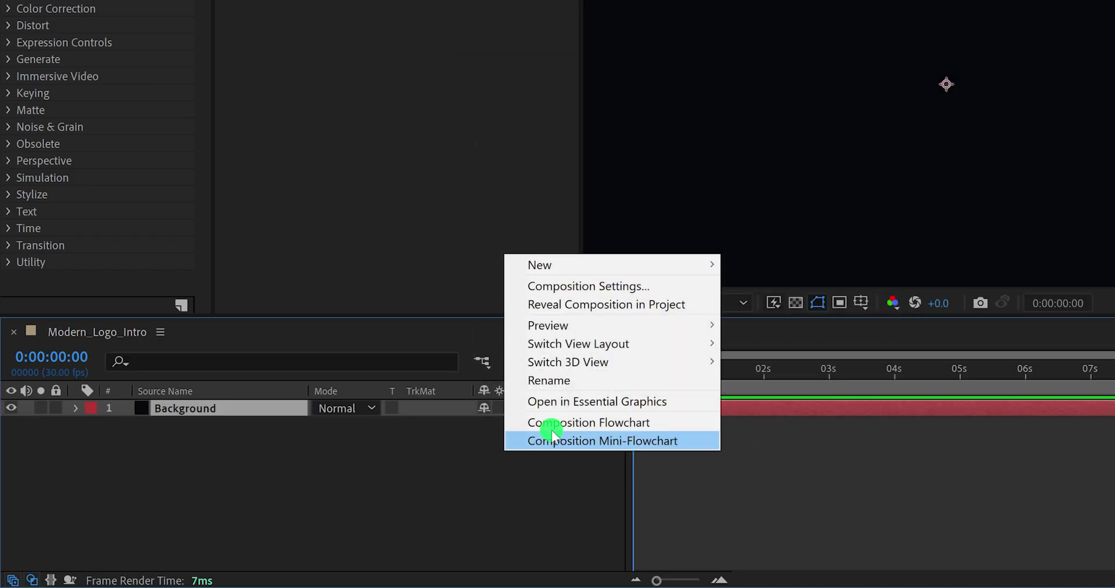
pyautogui.moveTo(646, 266)
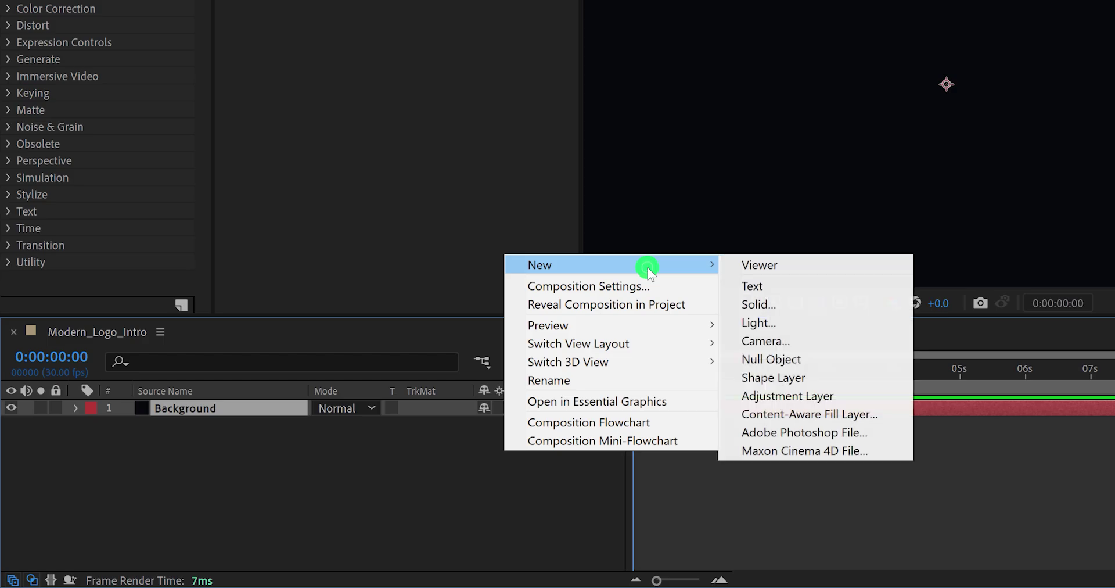
pyautogui.click(817, 302)
pyautogui.write('Noise')
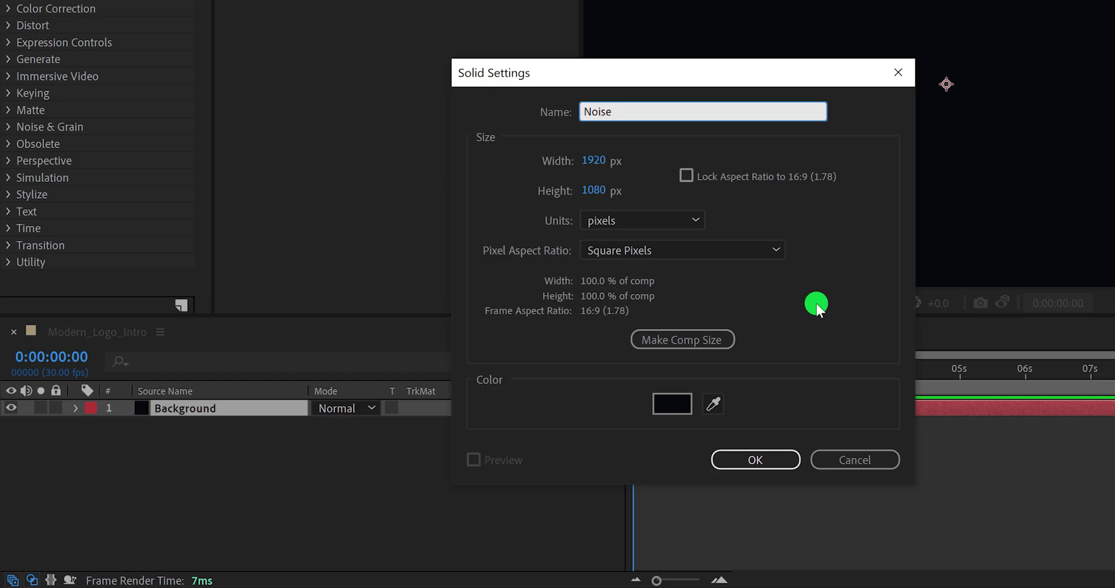
pyautogui.click(674, 402)
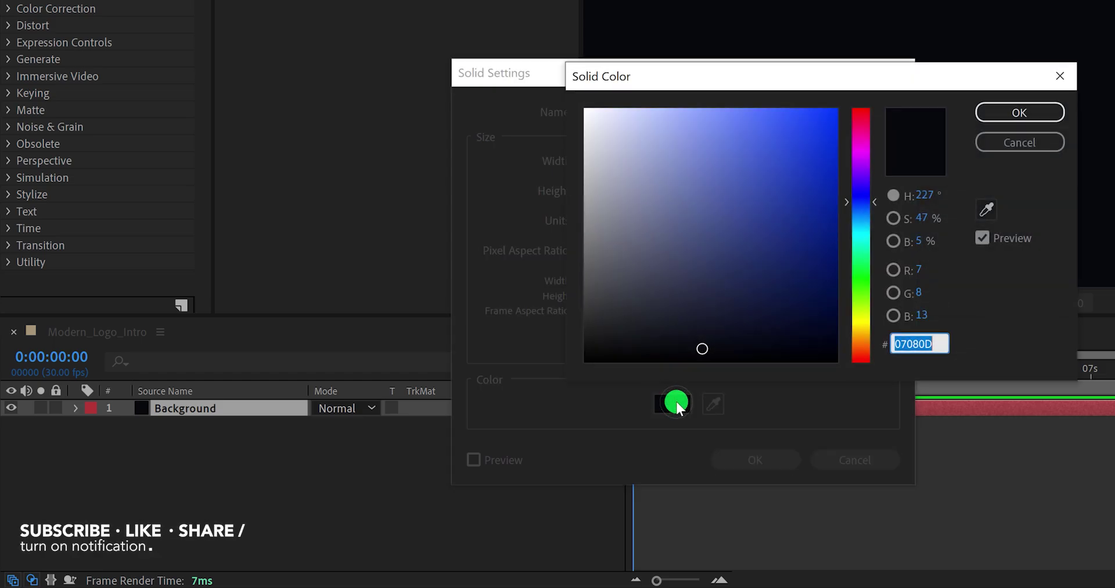
pyautogui.moveTo(625, 192); pyautogui.dragTo(578, 139)
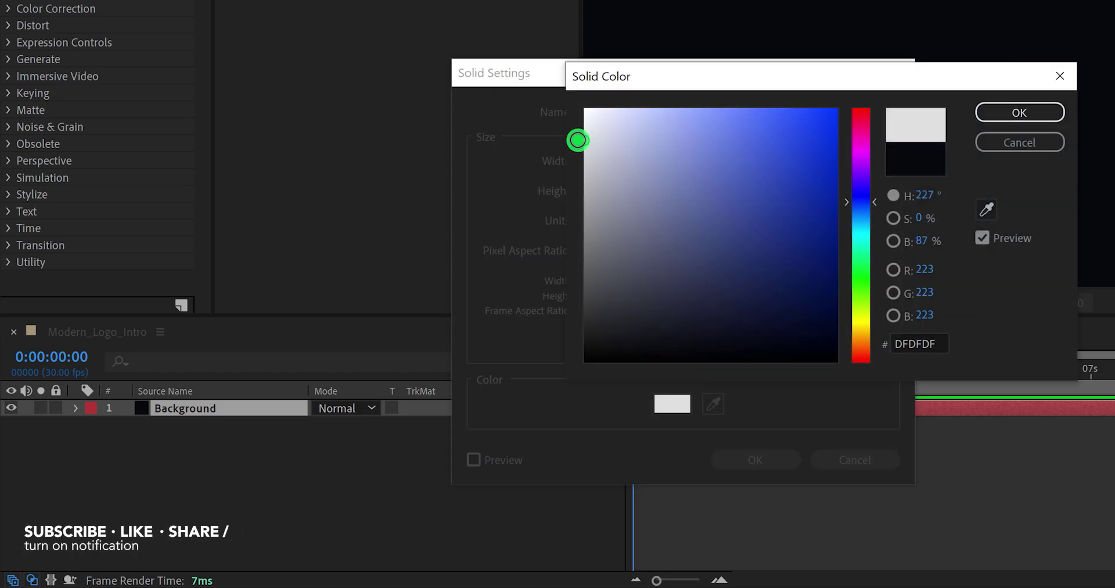
pyautogui.click(999, 112)
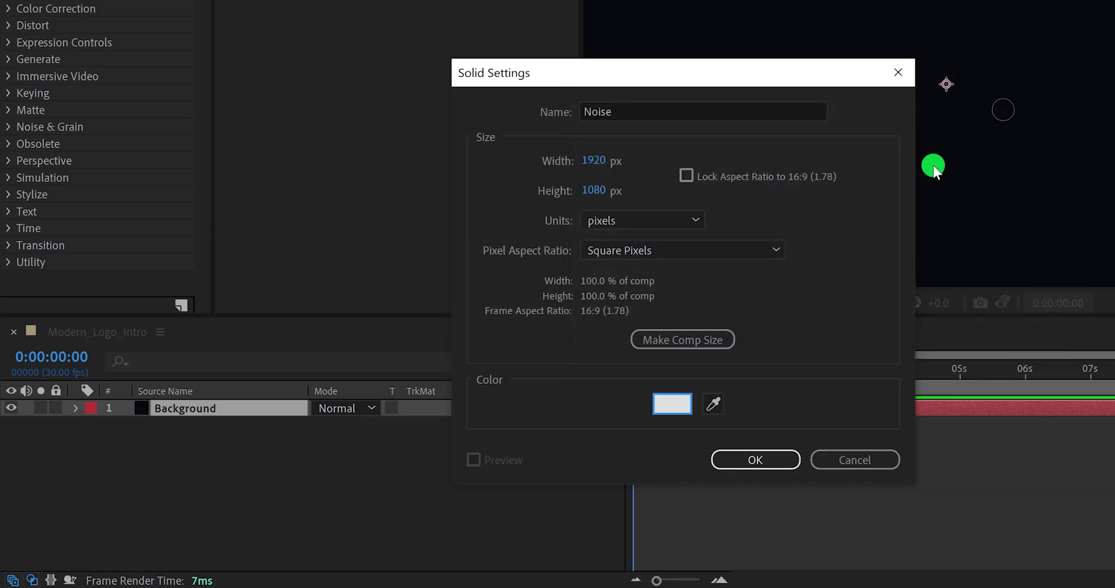
pyautogui.click(754, 459)
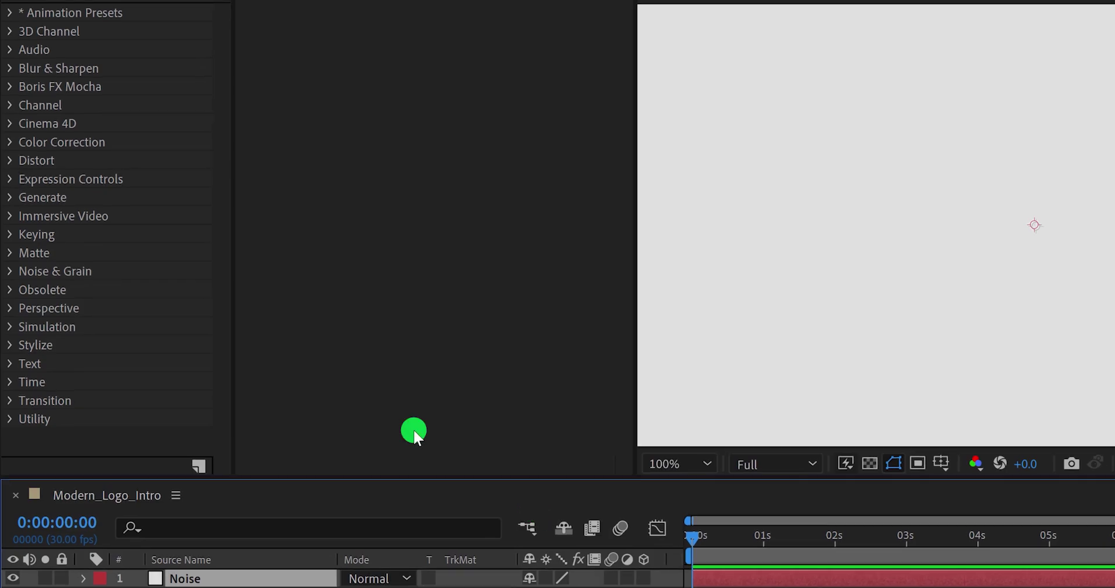
# Find the CC Star Burst effect and apply it to the Noise layer.
pyautogui.click(85, 27)
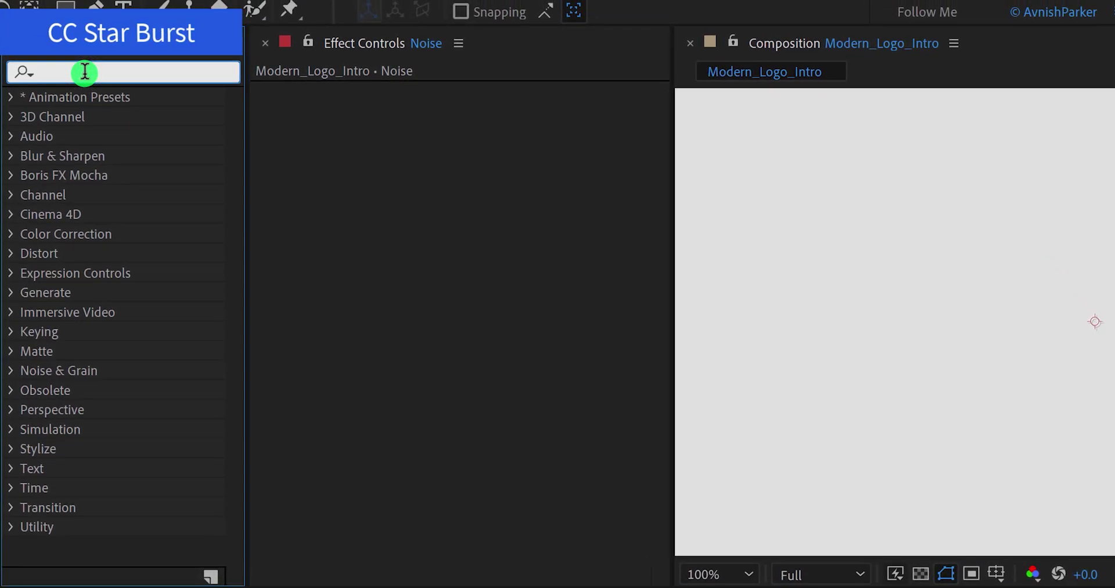
pyautogui.write('star')
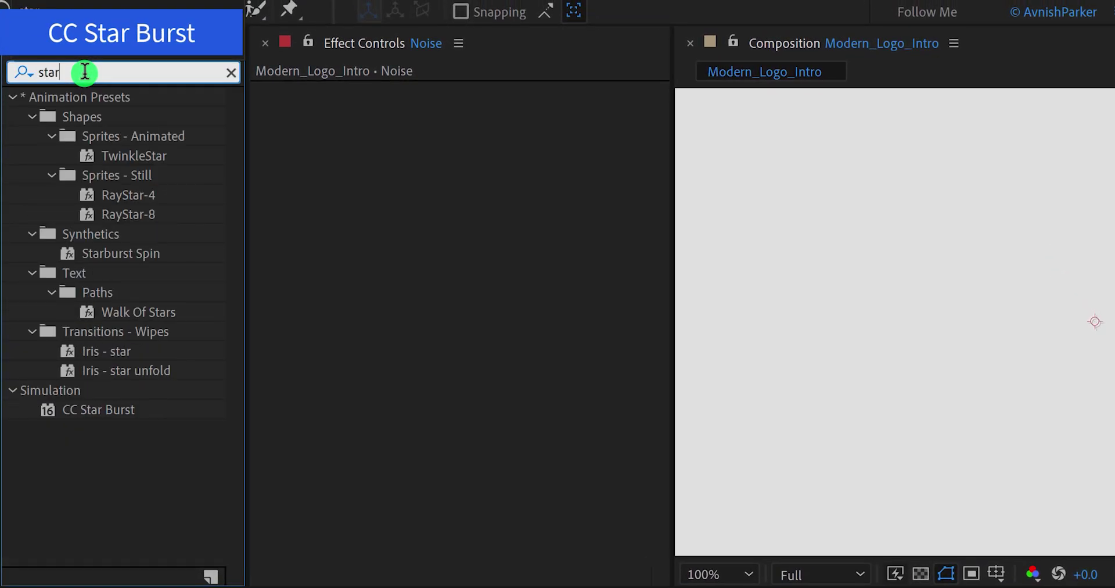
pyautogui.moveTo(114, 412); pyautogui.dragTo(359, 304)
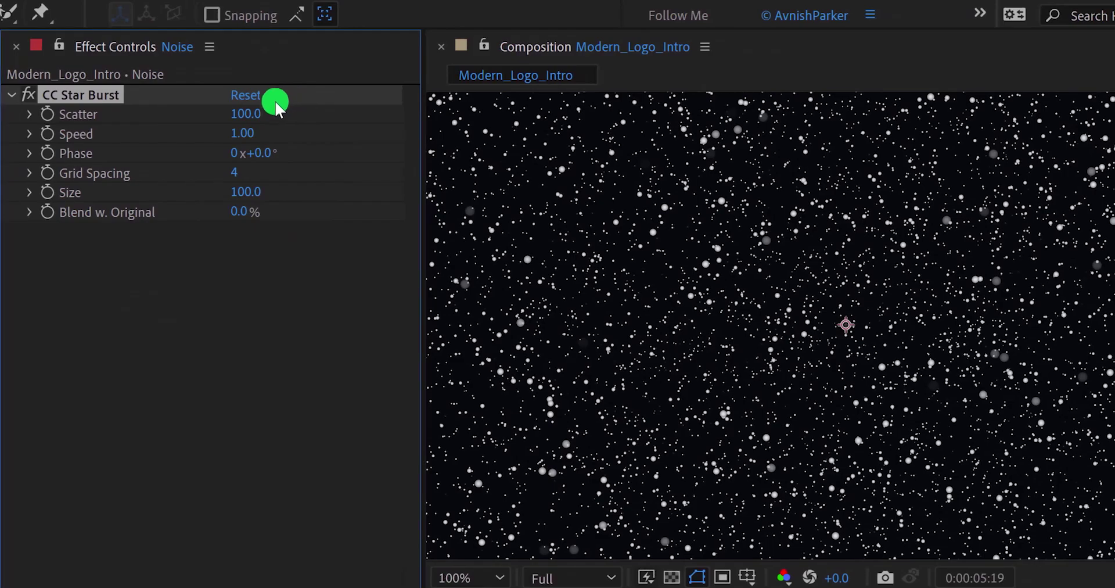
# Set the CC Star Burst Scatter to 1000, Speed to 5 and Size to 50 on the Noise layer.
pyautogui.click(256, 114)
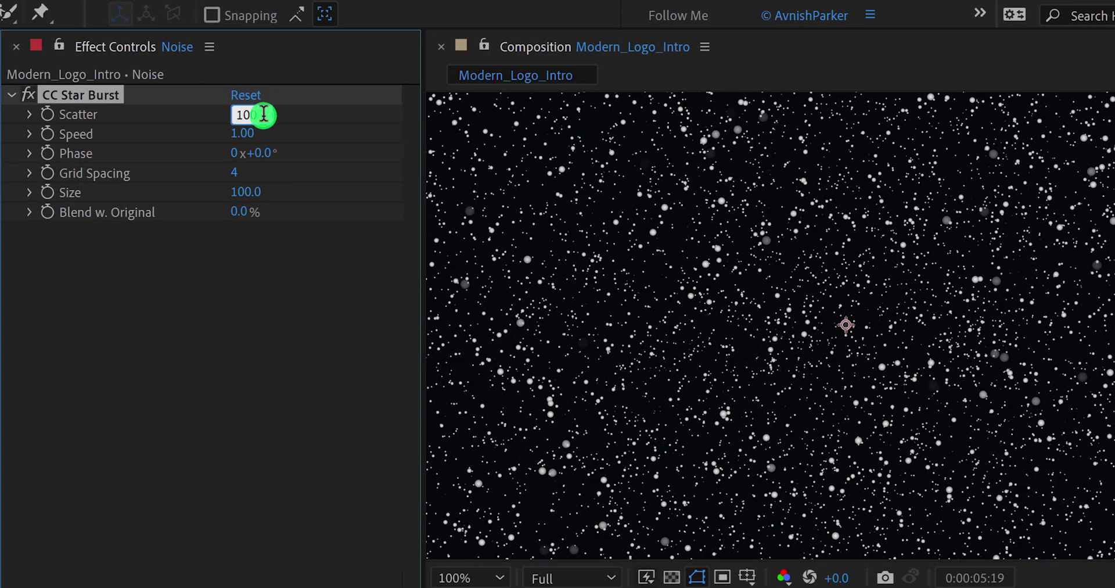
pyautogui.click(242, 133)
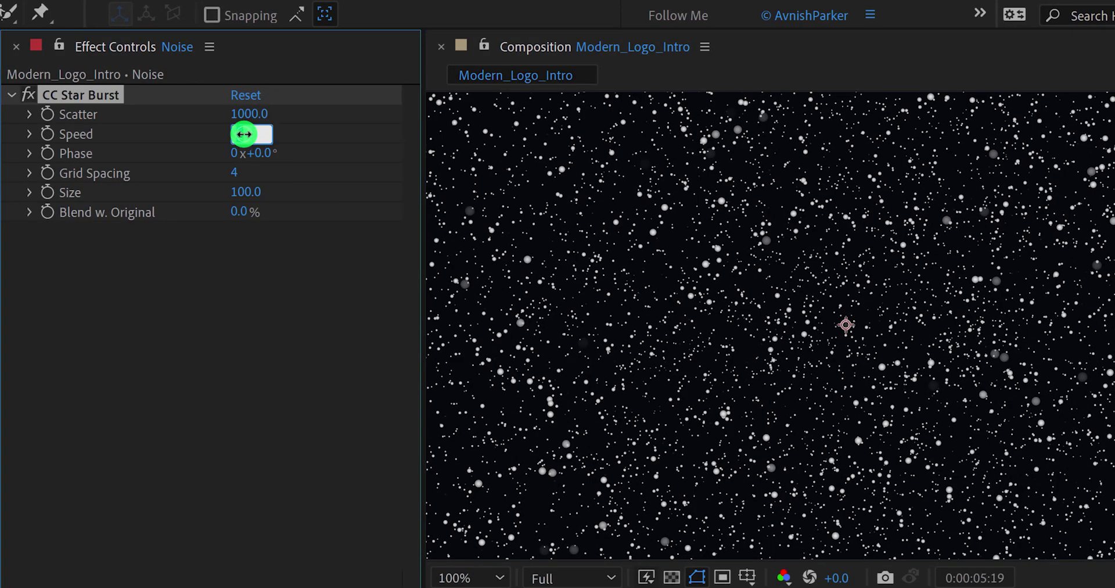
pyautogui.write('5')
pyautogui.click(299, 140)
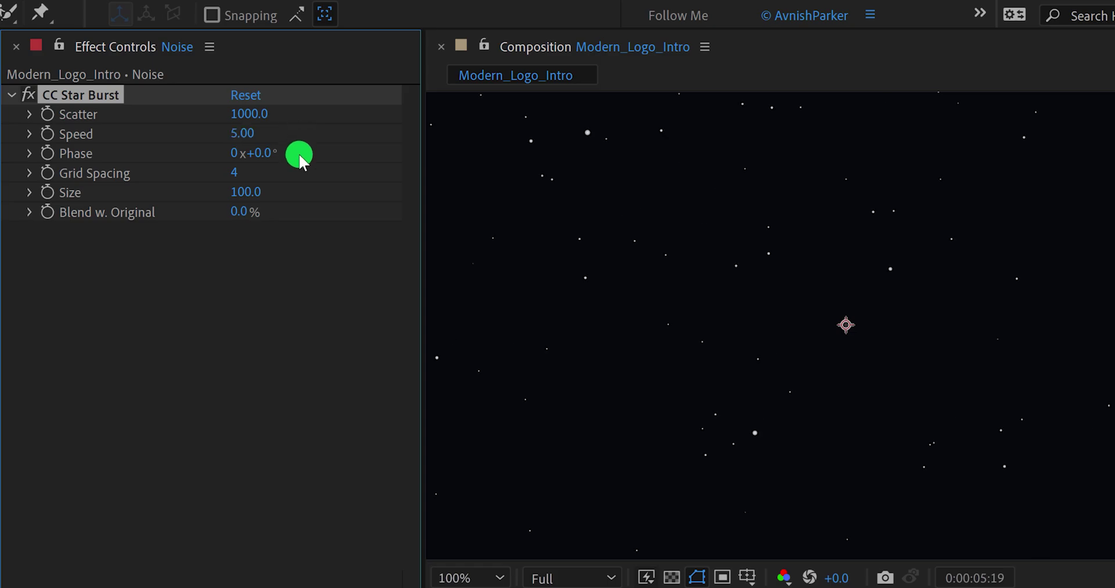
pyautogui.click(247, 191)
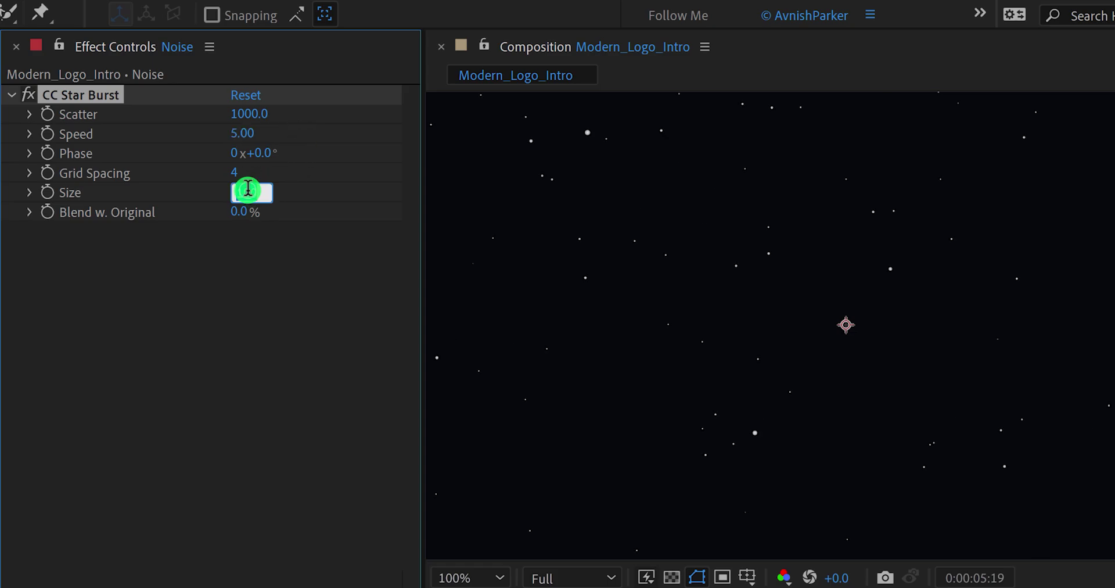
pyautogui.click(327, 194)
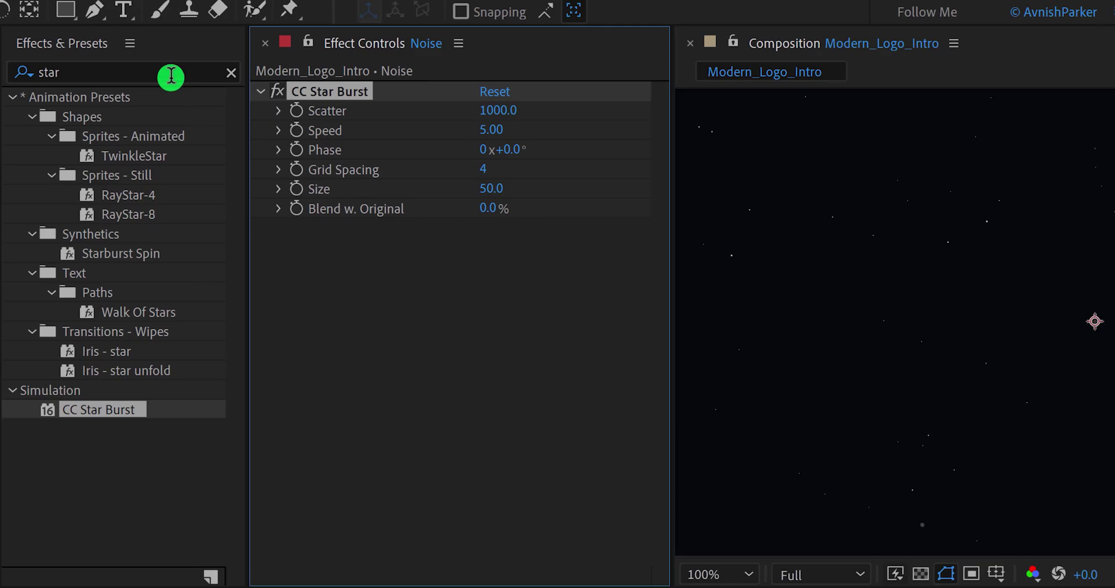
# Apply the Posterize Time effect to the Noise layer and set its Frame Rate to 8.
pyautogui.click(169, 72)
pyautogui.write('po')
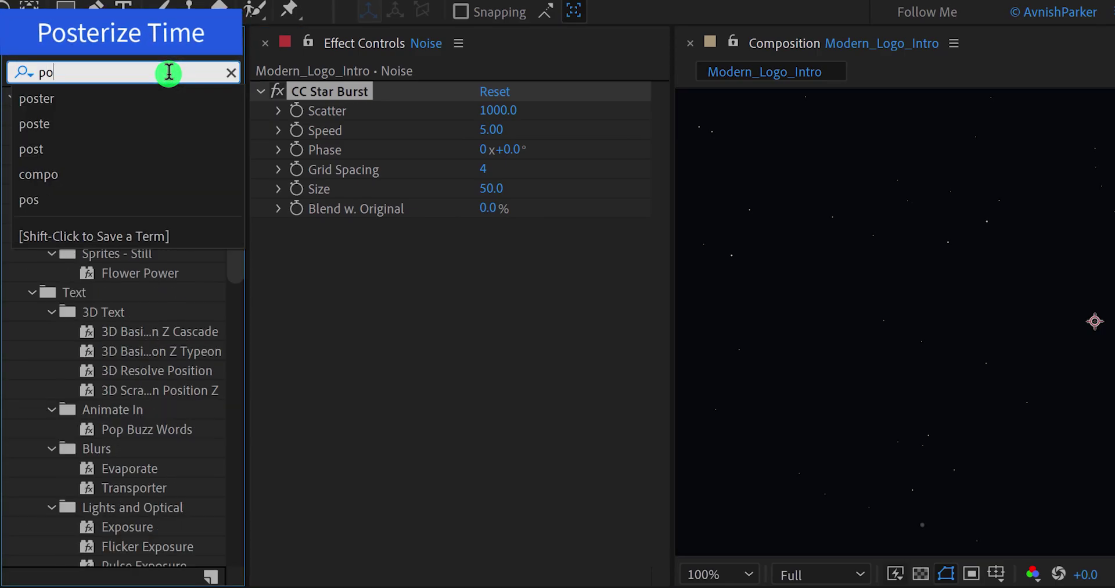
pyautogui.write('steri')
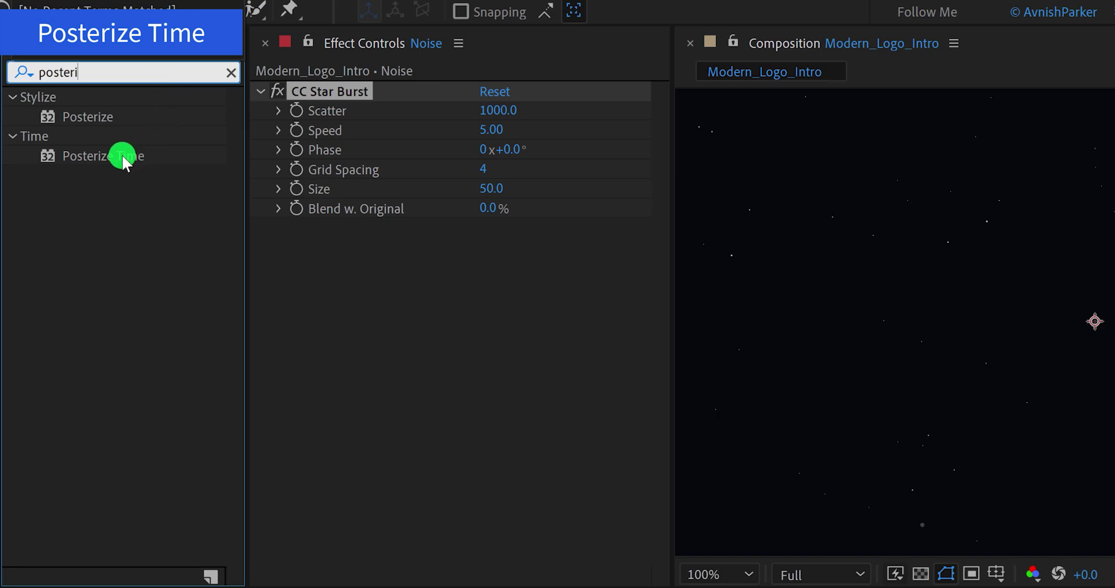
pyautogui.moveTo(110, 157); pyautogui.dragTo(369, 261)
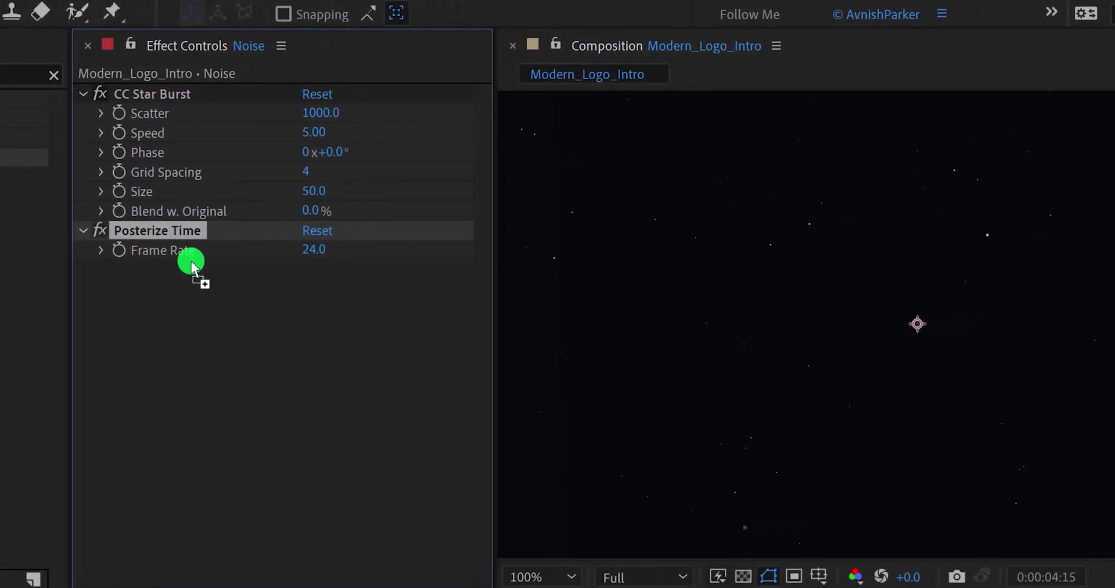
pyautogui.click(314, 249)
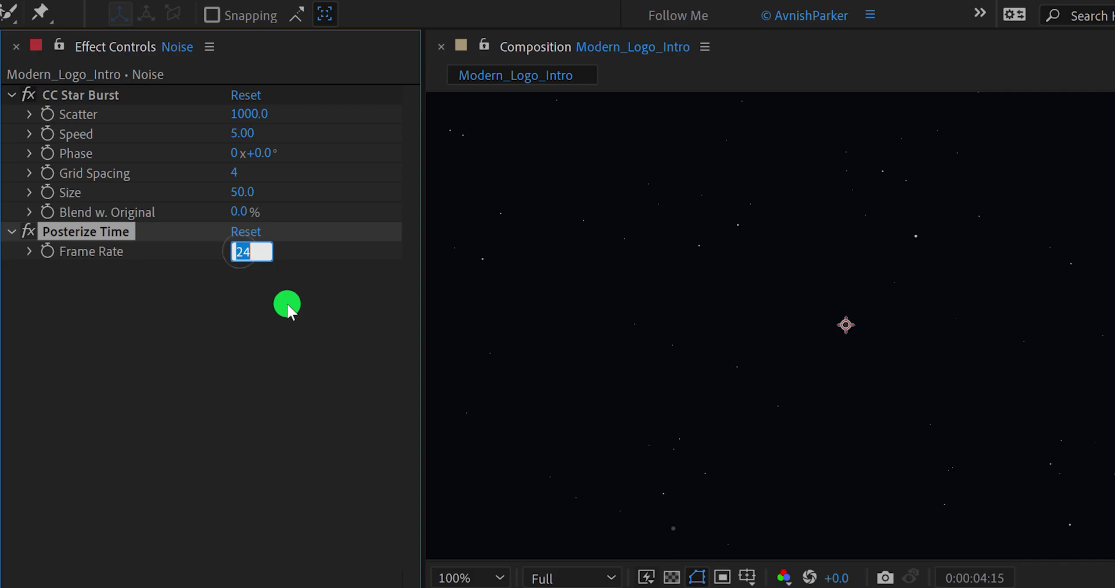
pyautogui.write('8')
pyautogui.press('Return')
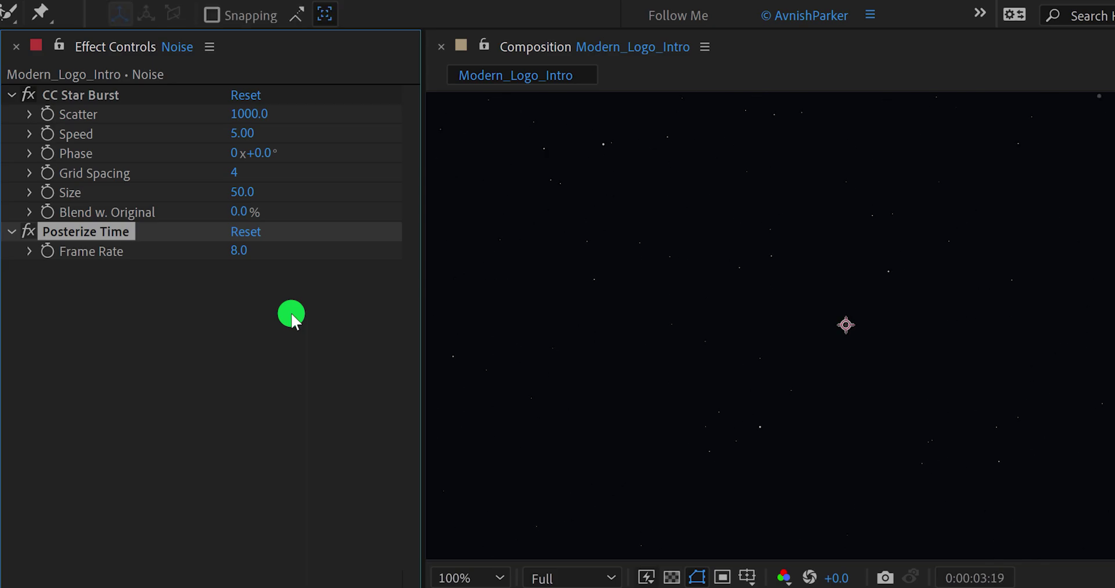
# Reduce the CC Star Burst Size to 40 on the Noise layer.
pyautogui.click(242, 192)
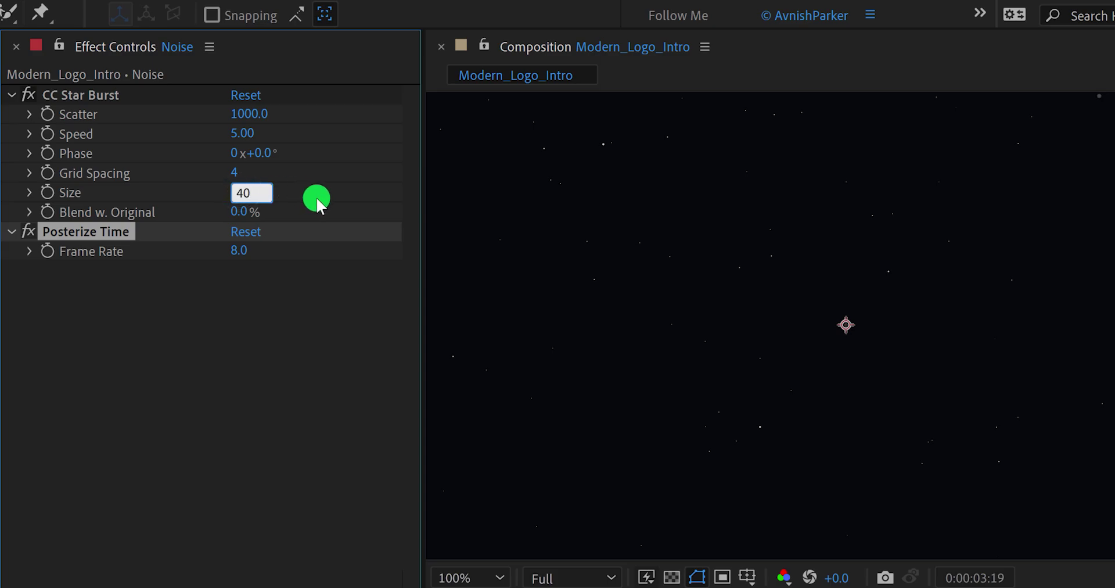
pyautogui.press('Return')
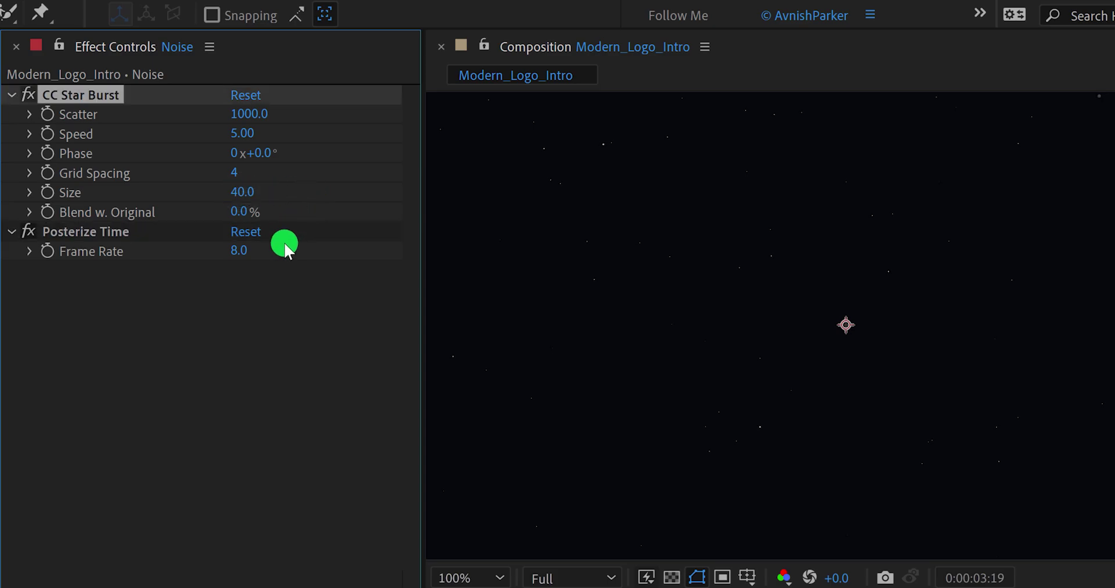
pyautogui.click(243, 333)
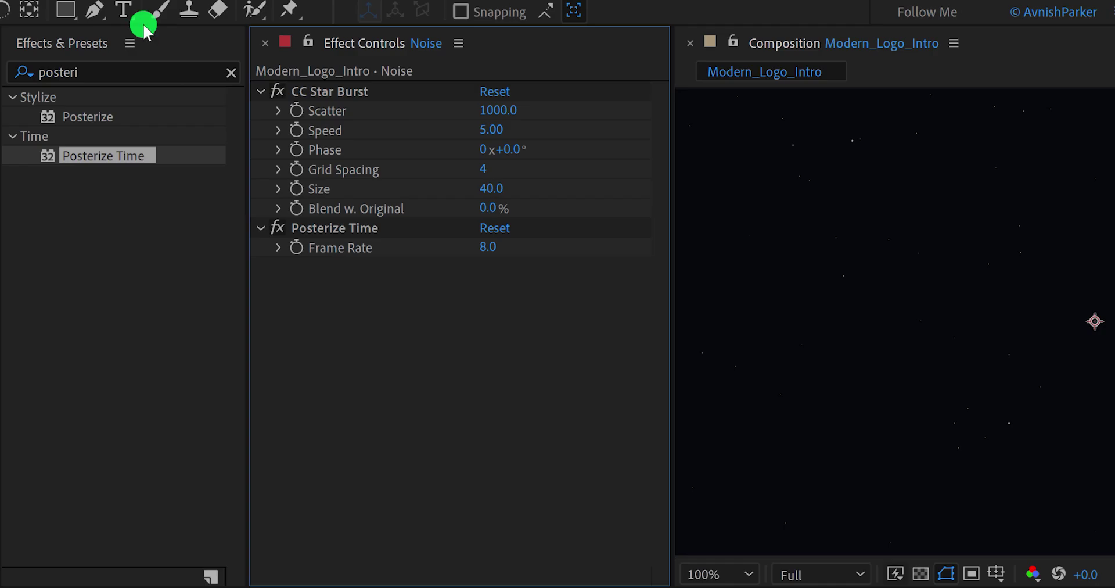
# Create a text layer reading "monster" and align it to the centre of the composition.
pyautogui.click(129, 10)
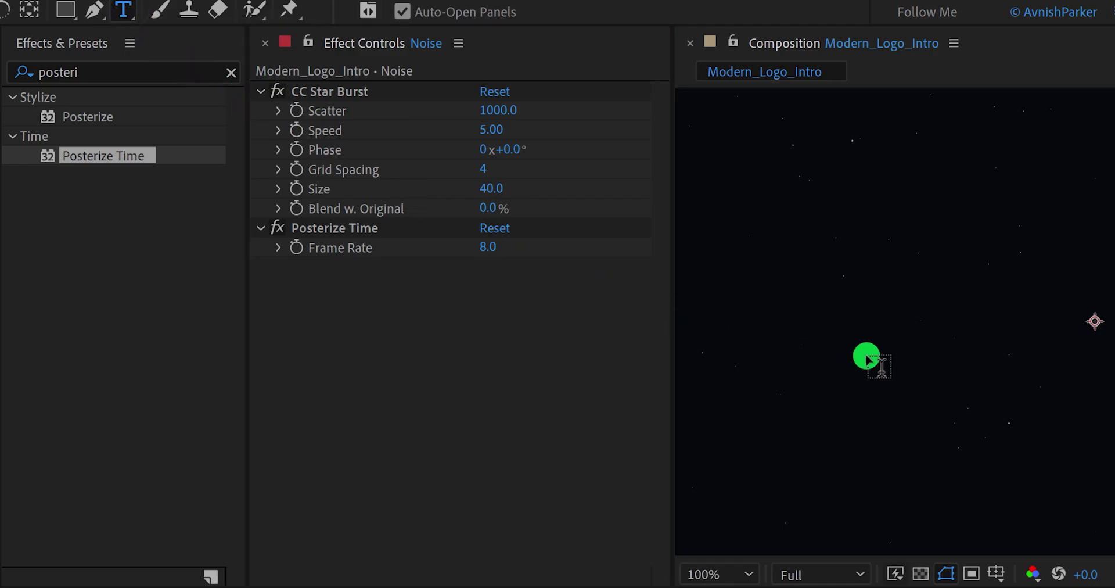
pyautogui.click(1054, 334)
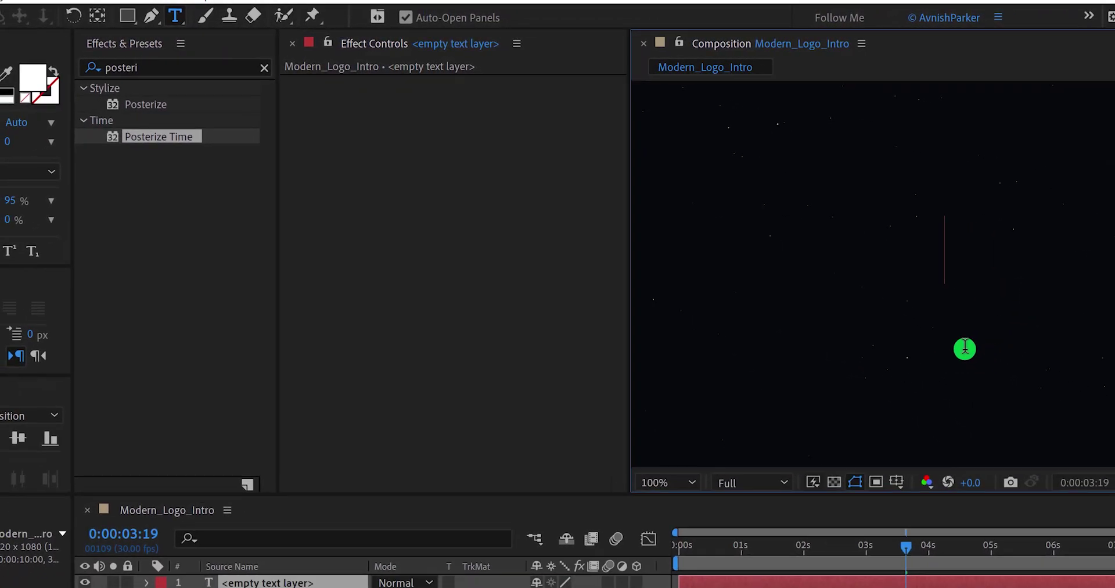
pyautogui.write('mons')
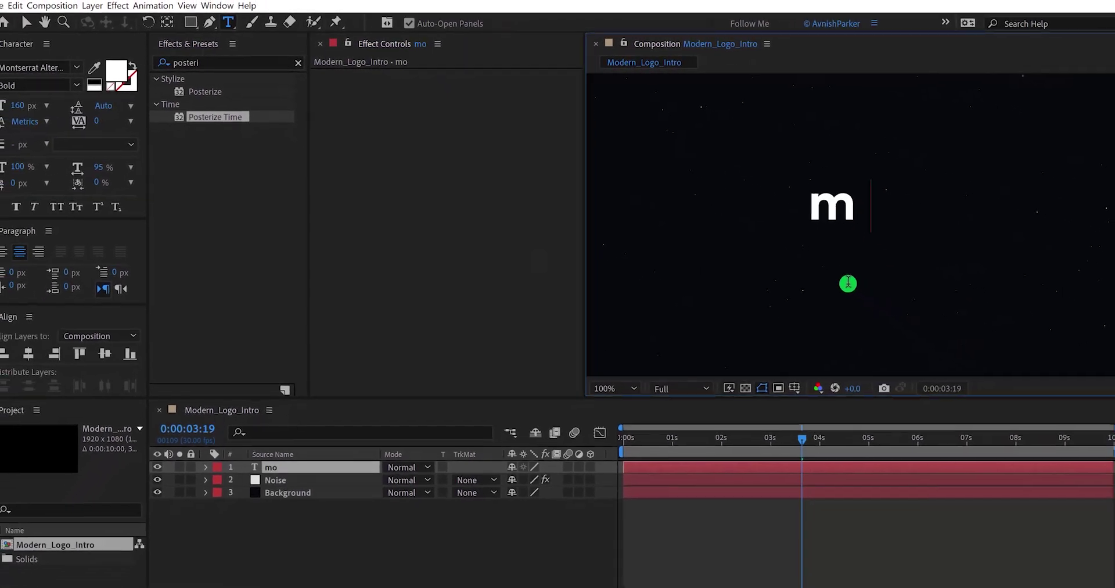
pyautogui.write('ter')
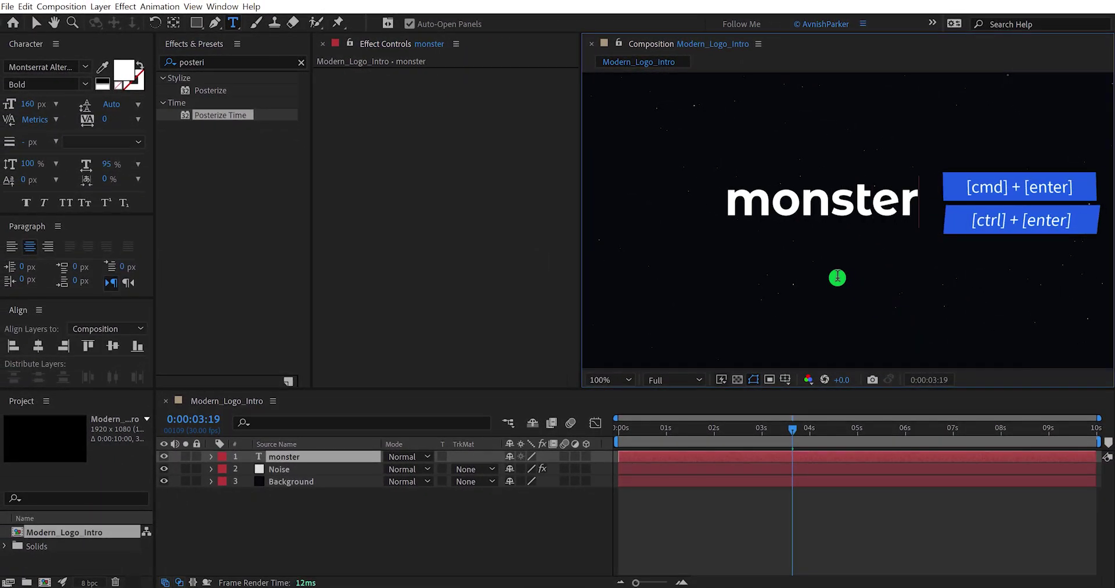
pyautogui.hotkey('ctrl', 'Return')
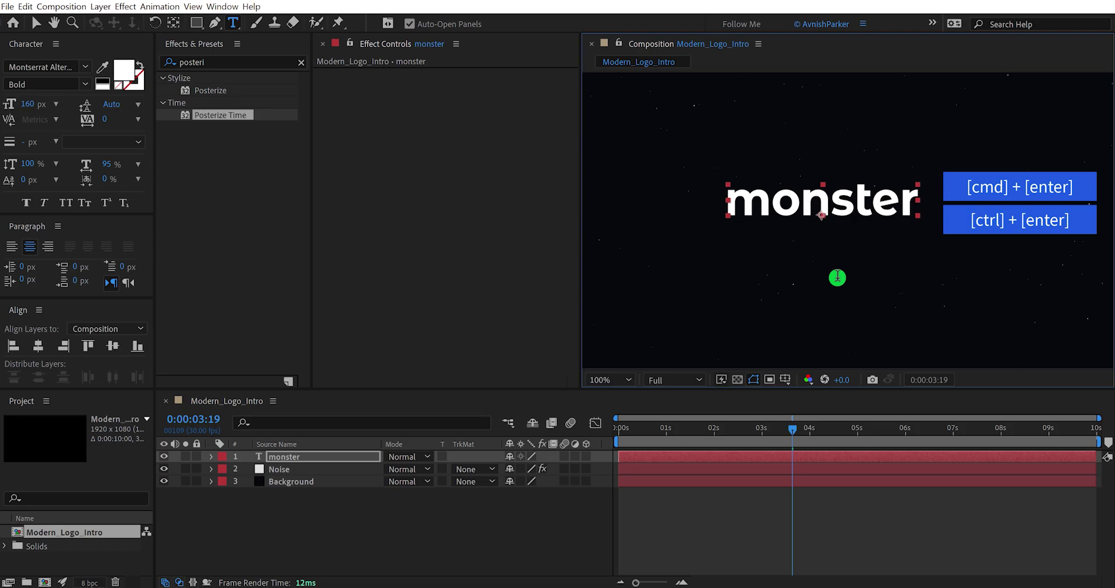
pyautogui.press('v')
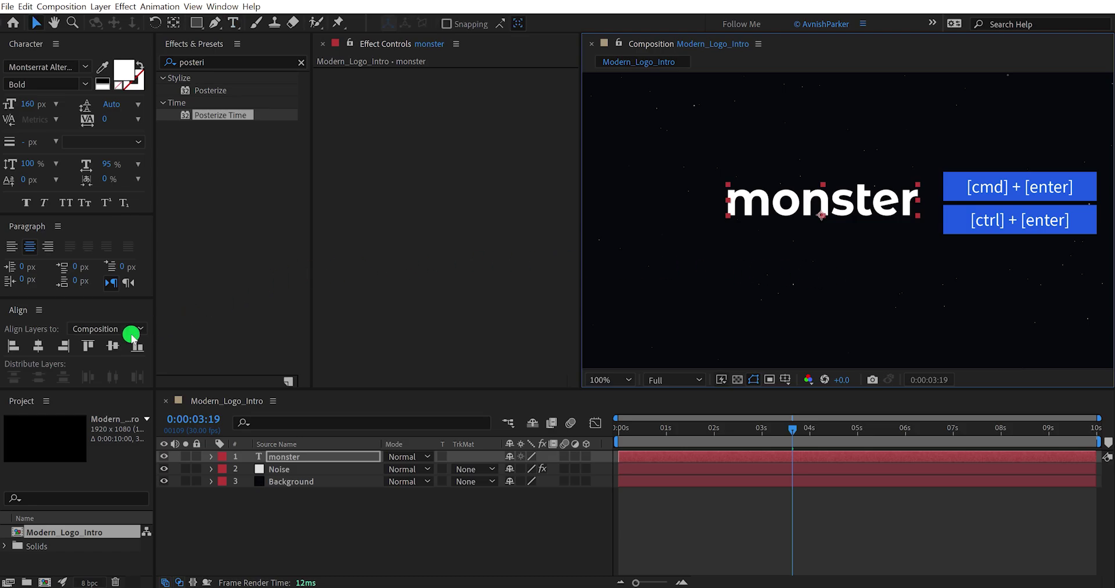
pyautogui.click(50, 346)
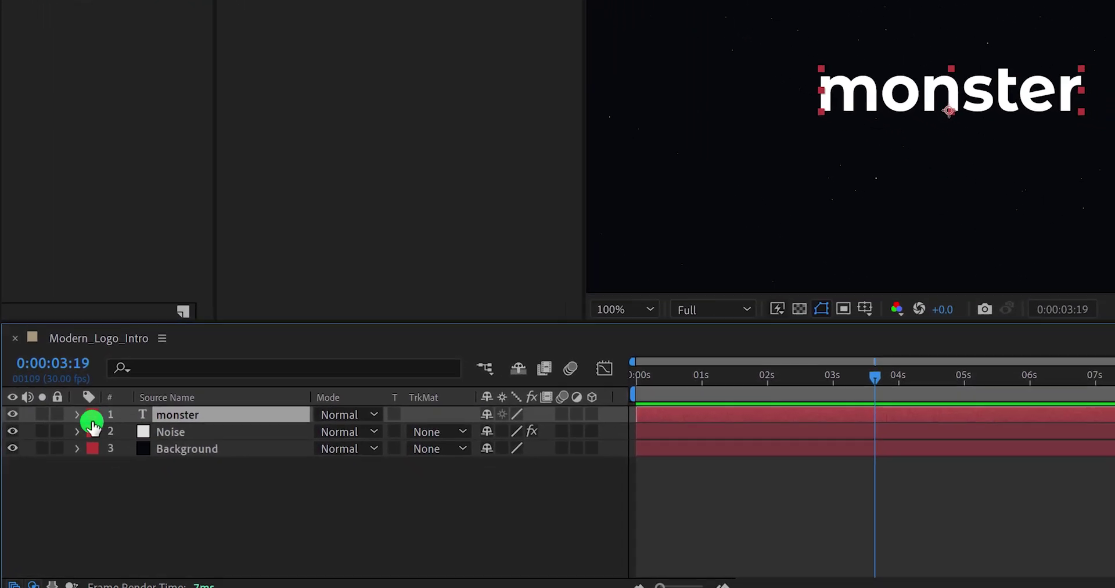
# Add a Position text animator to the monster layer.
pyautogui.click(76, 414)
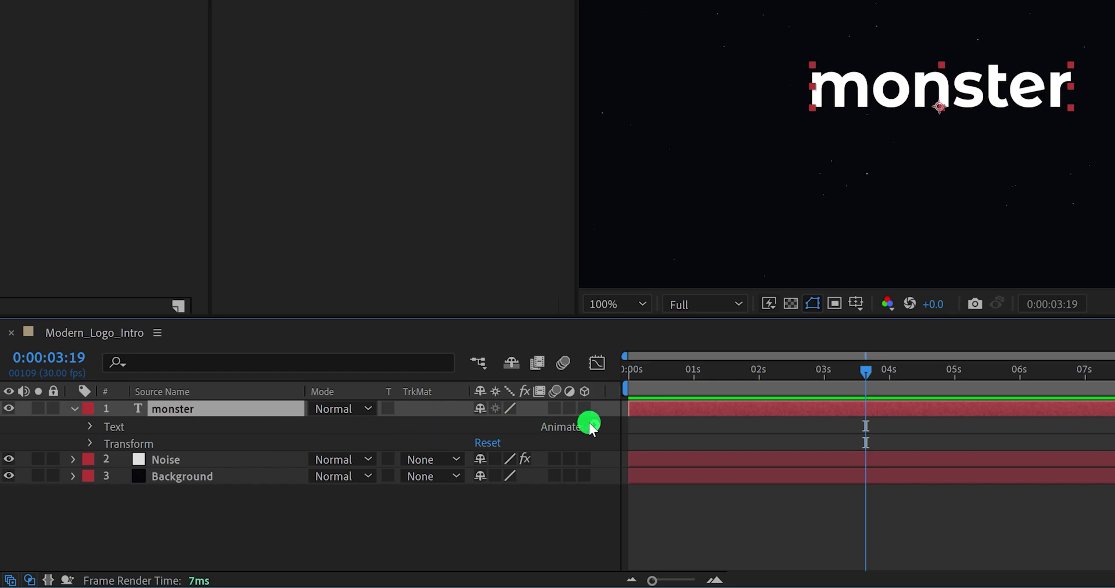
pyautogui.click(593, 425)
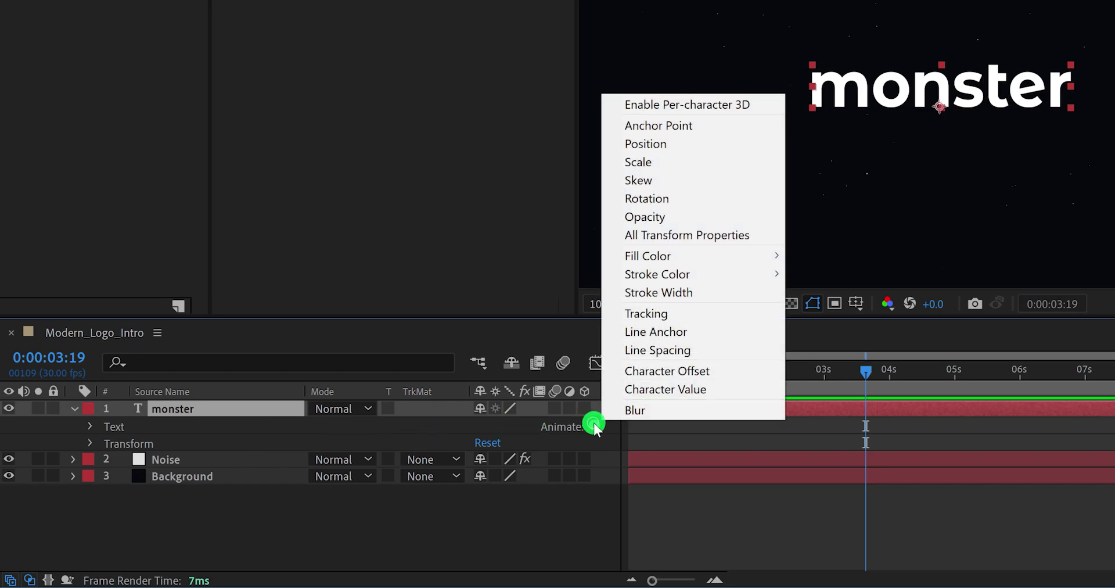
pyautogui.click(674, 145)
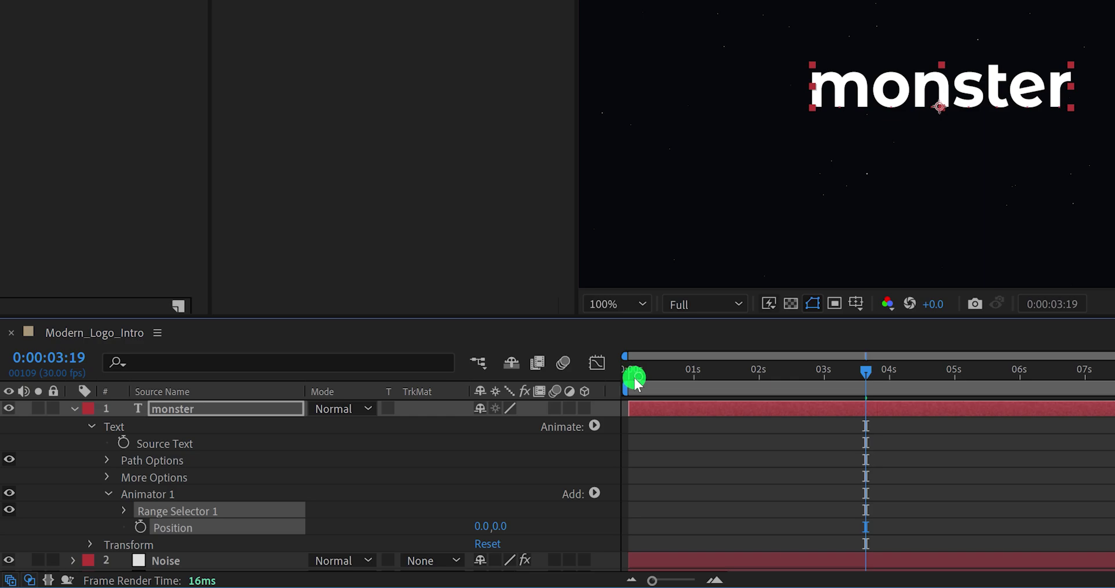
# Go to 0:00:00:00 and set the monster text animator's Position to 0, 300.
pyautogui.moveTo(637, 379); pyautogui.dragTo(618, 378)
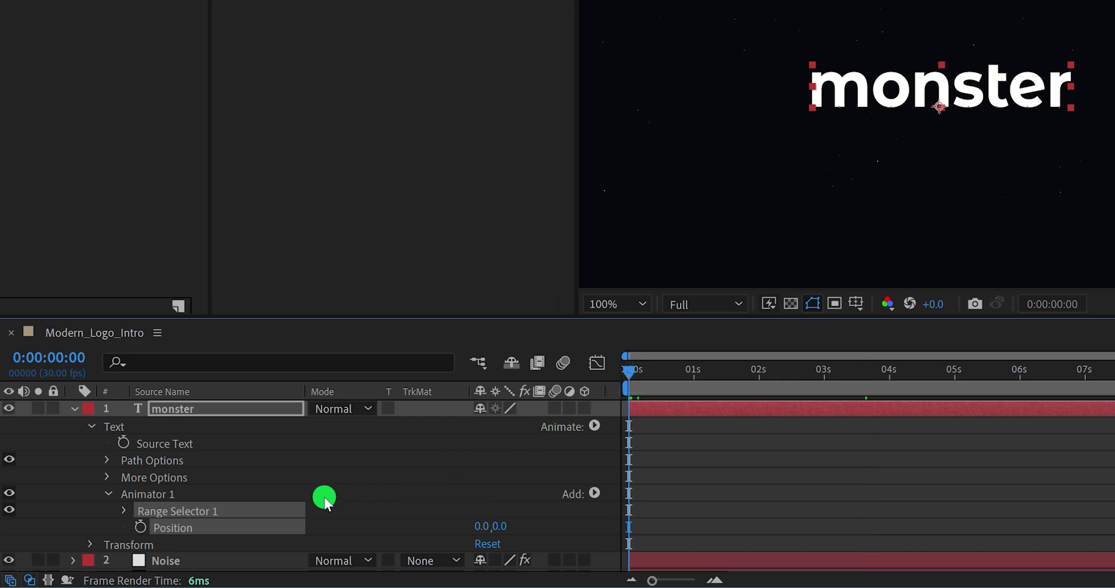
pyautogui.scroll(-1, 324, 495)
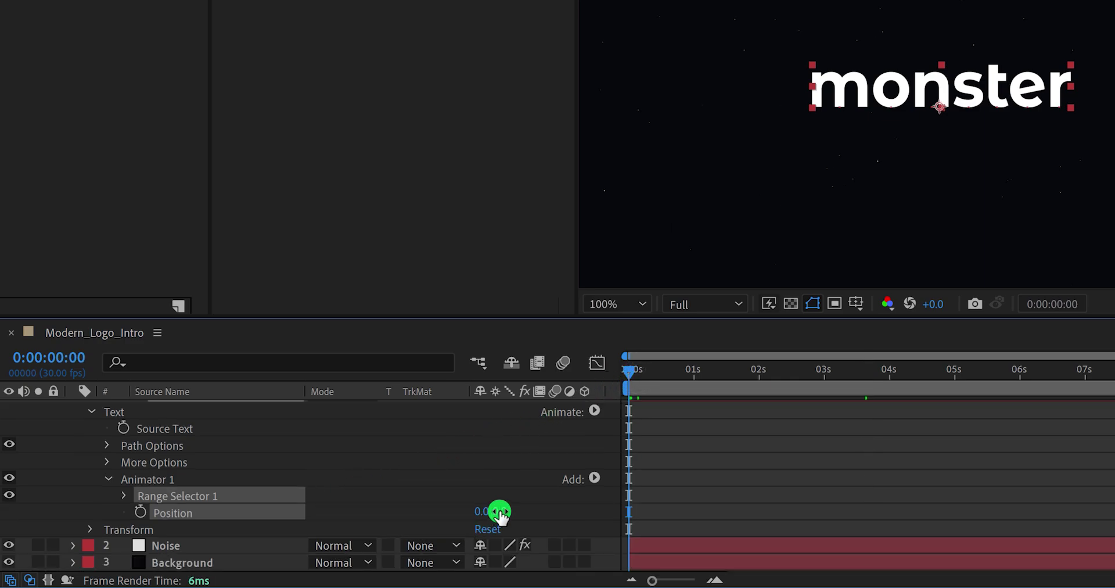
pyautogui.moveTo(499, 512); pyautogui.dragTo(698, 489)
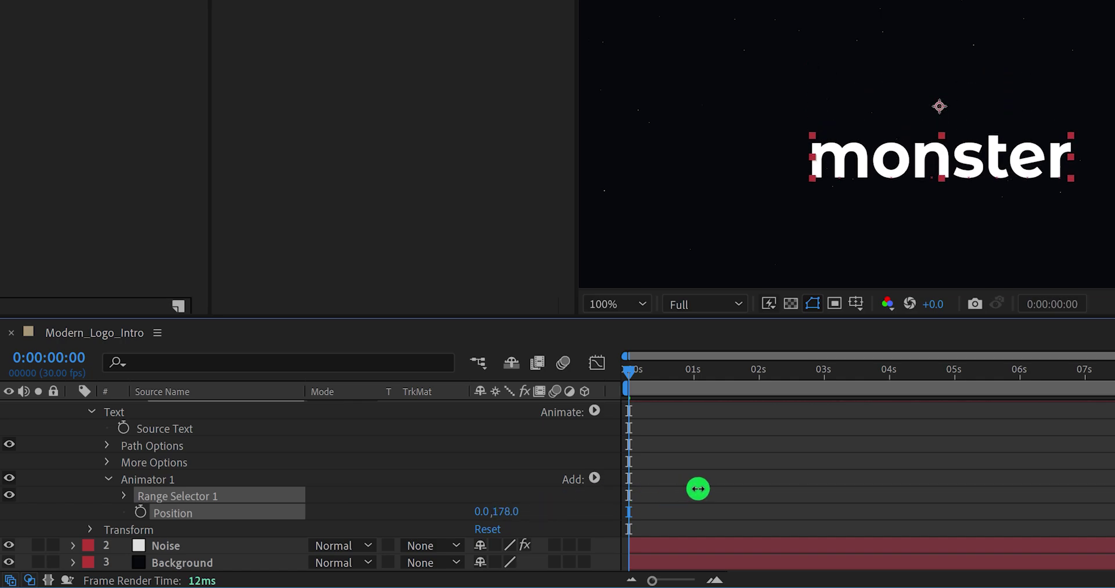
pyautogui.click(508, 512)
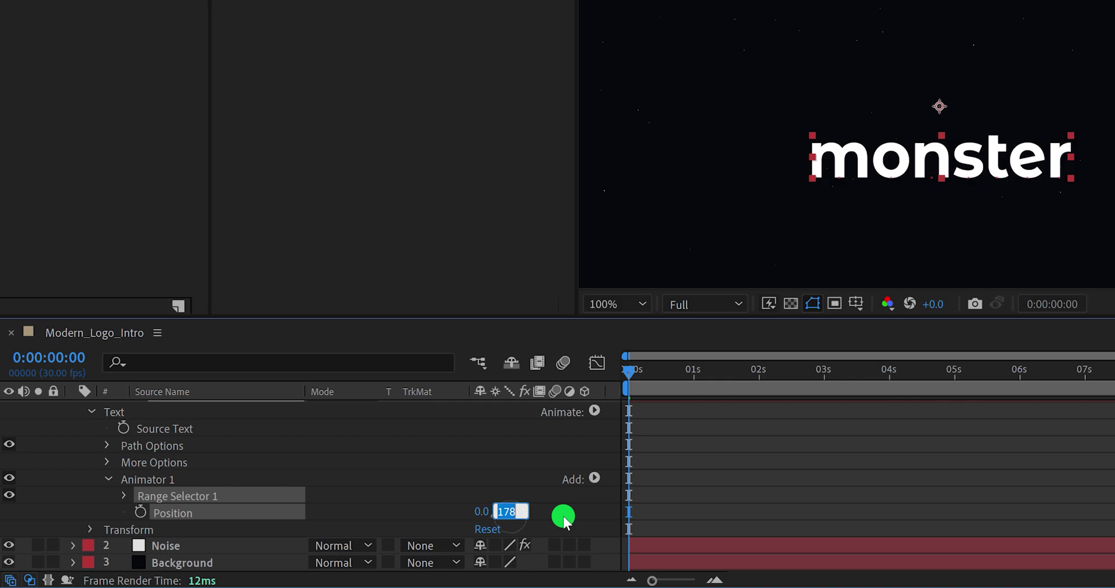
pyautogui.write('300')
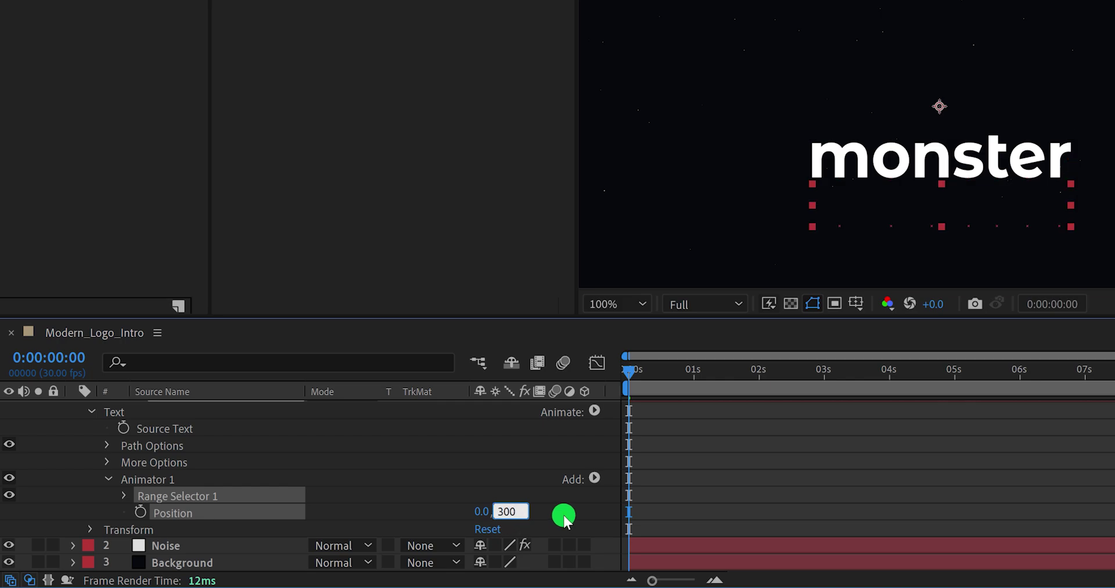
pyautogui.press('Return')
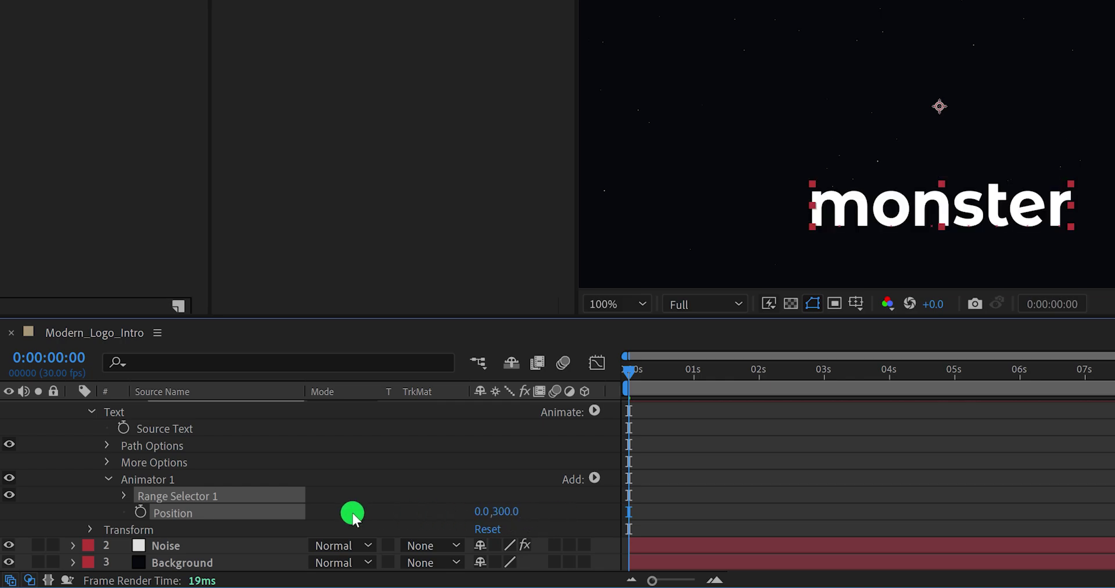
# Keyframe the Offset of Range Selector 1 at 0:00:00:00 with a value of -100%.
pyautogui.click(124, 495)
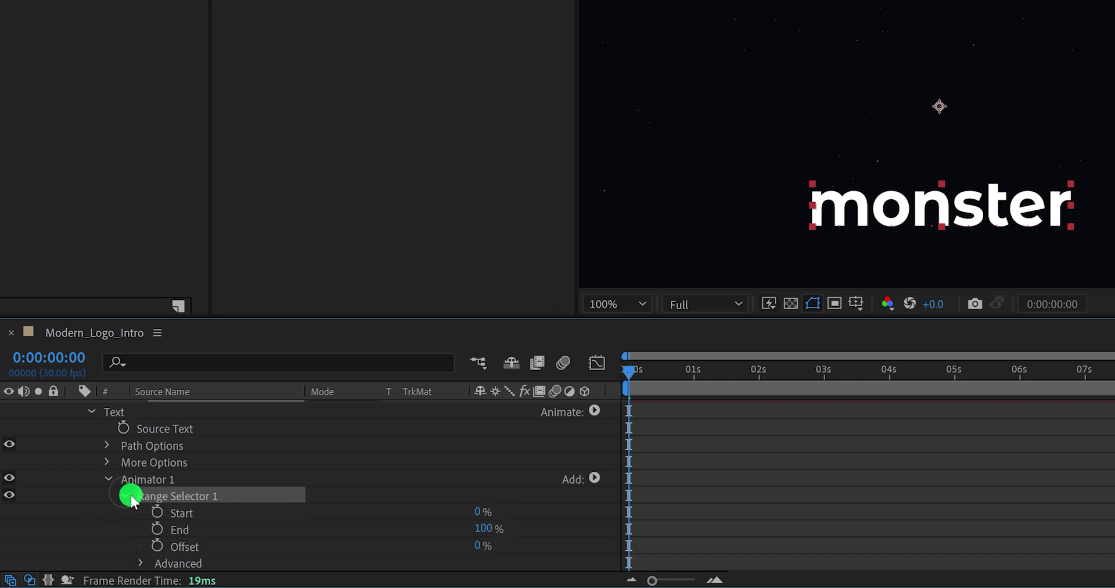
pyautogui.click(184, 547)
pyautogui.scroll(-3, 430, 519)
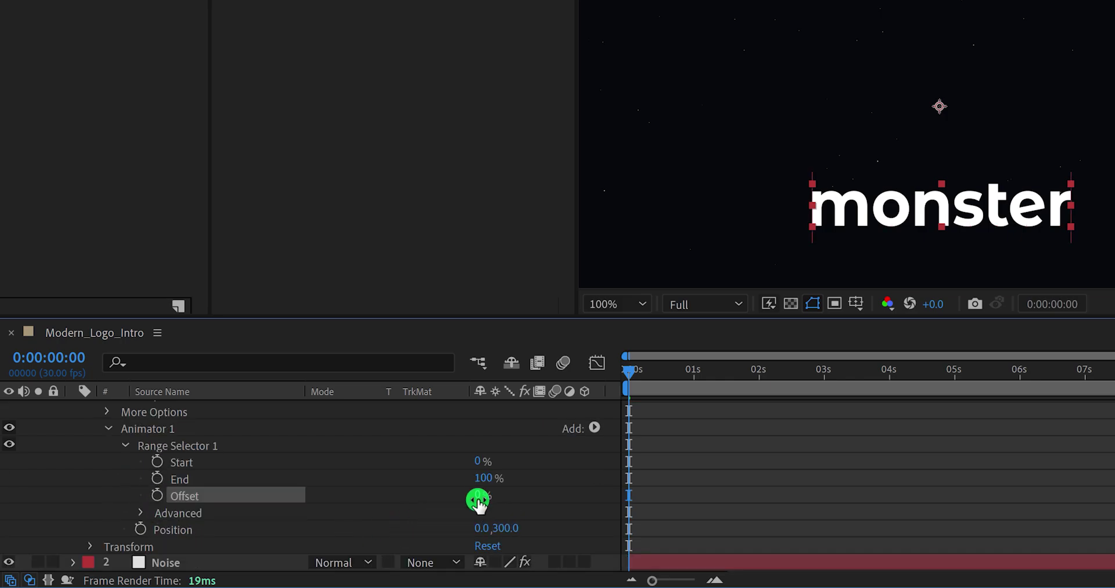
pyautogui.moveTo(636, 375); pyautogui.dragTo(623, 375)
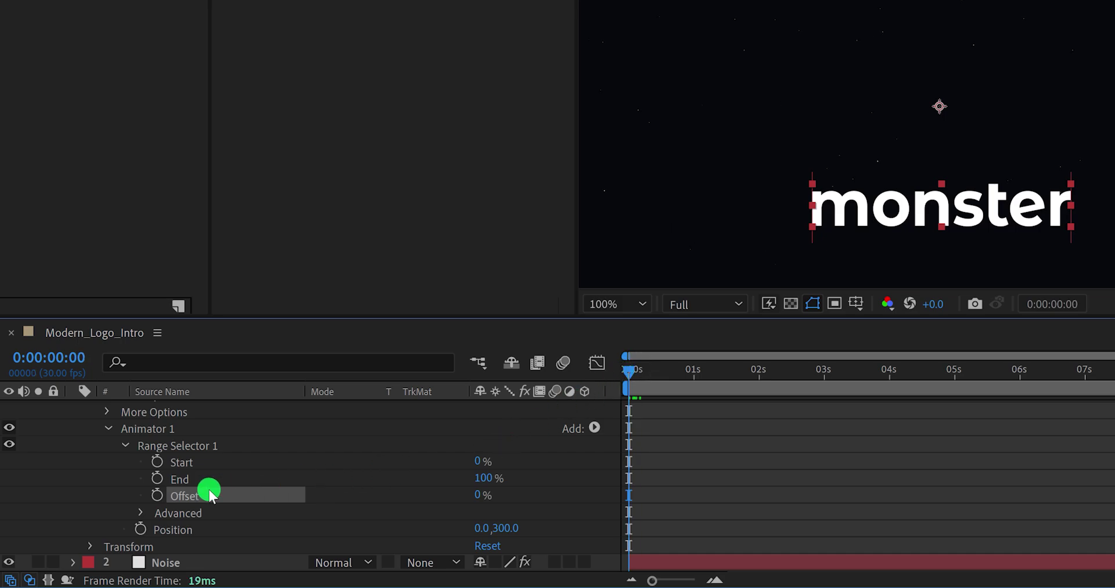
pyautogui.click(157, 494)
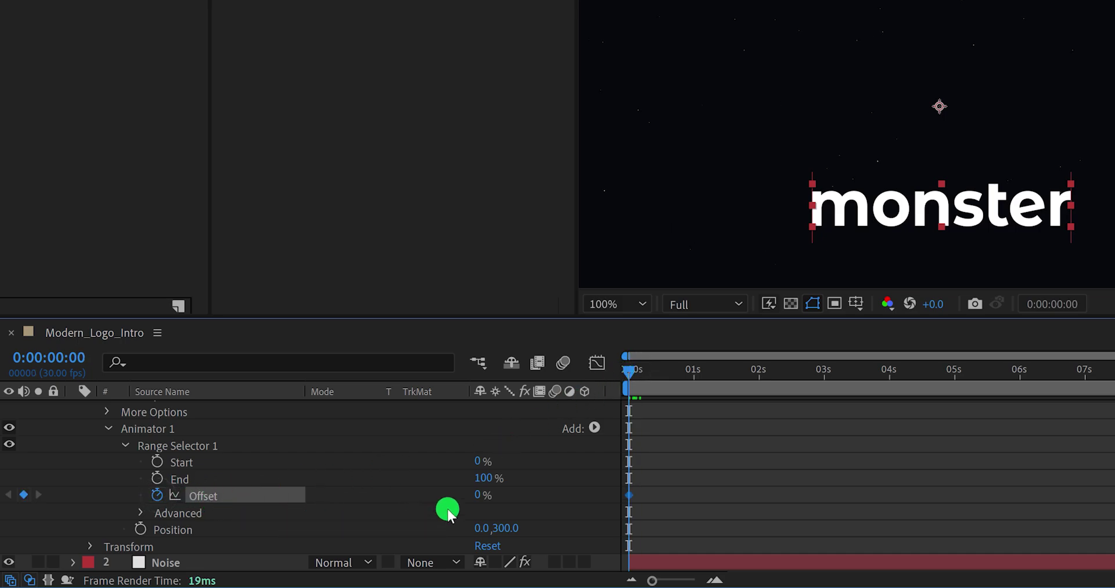
pyautogui.write('-100')
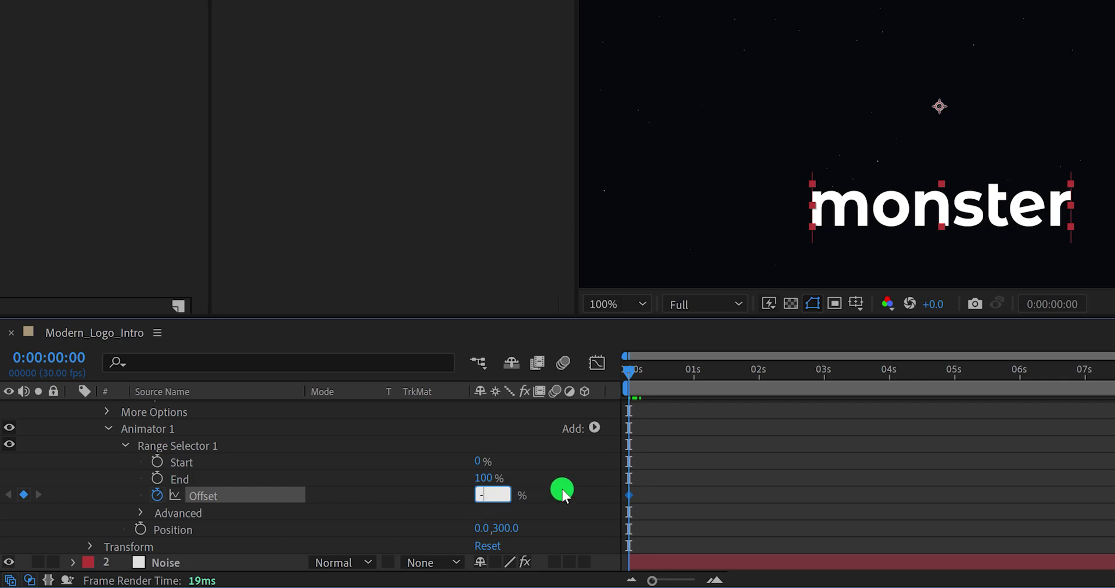
pyautogui.press('Return')
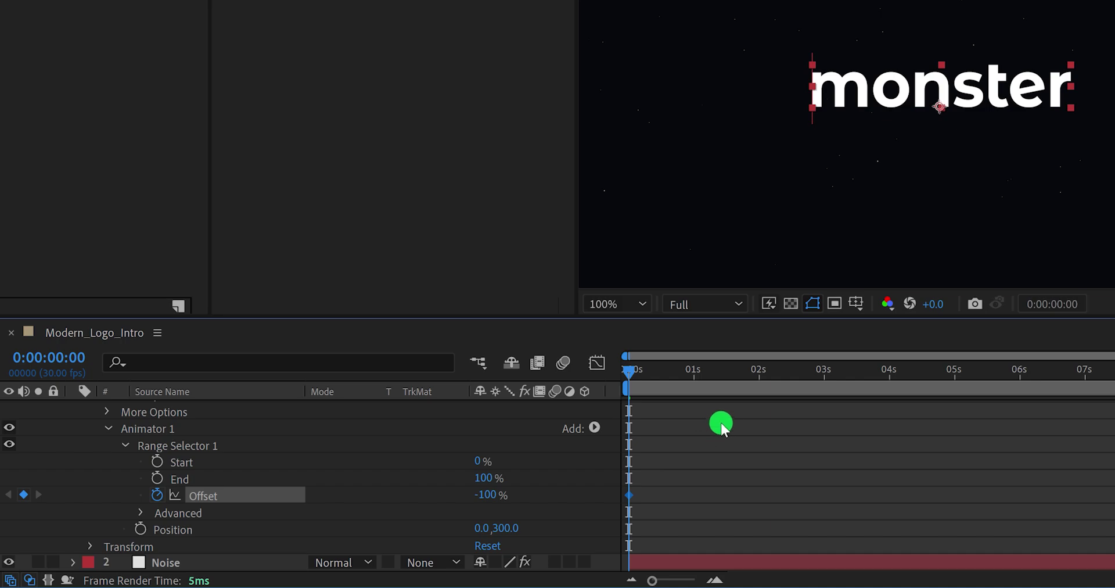
# Add a 100% Offset keyframe for Range Selector 1 at 0:00:00:29 and preview the text animation.
pyautogui.click(693, 374)
pyautogui.click(486, 494)
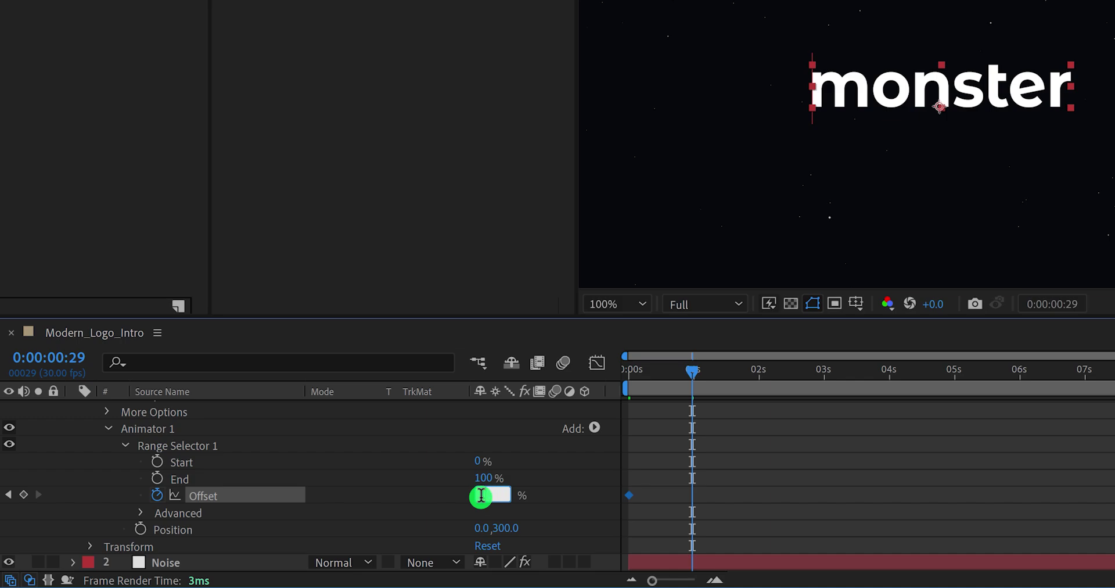
pyautogui.write('100')
pyautogui.press('Return')
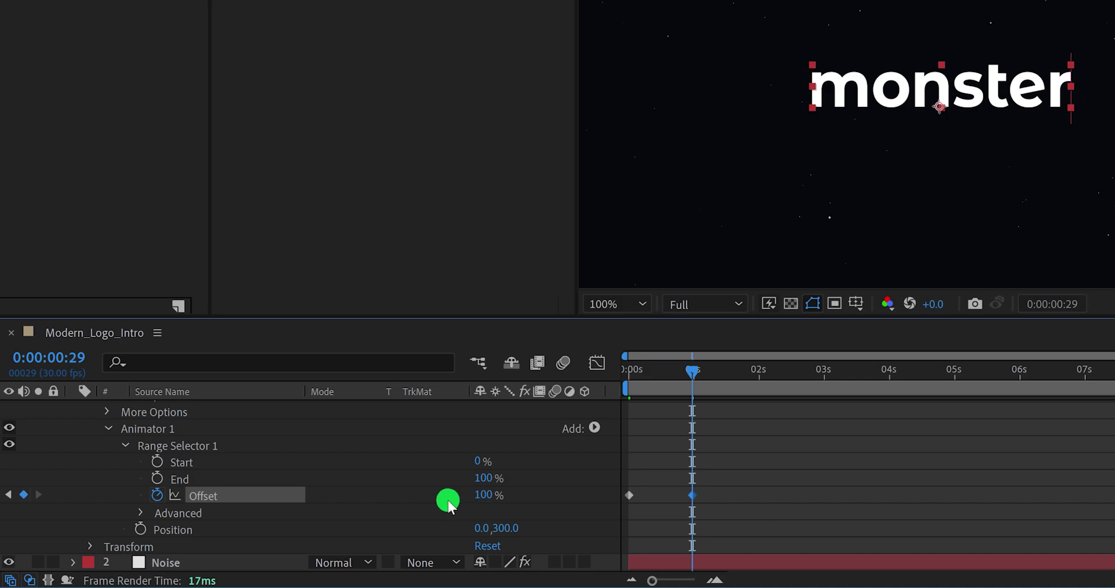
pyautogui.press('space')
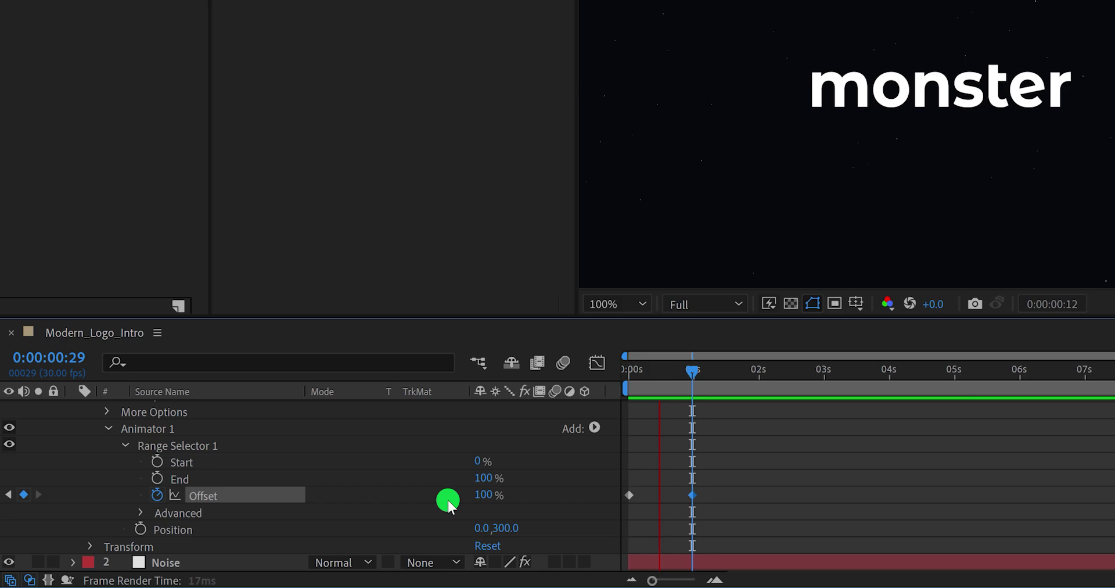
# Change the range selector's advanced Shape to Ramp Up, checking the letters at 0:00:00:09 and previewing the animation.
pyautogui.moveTo(639, 371)
pyautogui.mouseDown()
pyautogui.moveTo(608, 386)
pyautogui.moveTo(647, 387)
pyautogui.mouseUp()
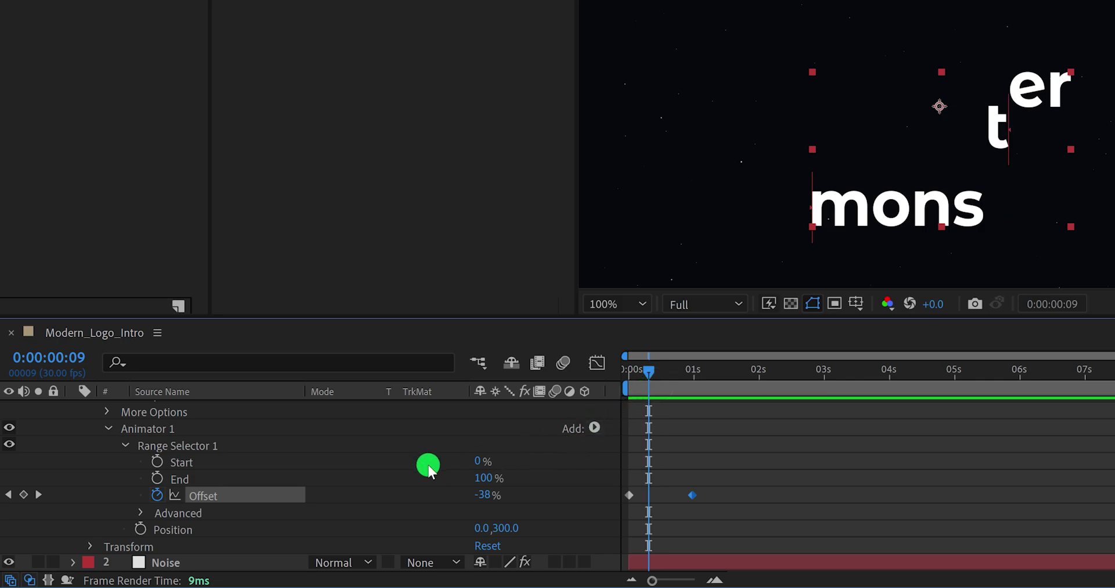
pyautogui.click(140, 512)
pyautogui.click(288, 494)
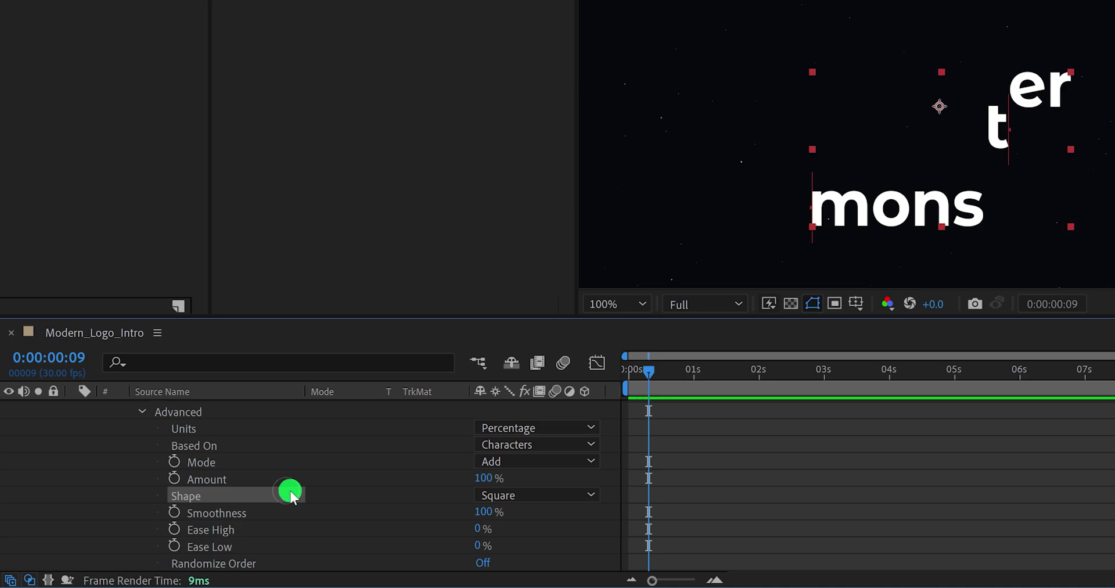
pyautogui.click(514, 496)
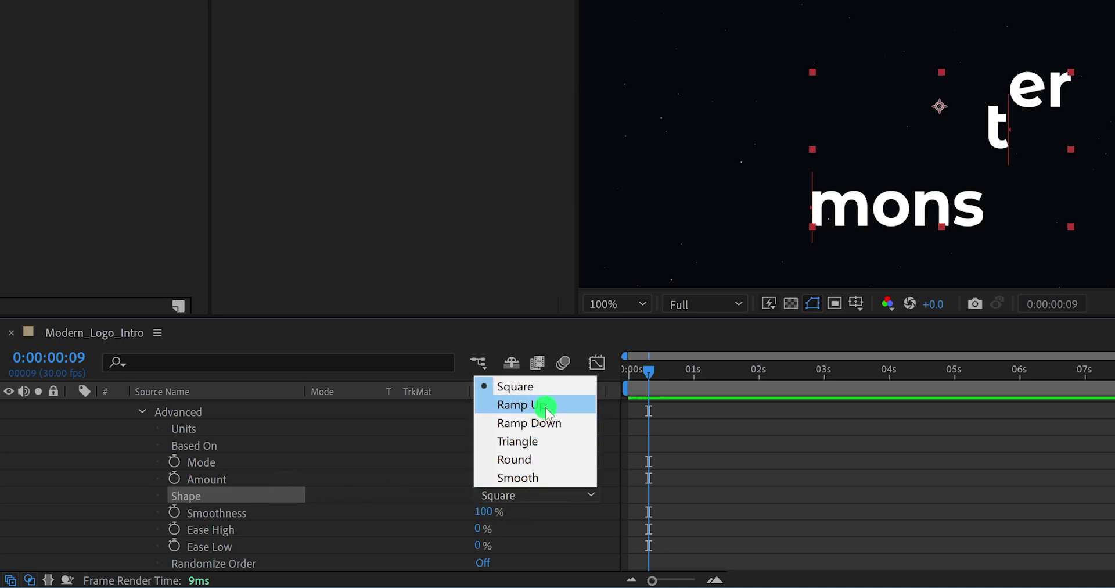
pyautogui.click(541, 405)
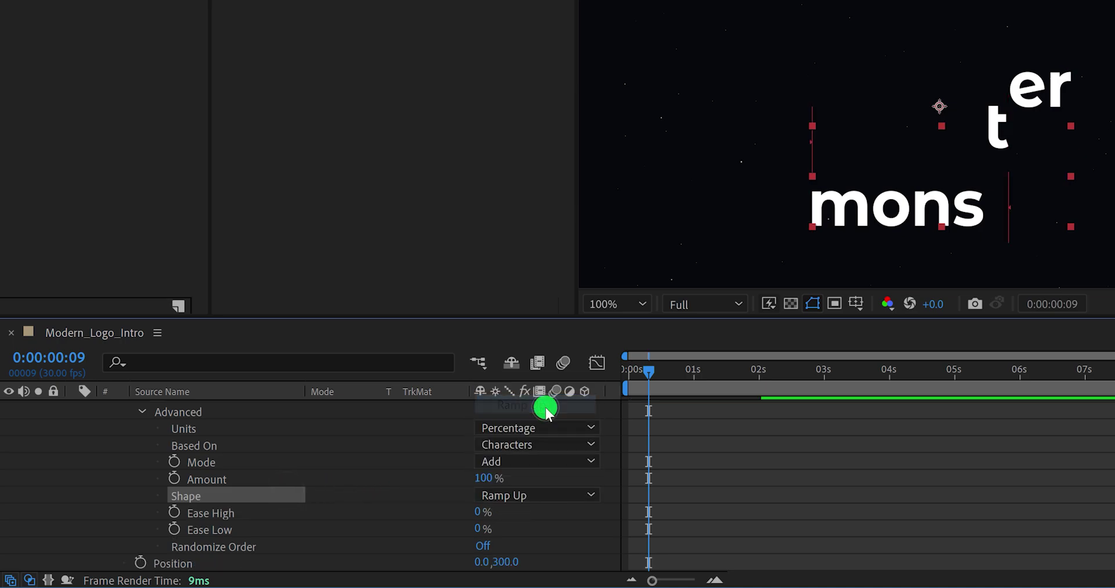
pyautogui.click(607, 476)
pyautogui.press('space')
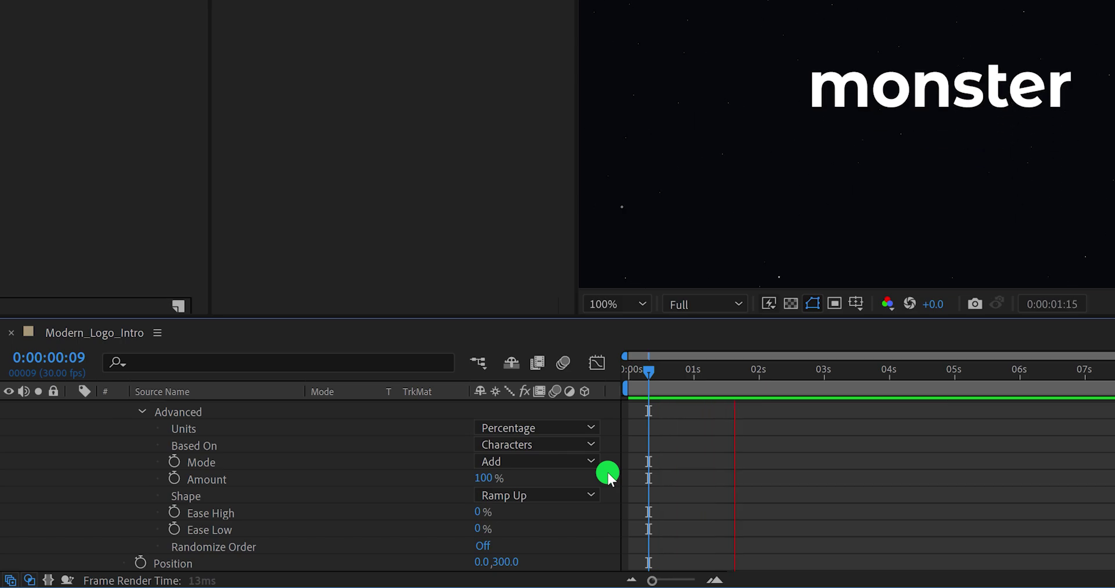
pyautogui.press('space')
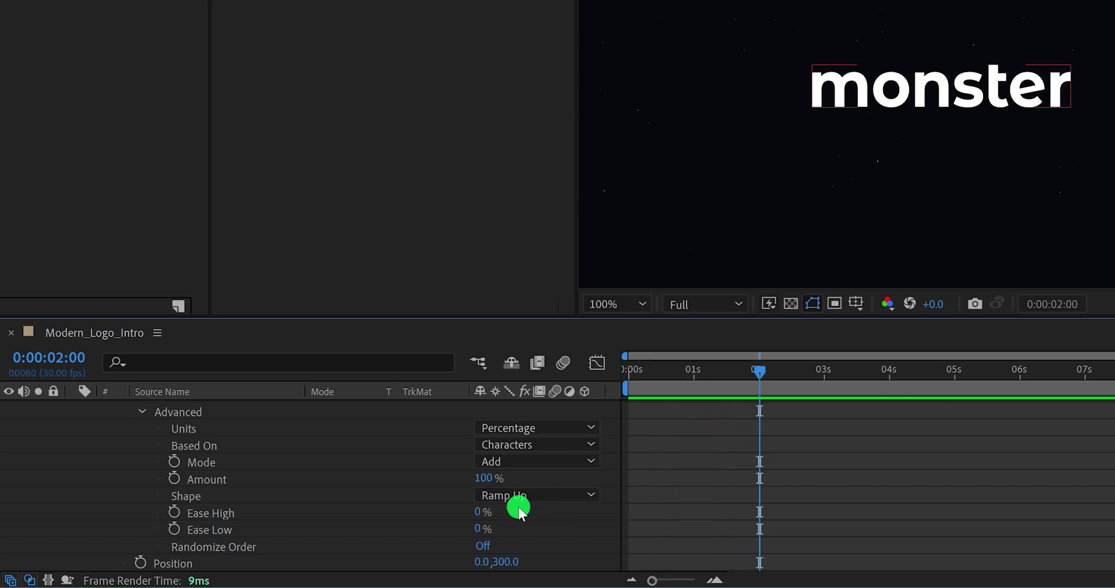
# Set the range selector's Ease High to 50% and Ease Low to 25%, then preview the text animation.
pyautogui.click(477, 511)
pyautogui.write('50')
pyautogui.press('Tab')
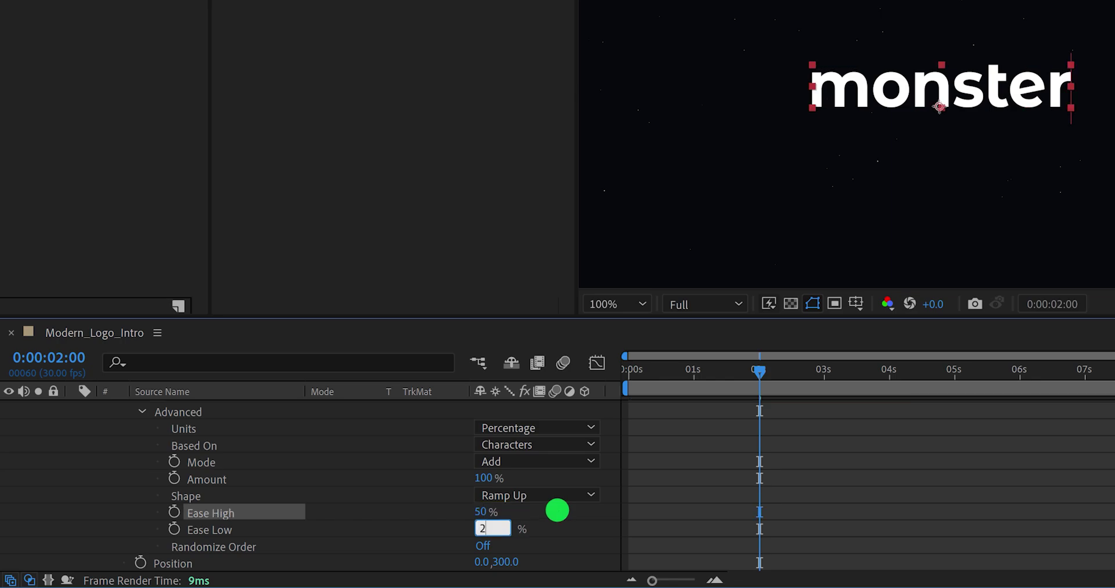
pyautogui.press('Return')
pyautogui.press('space')
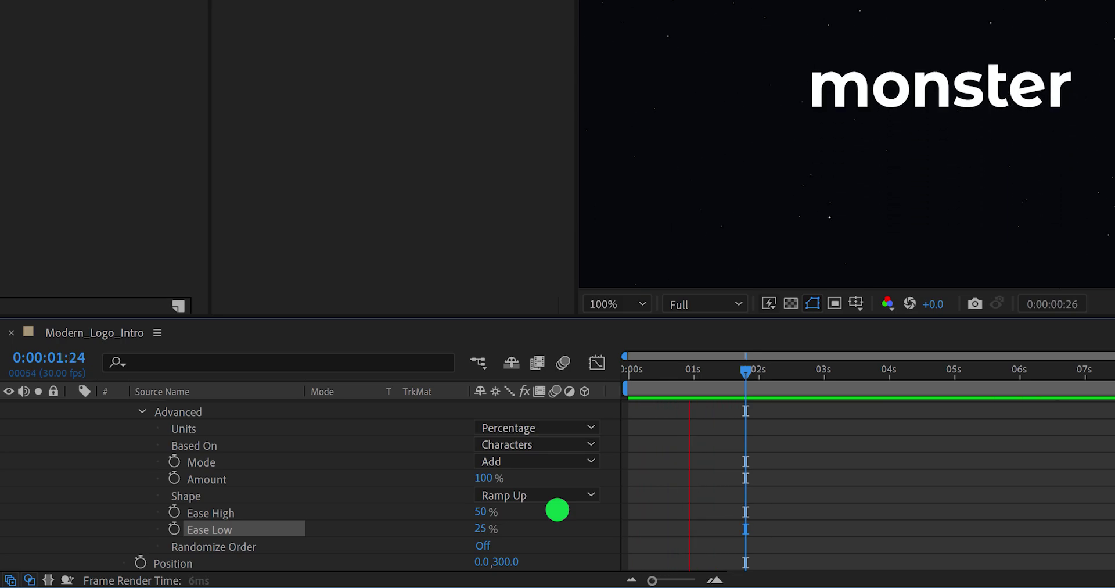
pyautogui.press('space')
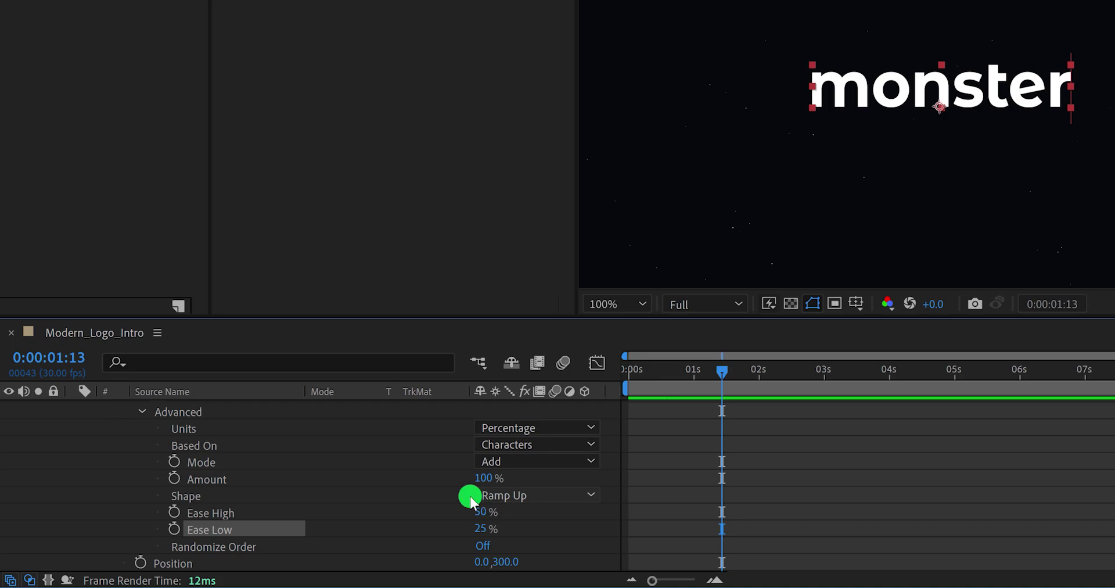
pyautogui.scroll(3, 283, 498)
pyautogui.scroll(3, 283, 498)
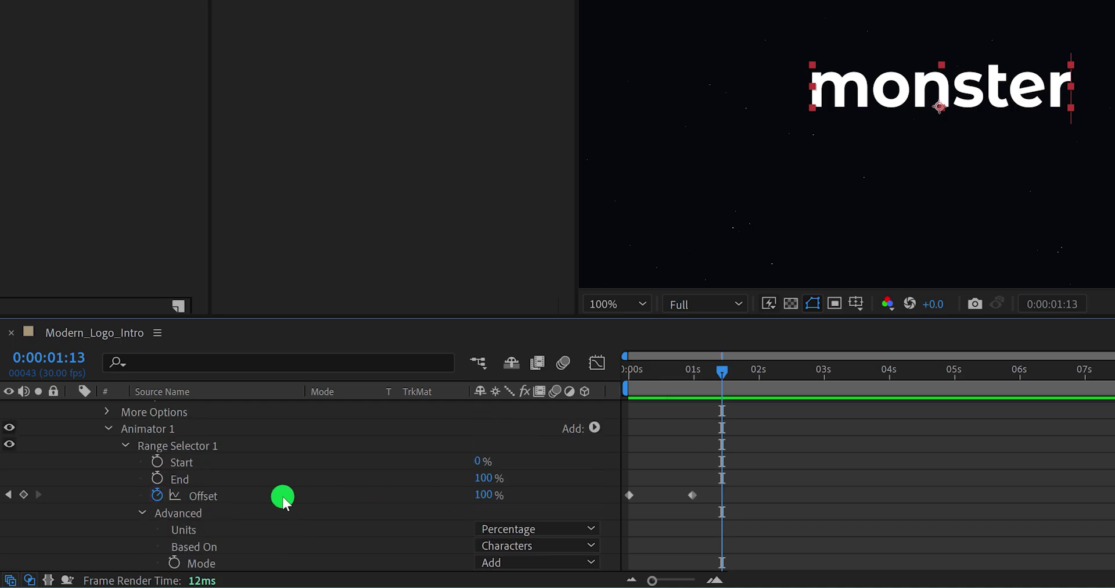
# Duplicate Animator 1 on the monster text layer.
pyautogui.click(107, 430)
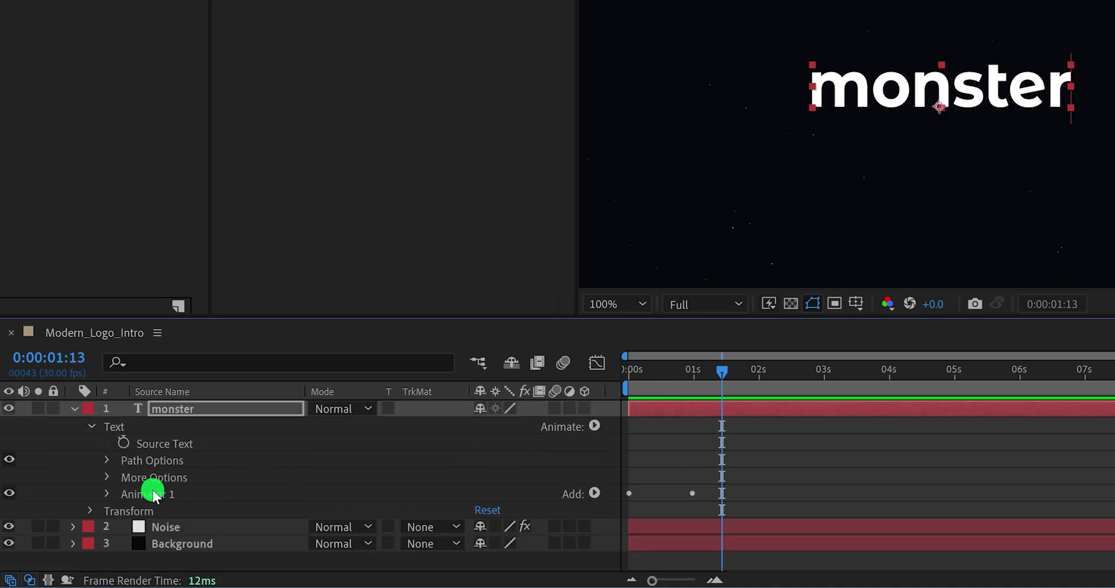
pyautogui.click(154, 493)
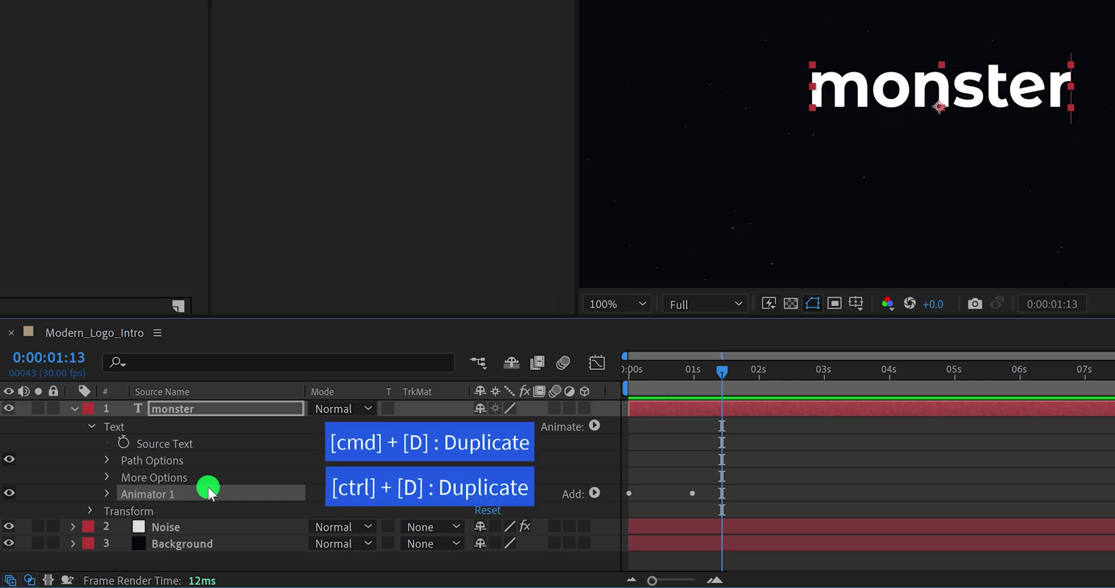
pyautogui.hotkey('ctrl', 'd')
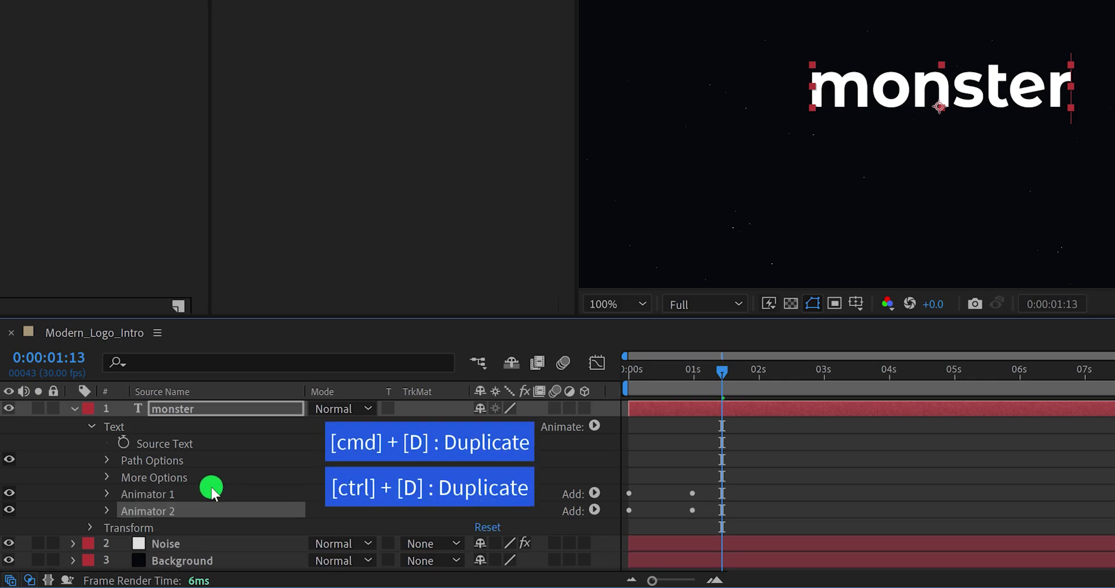
# Delay both Offset keyframes of Animator 2's range selector by about 8 frames.
pyautogui.click(112, 512)
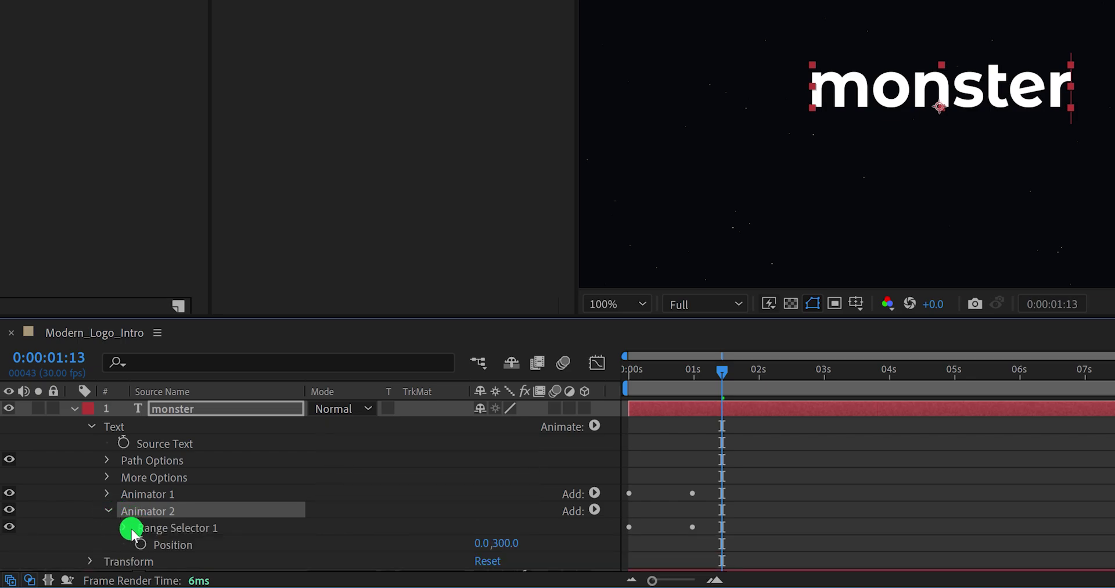
pyautogui.click(126, 527)
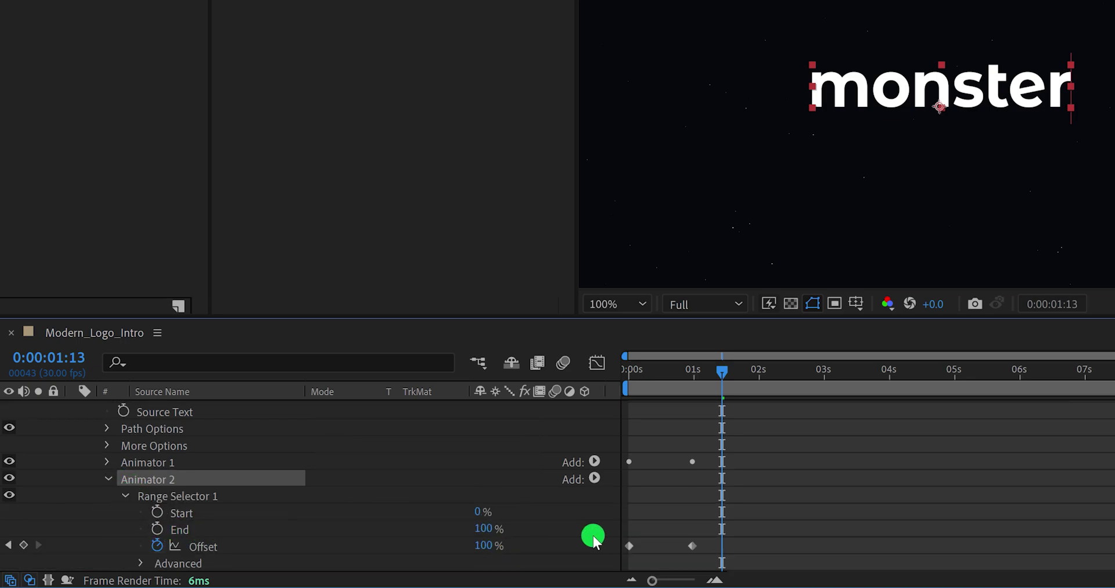
pyautogui.moveTo(704, 541); pyautogui.dragTo(641, 548)
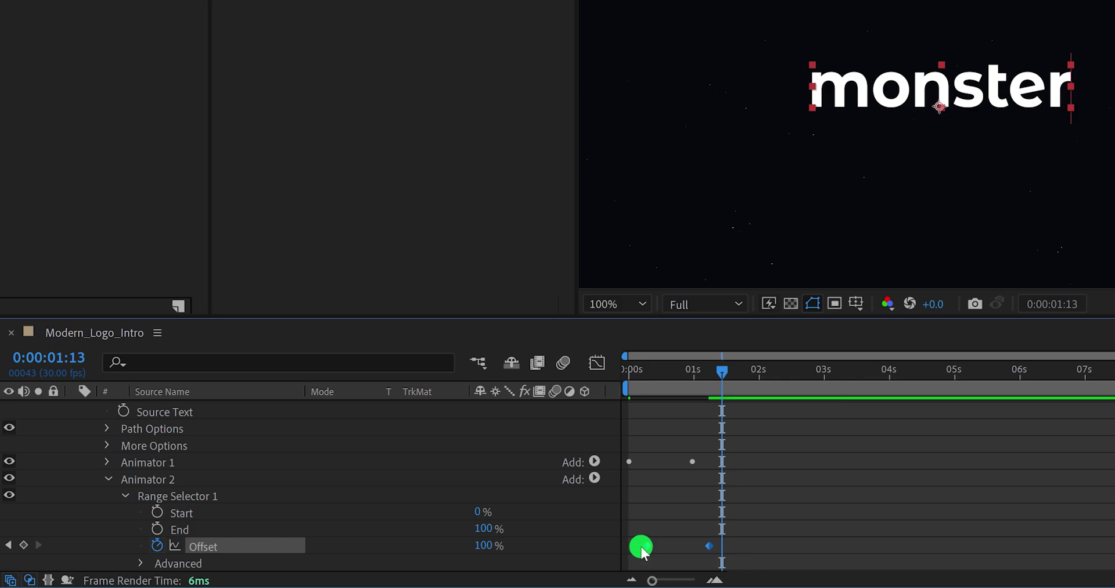
pyautogui.scroll(-3, 355, 515)
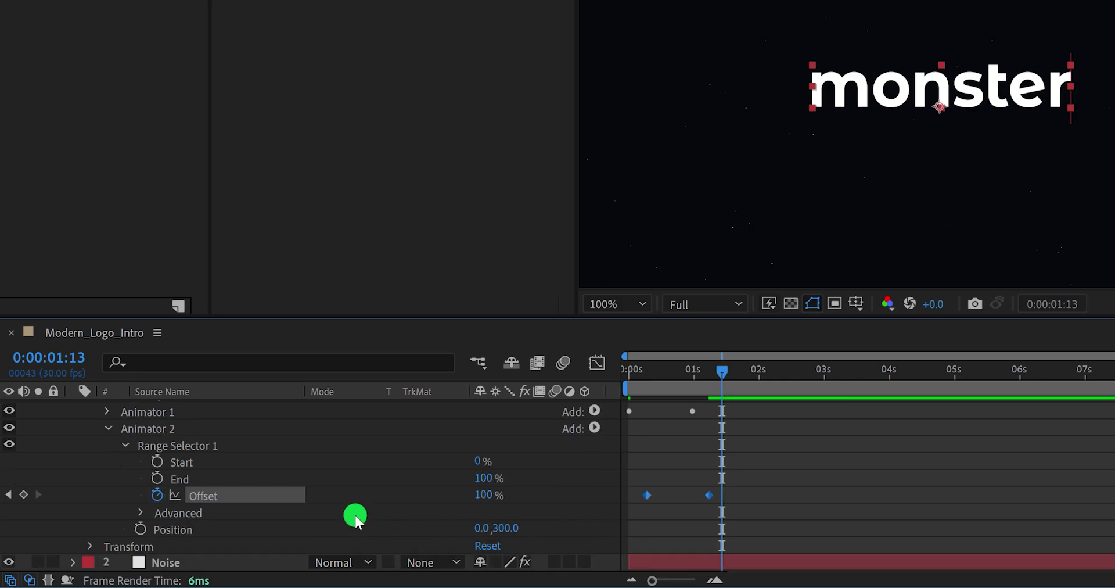
pyautogui.click(355, 518)
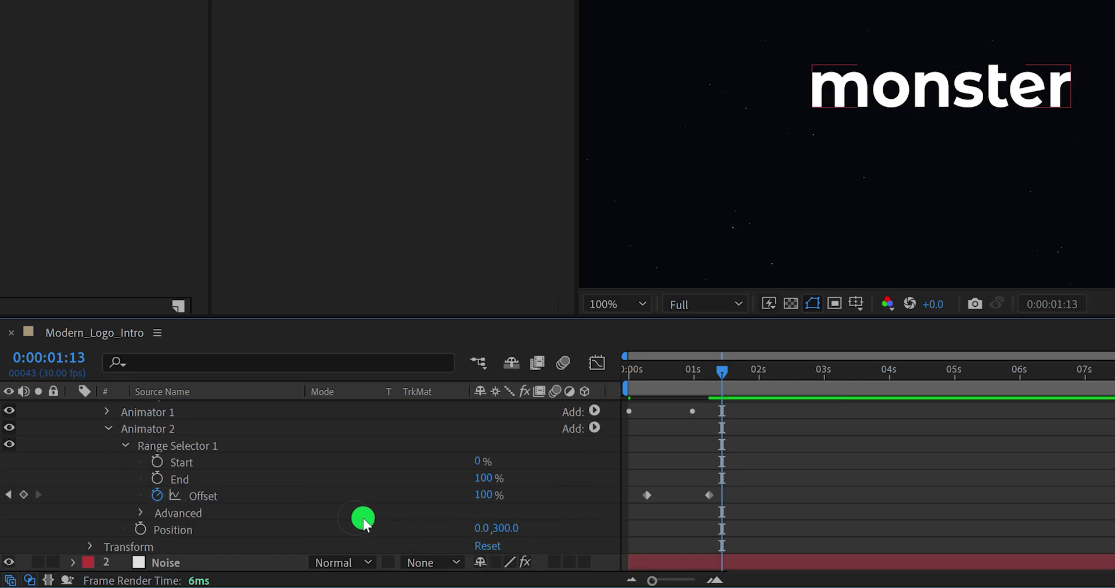
# Try a vertical Position of -150 for Animator 2 and preview the text animation.
pyautogui.click(512, 528)
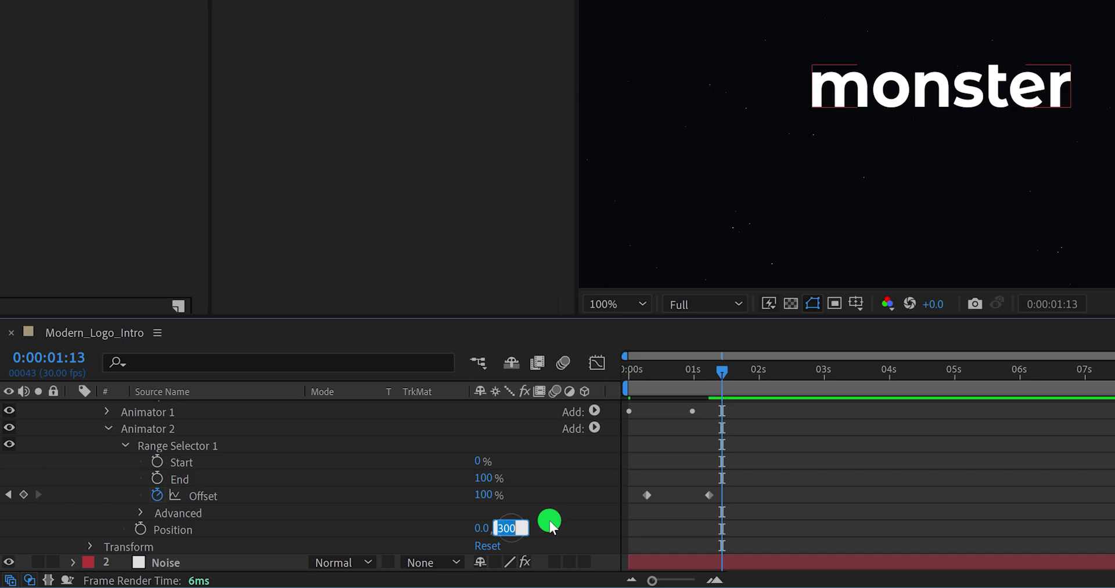
pyautogui.write('-150')
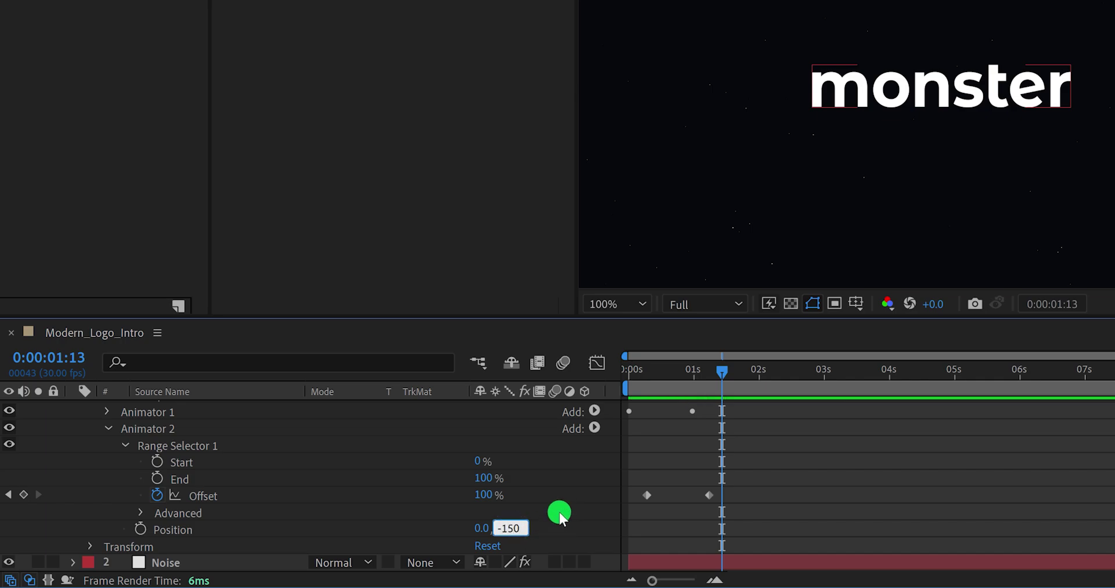
pyautogui.press('Return')
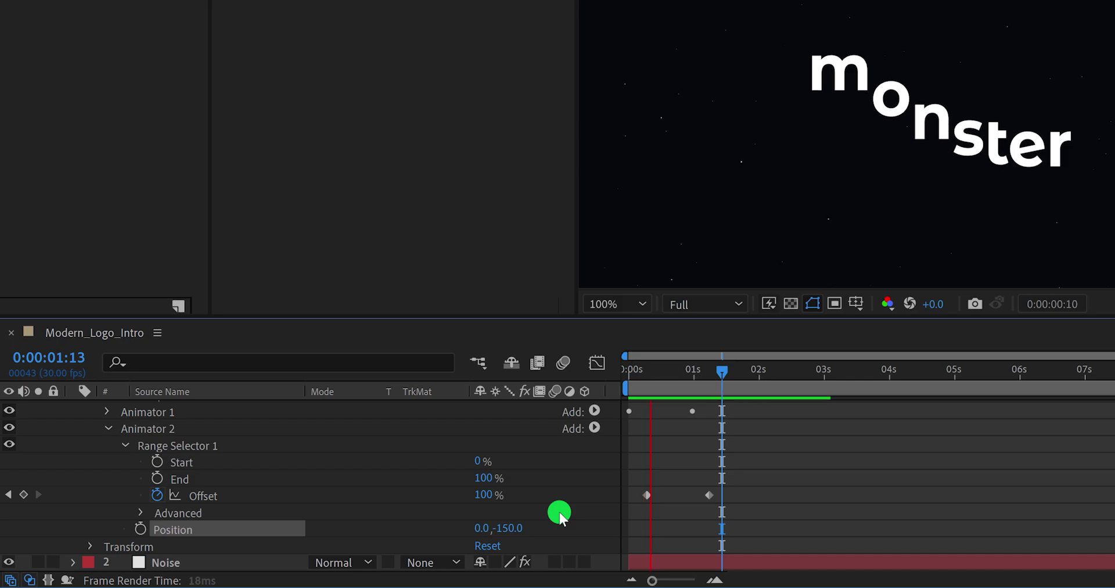
pyautogui.press('space')
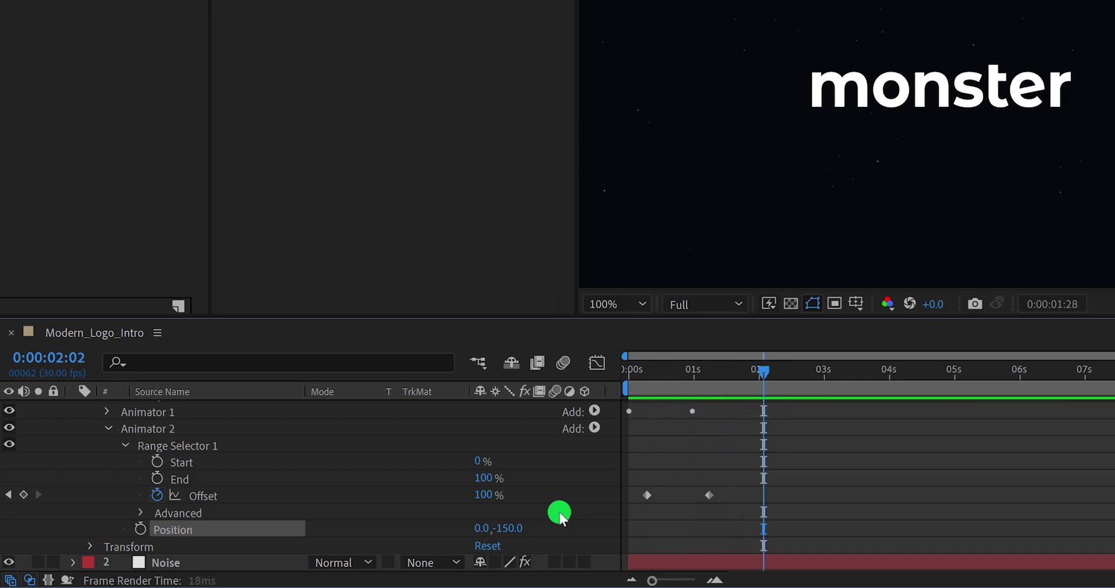
pyautogui.press('space')
# Set Animator 2's vertical Position to -50 and preview the text animation from 0:00:00:00.
pyautogui.moveTo(653, 369); pyautogui.dragTo(621, 371)
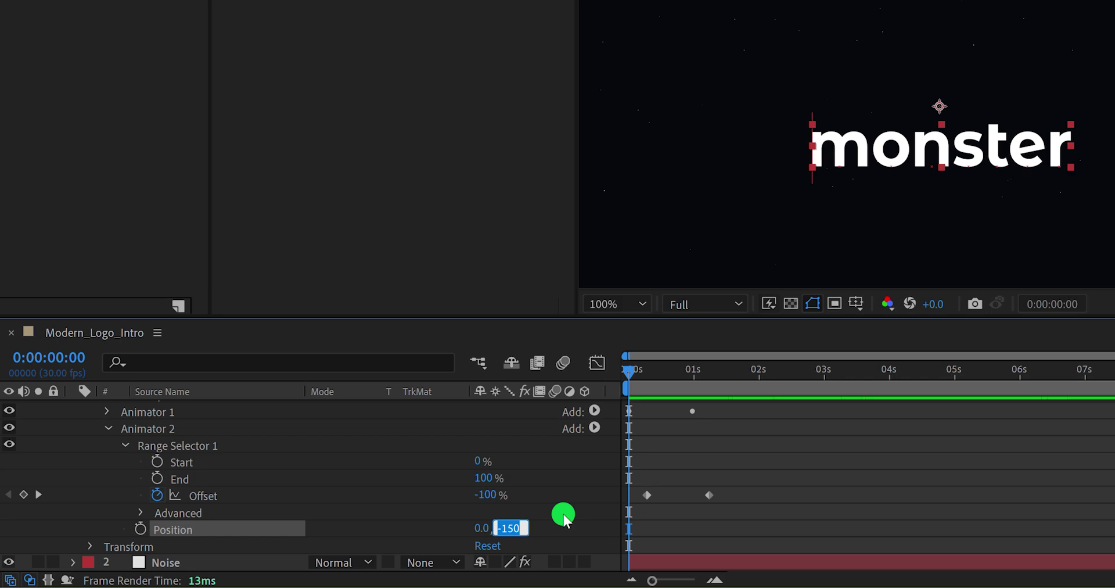
pyautogui.write('-50')
pyautogui.press('Return')
pyautogui.press('space')
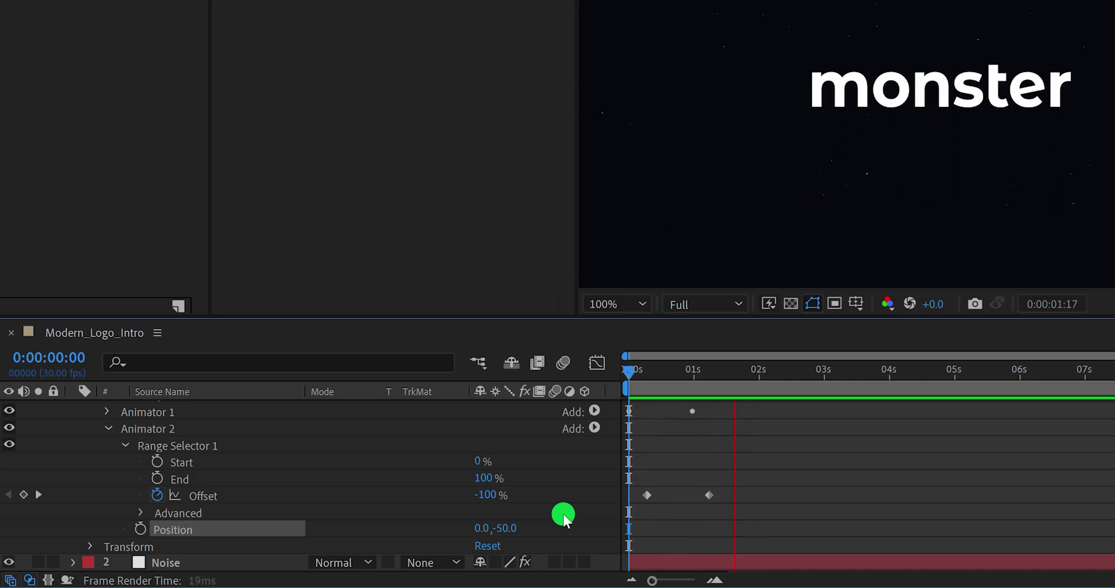
pyautogui.press('space')
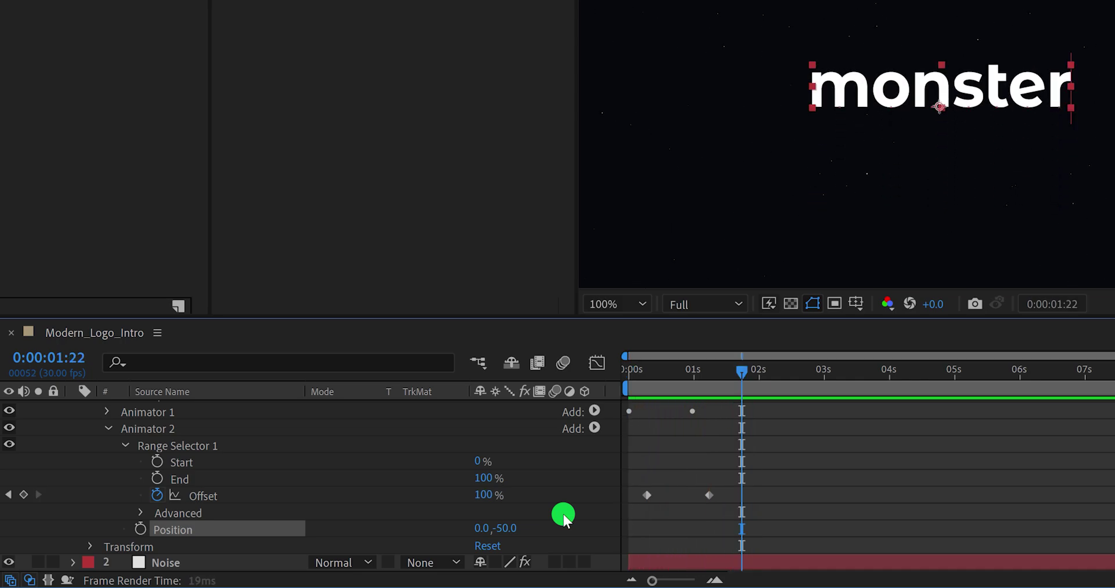
# Set the advanced Ease Low of Animator 2's range selector to 50% and preview the animation.
pyautogui.click(142, 514)
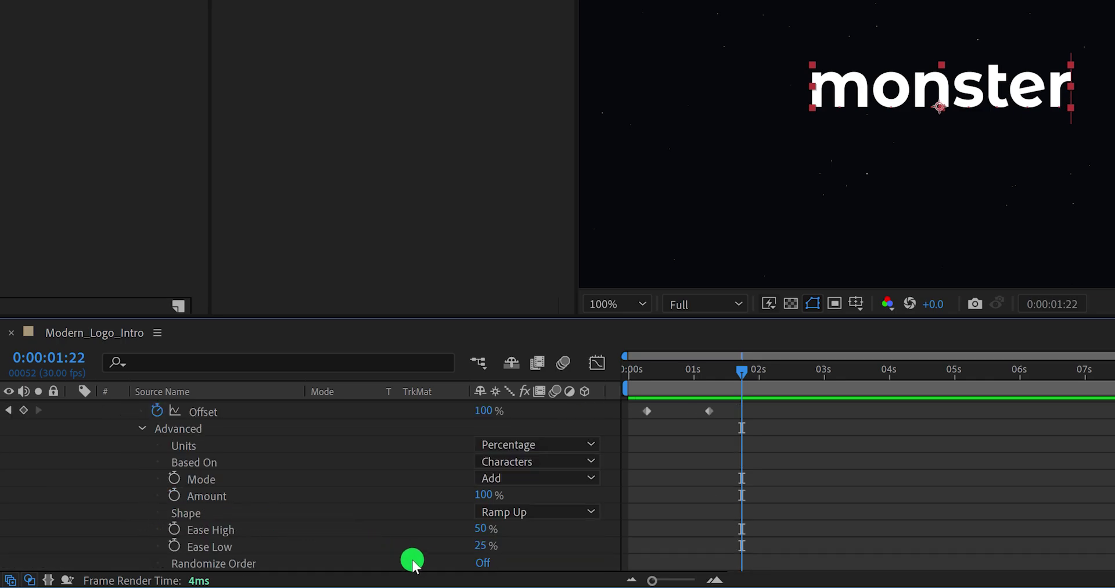
pyautogui.click(484, 547)
pyautogui.write('50')
pyautogui.press('Return')
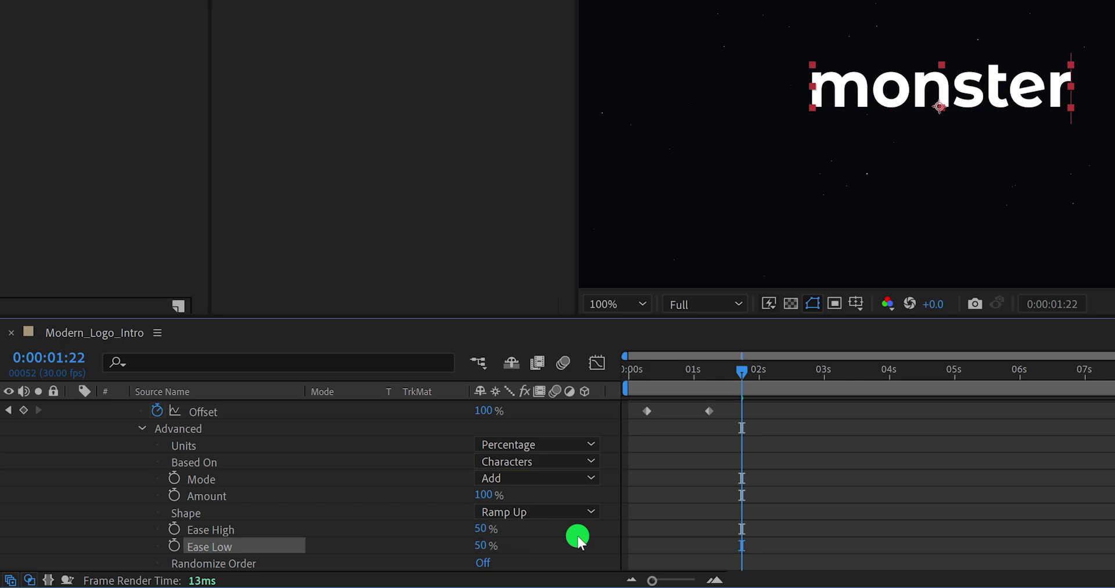
pyautogui.press('space')
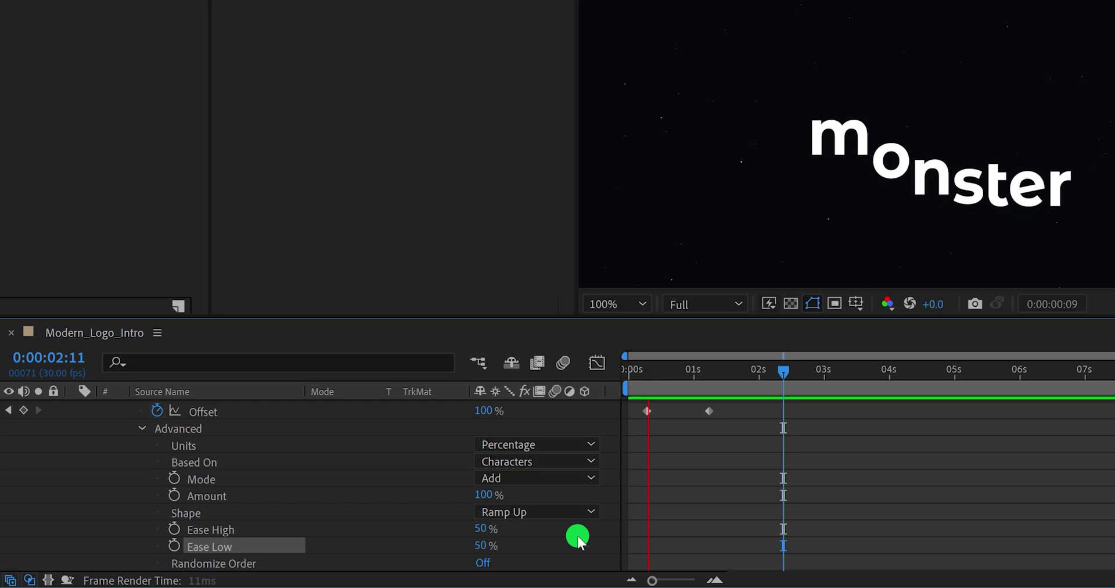
pyautogui.press('space')
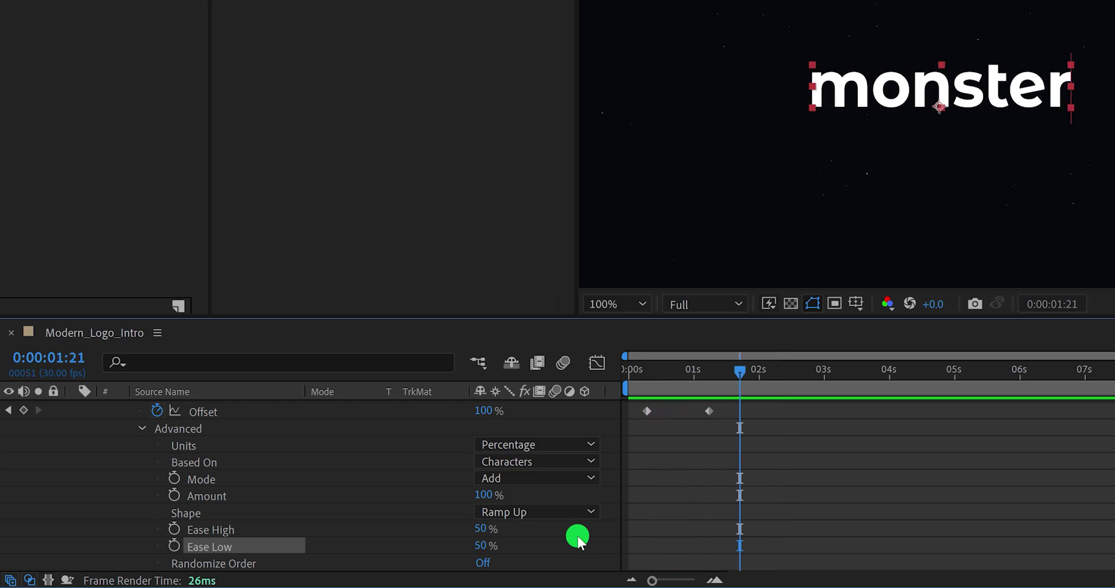
# Add a Scale property to Animator 2 and keyframe it at 100% at 0:00:00:12.
pyautogui.scroll(5, 578, 536)
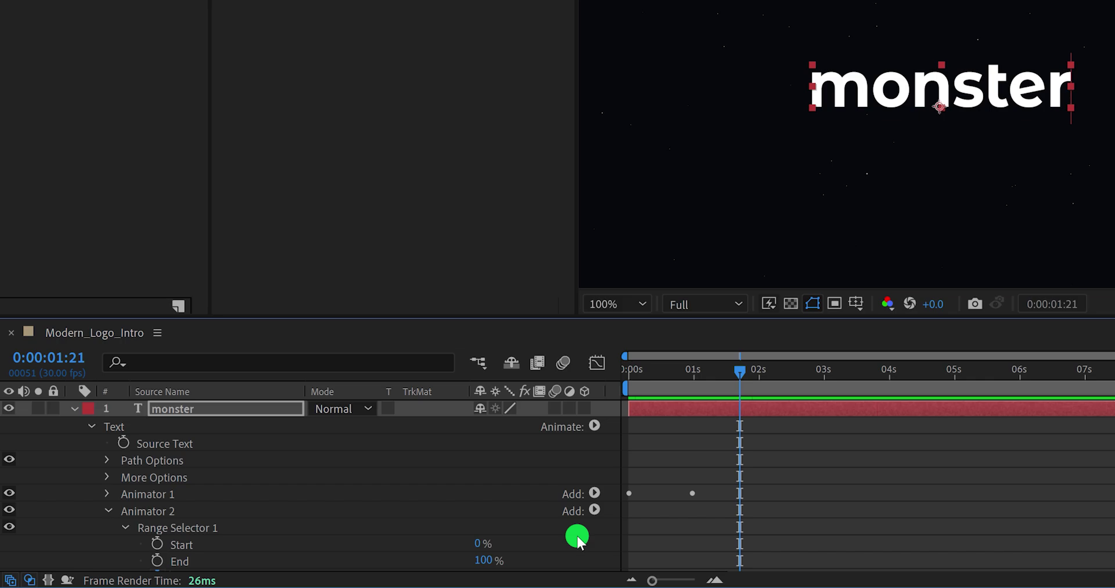
pyautogui.click(594, 426)
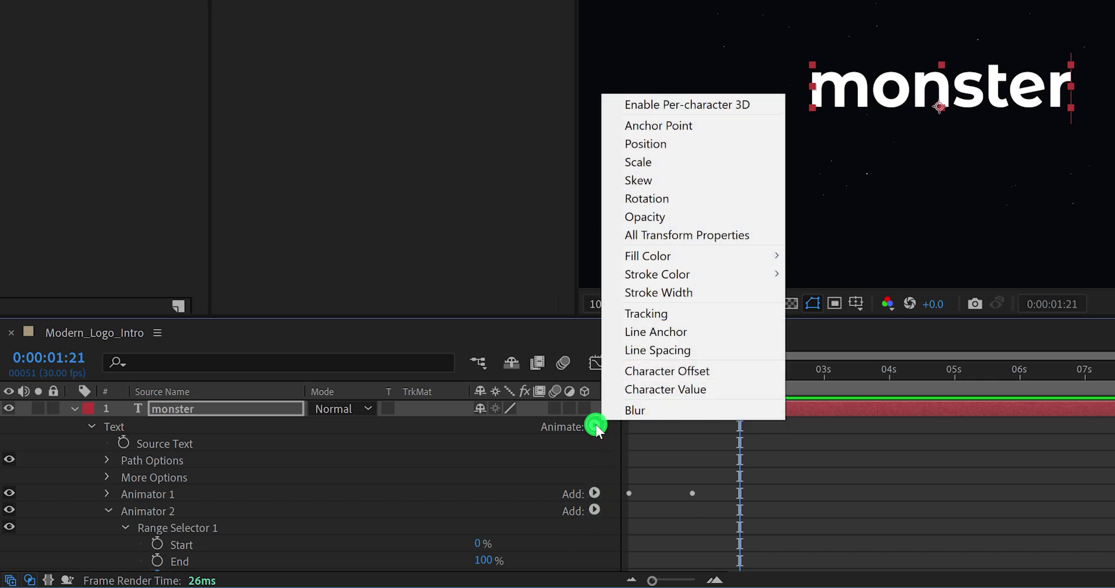
pyautogui.click(666, 164)
pyautogui.click(667, 355)
pyautogui.moveTo(653, 371)
pyautogui.mouseDown()
pyautogui.moveTo(644, 373)
pyautogui.moveTo(655, 377)
pyautogui.mouseUp()
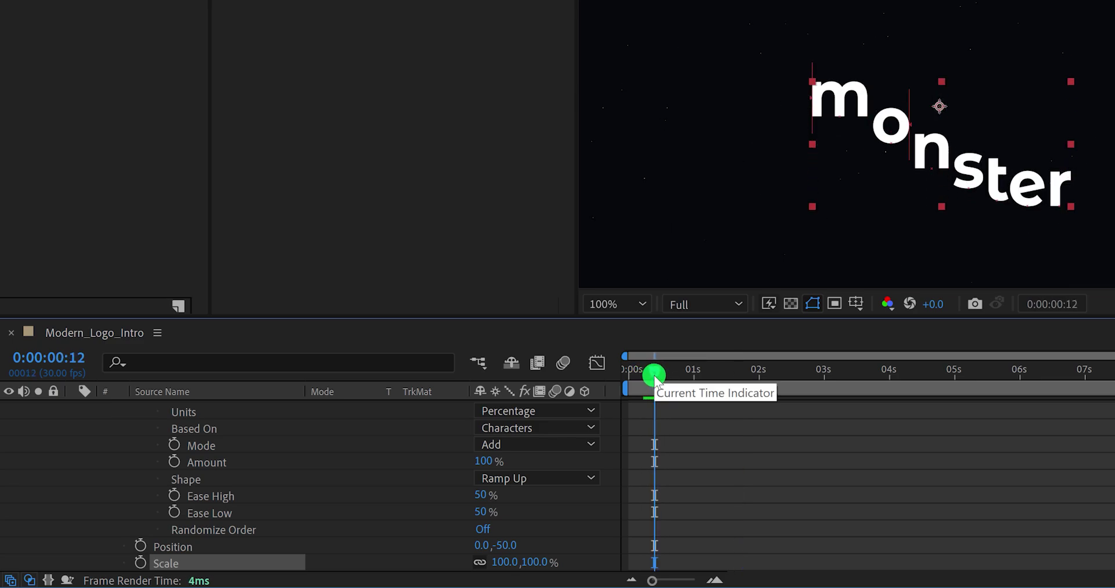
pyautogui.click(139, 562)
# Add a 0% Scale keyframe for Animator 2 at 0:00:00:00 and preview the letters scaling in.
pyautogui.moveTo(655, 370); pyautogui.dragTo(635, 377)
pyautogui.click(545, 561)
pyautogui.press('Return')
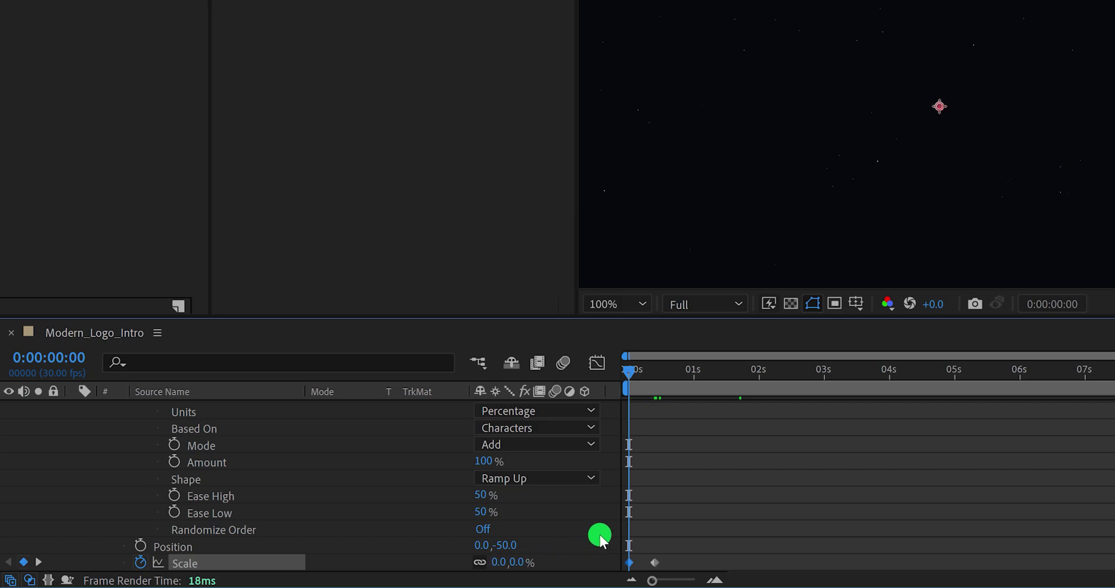
pyautogui.click(600, 539)
pyautogui.press('space')
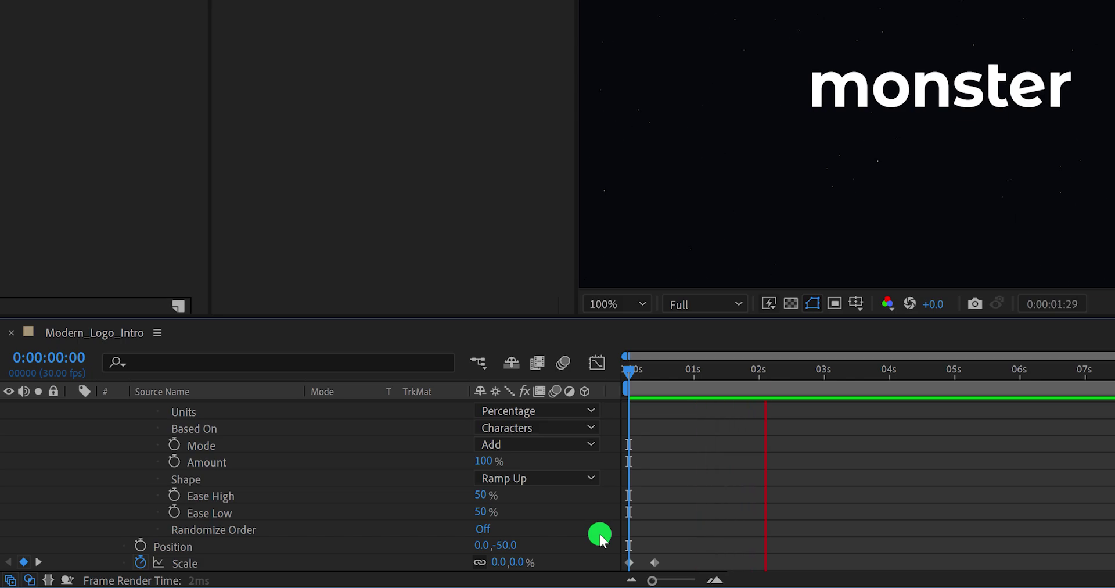
pyautogui.press('space')
pyautogui.press('space')
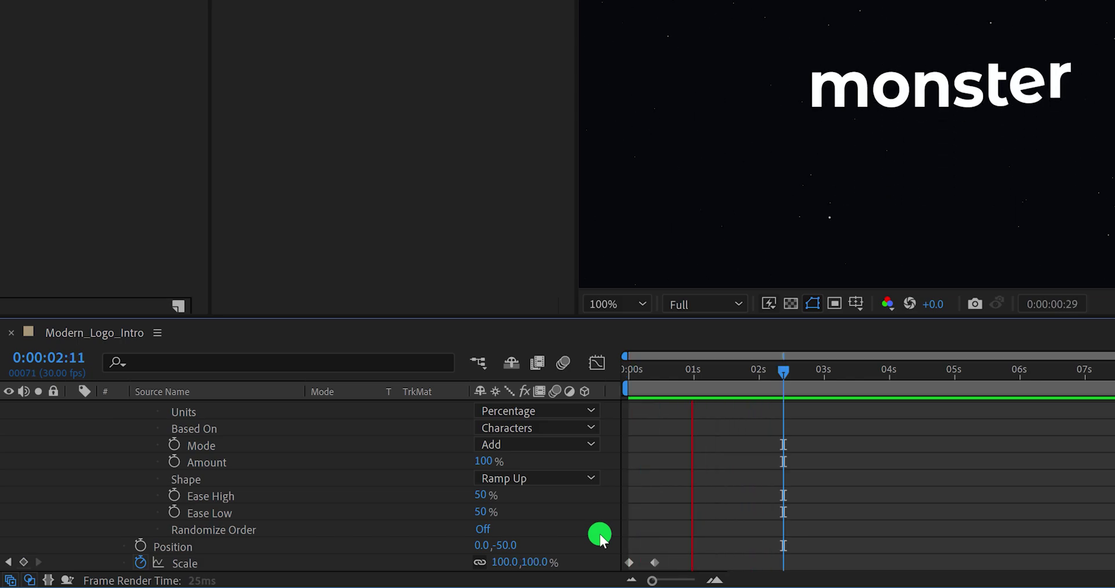
pyautogui.press('space')
# Delay both Scale keyframes of Animator 2 by about 5 frames and preview the result.
pyautogui.scroll(-2, 671, 511)
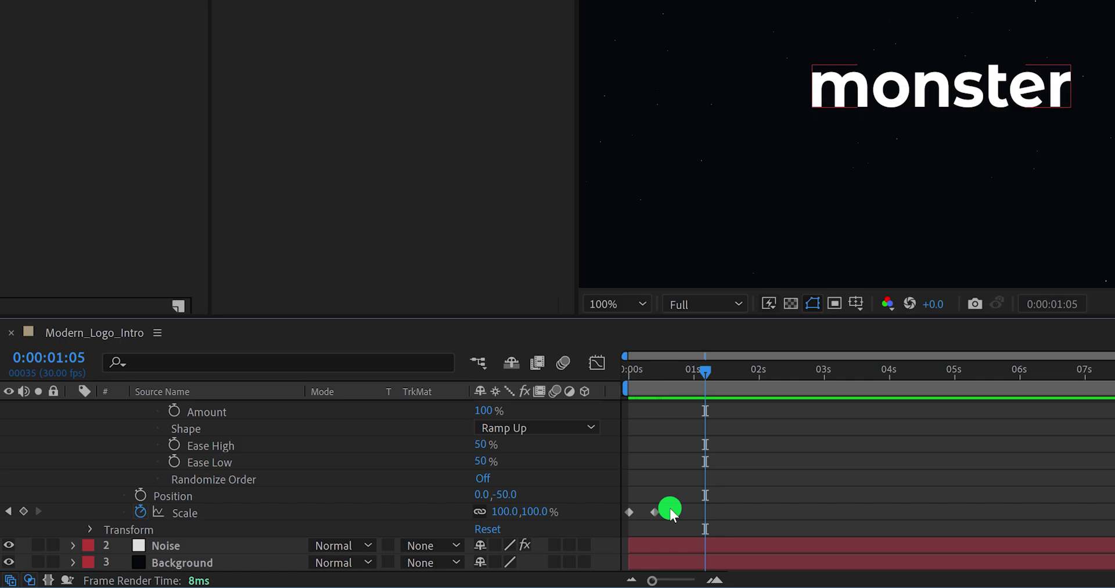
pyautogui.moveTo(659, 515)
pyautogui.mouseDown()
pyautogui.moveTo(626, 523)
pyautogui.moveTo(664, 514)
pyautogui.mouseUp()
pyautogui.press('space')
pyautogui.click(694, 507)
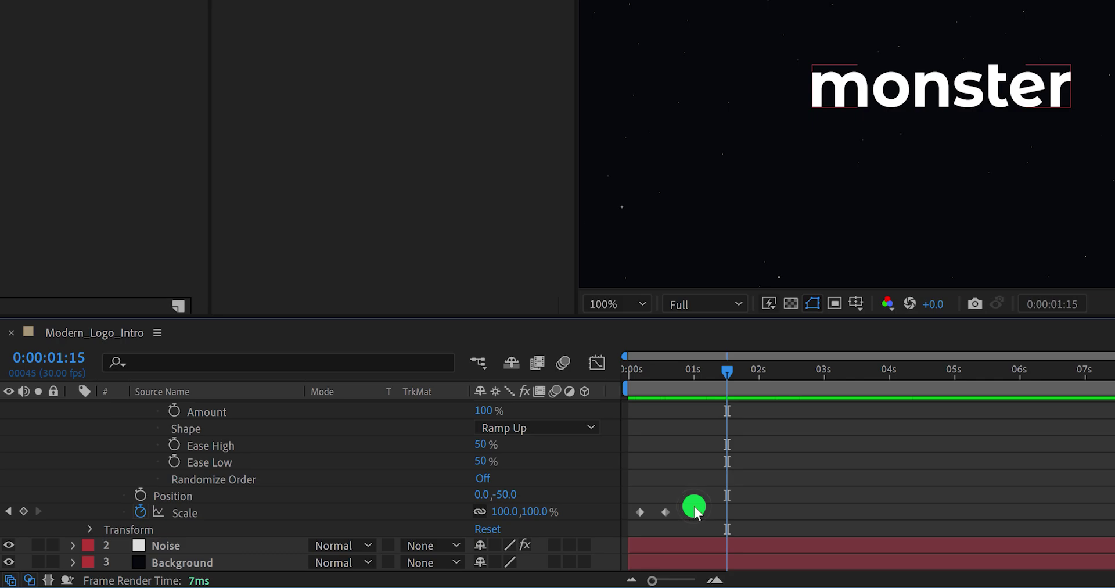
# Reveal all keyframes of the monster layer, apply Easy Ease to every Offset and Scale keyframe, and preview.
pyautogui.press('u')
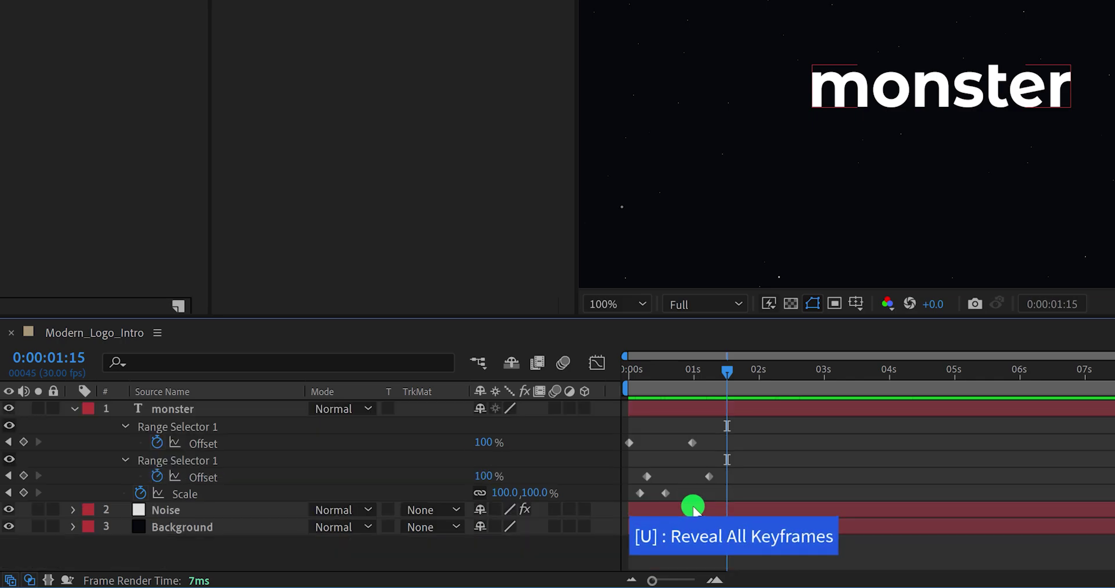
pyautogui.moveTo(743, 431); pyautogui.dragTo(637, 499)
pyautogui.rightClick(643, 492)
pyautogui.moveTo(709, 479)
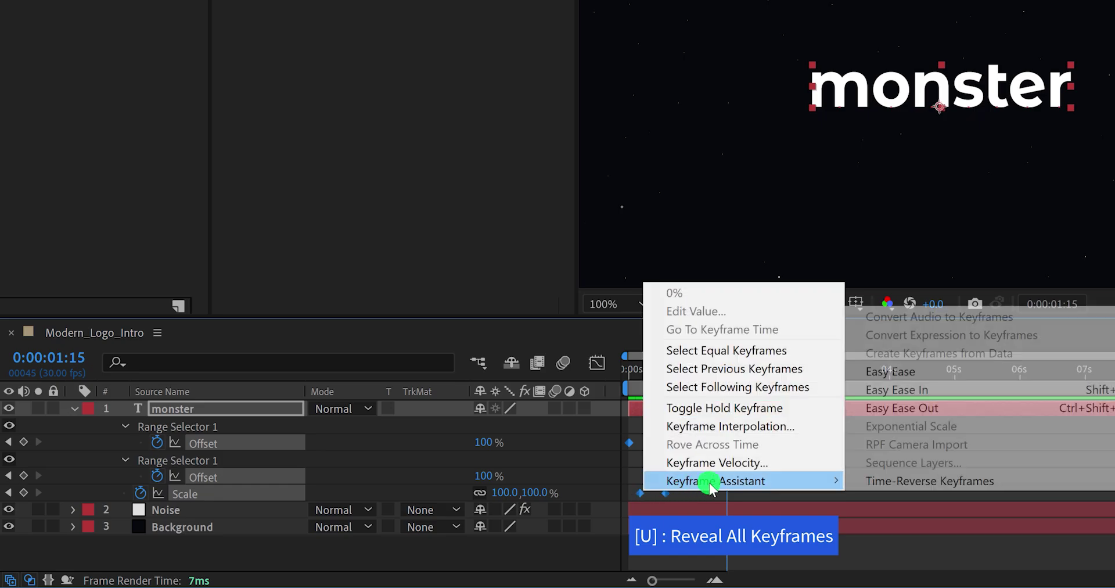
pyautogui.click(914, 390)
pyautogui.click(849, 449)
pyautogui.press('space')
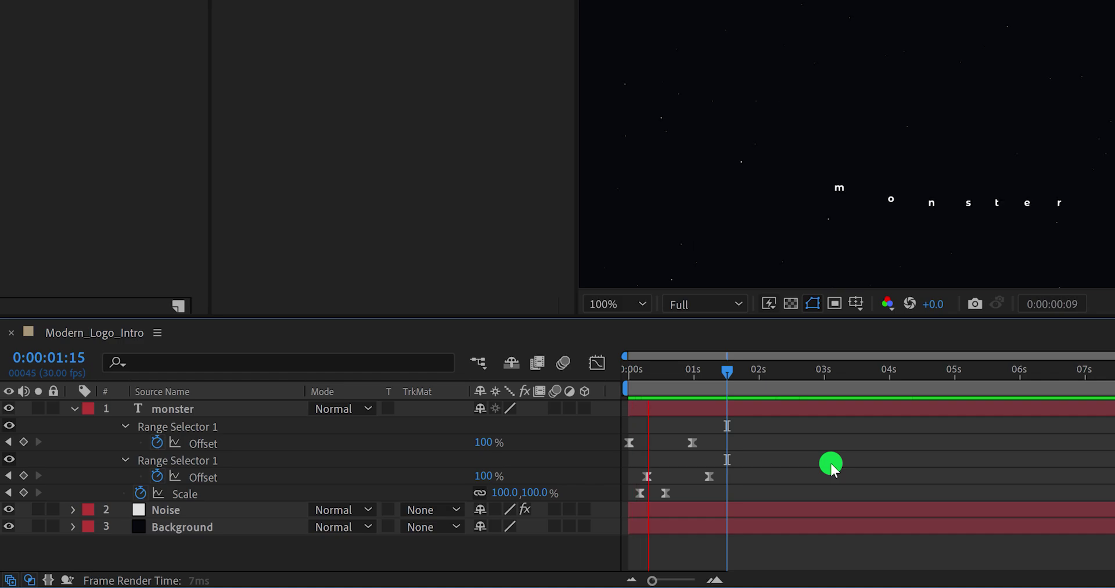
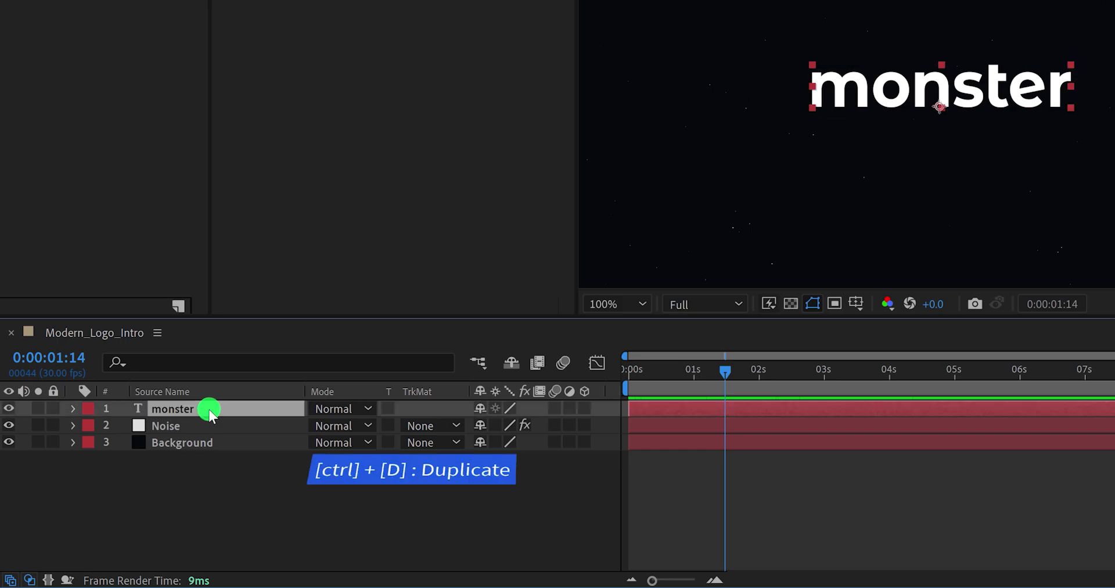
# Duplicate the monster text layer, naming the upper copy "monster" and the lower one "monster Stroke".
pyautogui.hotkey('ctrl', 'd')
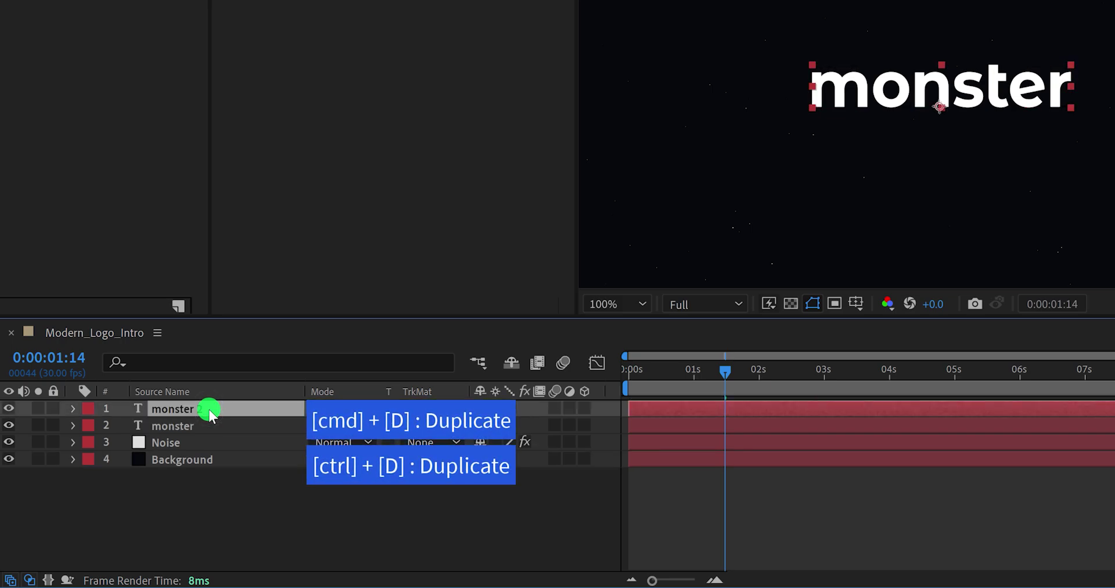
pyautogui.press('Return')
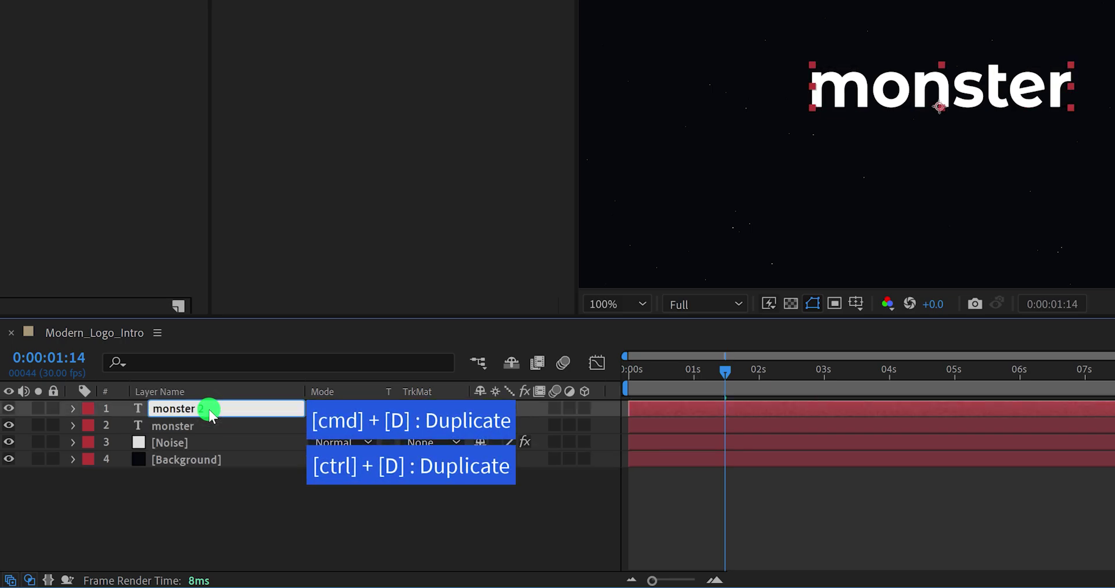
pyautogui.click(209, 425)
pyautogui.press('Return')
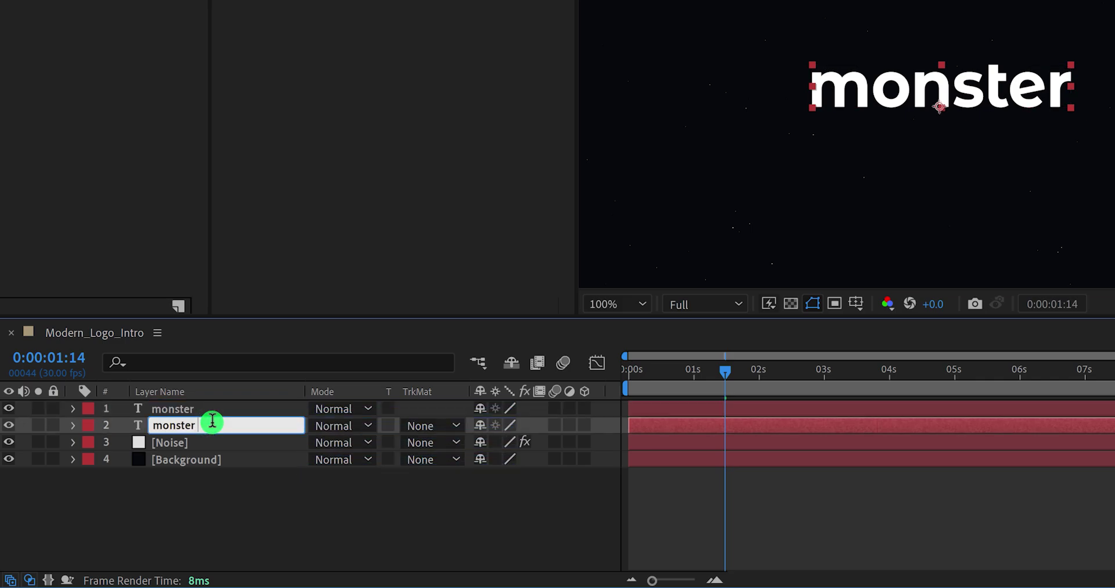
pyautogui.press('Return')
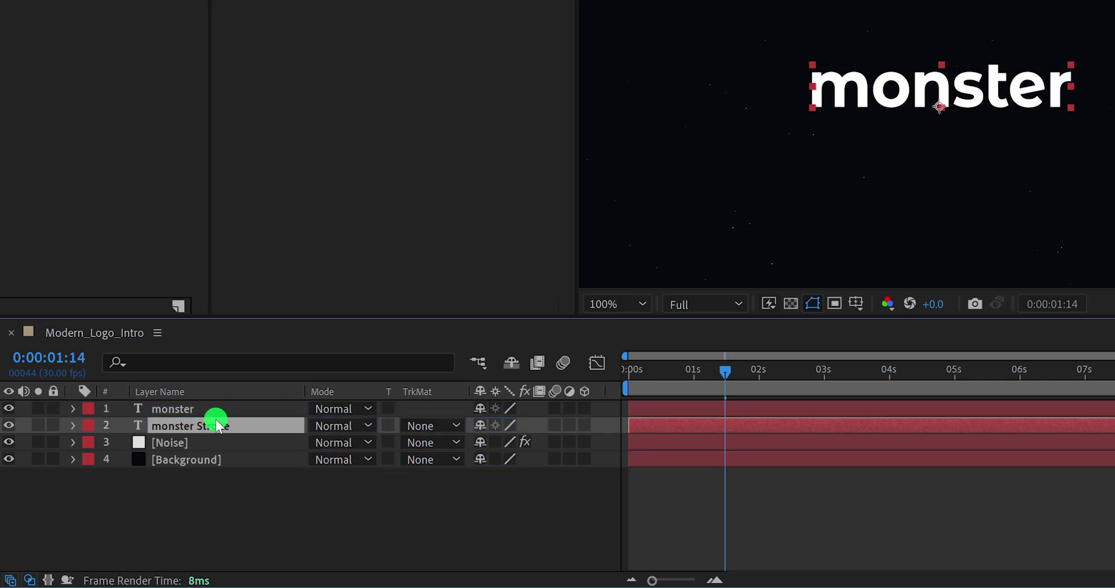
# Remove the fill from the monster Stroke text and give it a white FFFFFF stroke.
pyautogui.click(191, 410)
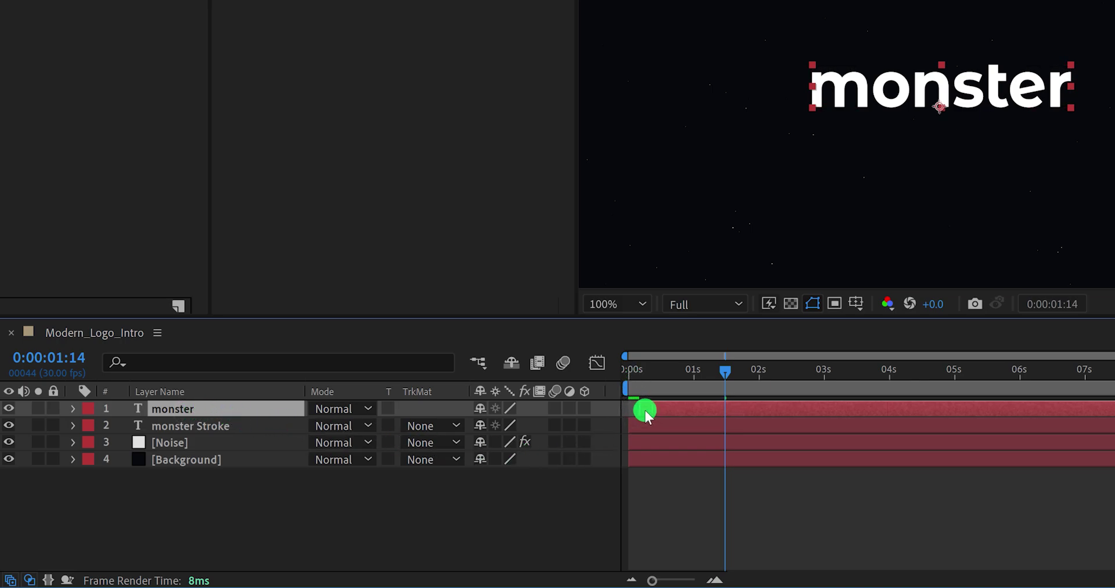
pyautogui.click(228, 426)
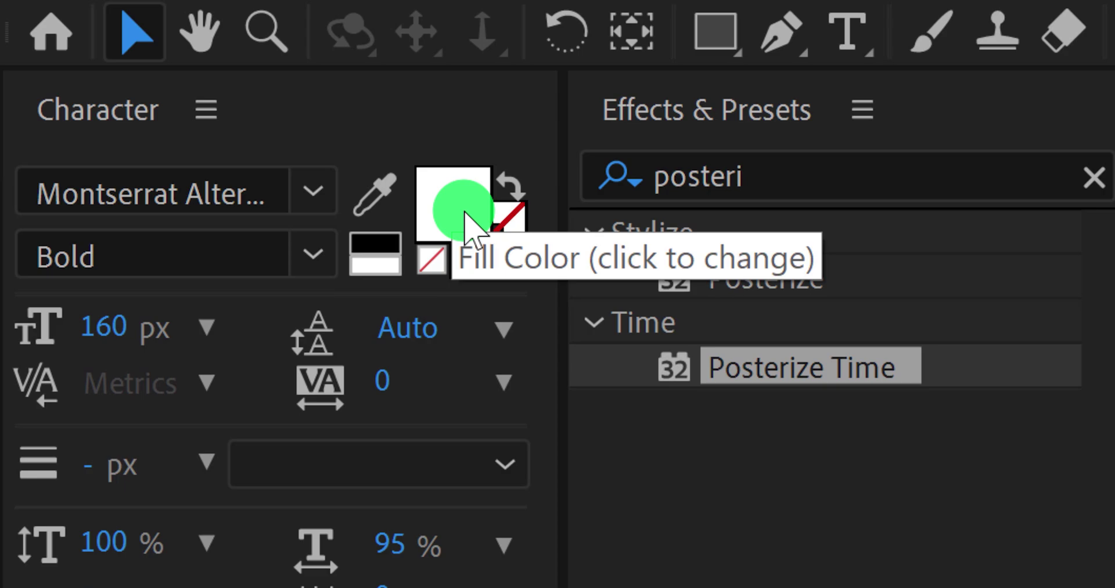
pyautogui.click(435, 261)
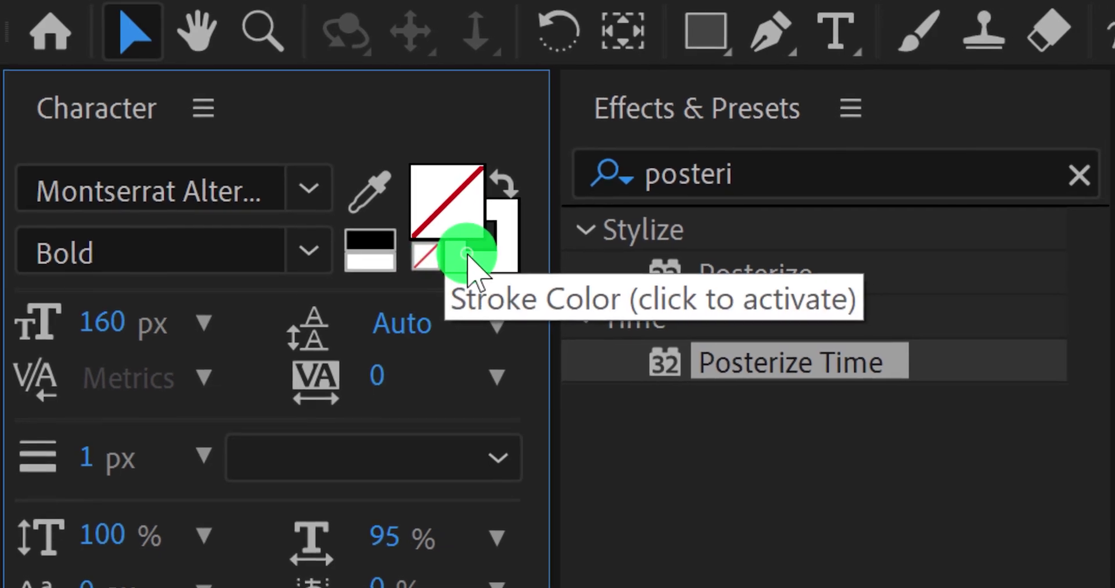
pyautogui.click(485, 261)
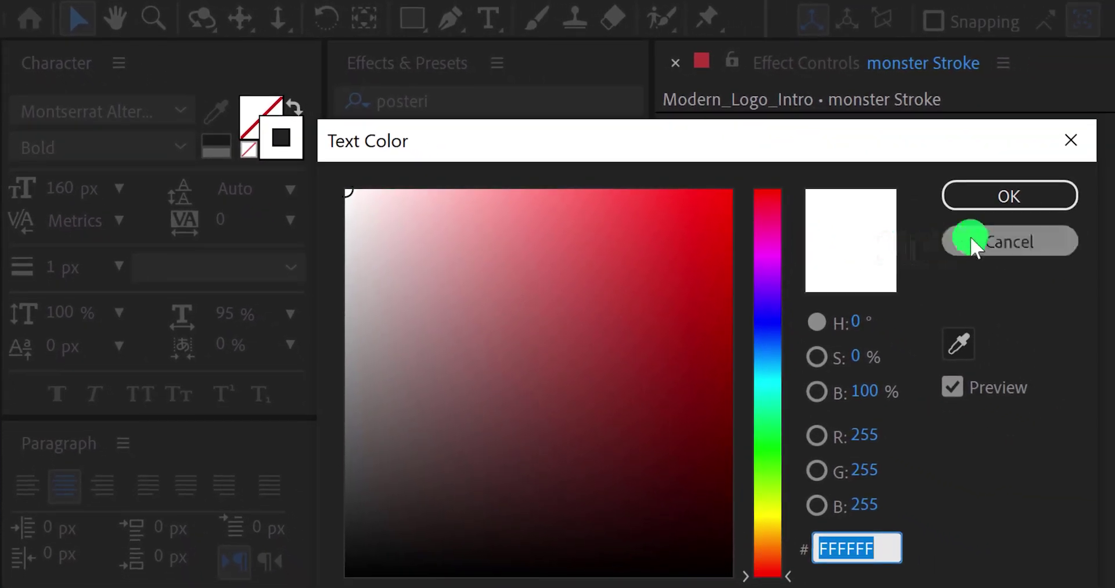
pyautogui.click(991, 203)
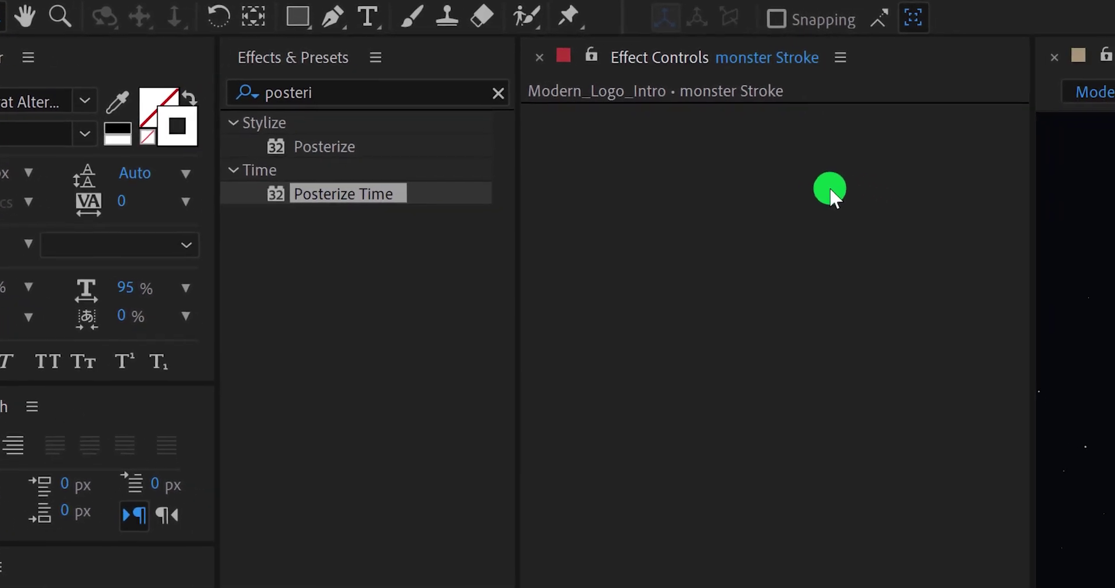
# Find the Echo effect and apply it to the monster Stroke layer.
pyautogui.click(361, 91)
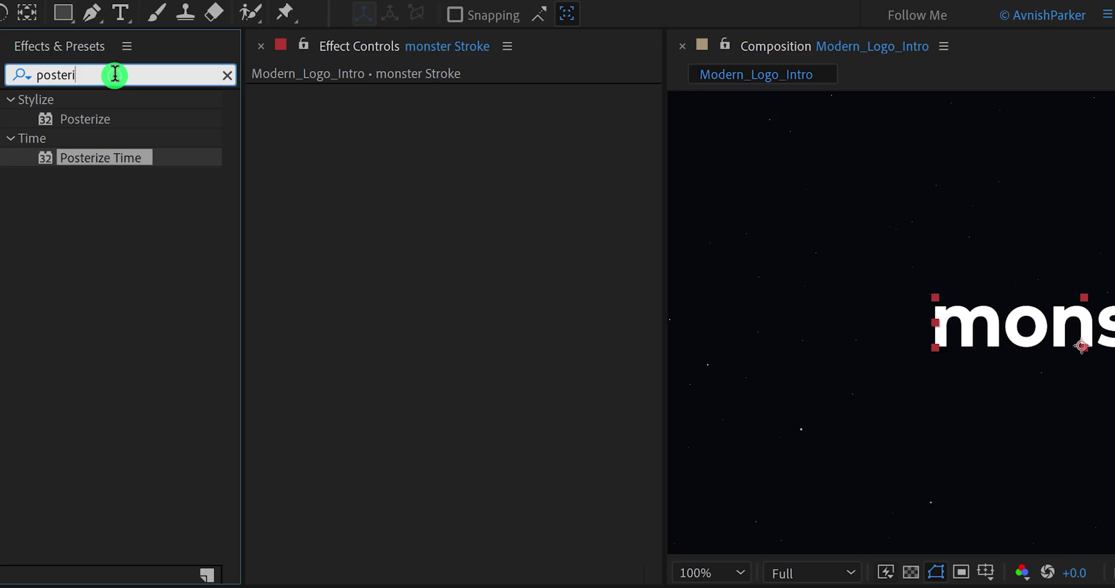
pyautogui.doubleClick(114, 74)
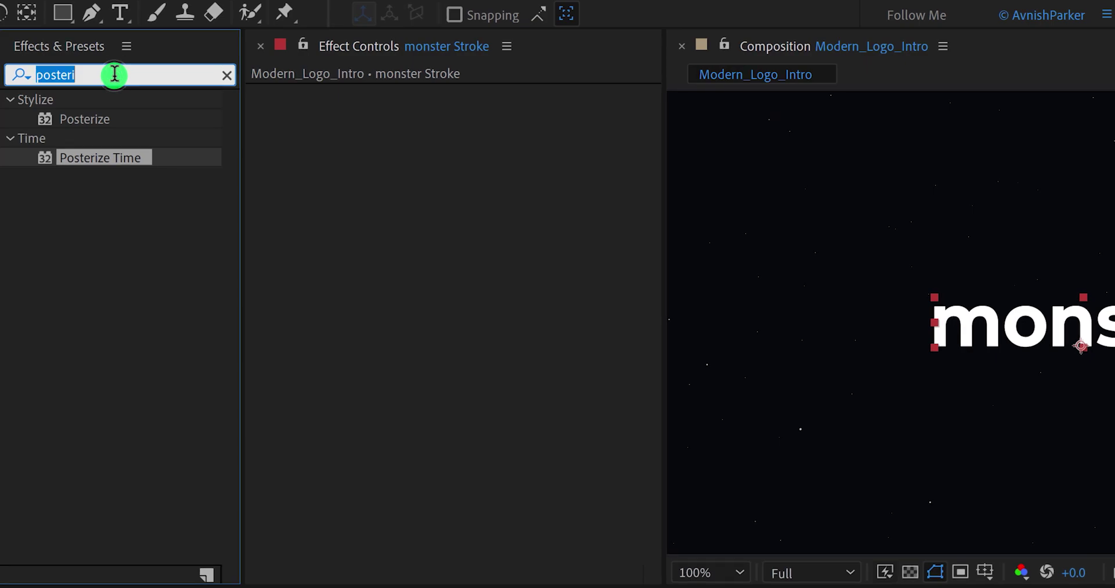
pyautogui.write('echo')
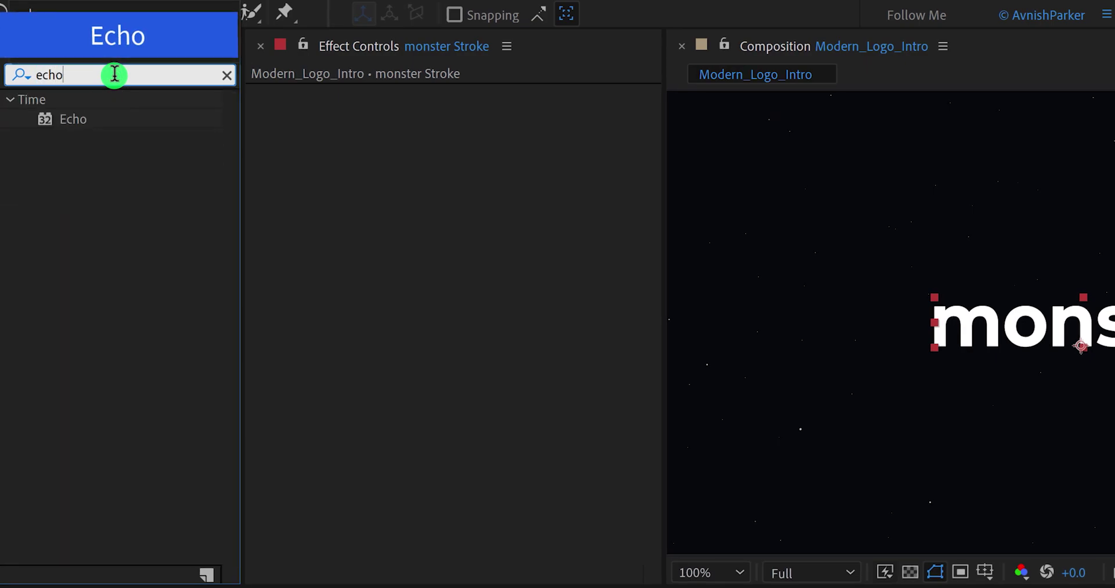
pyautogui.moveTo(72, 125); pyautogui.dragTo(331, 168)
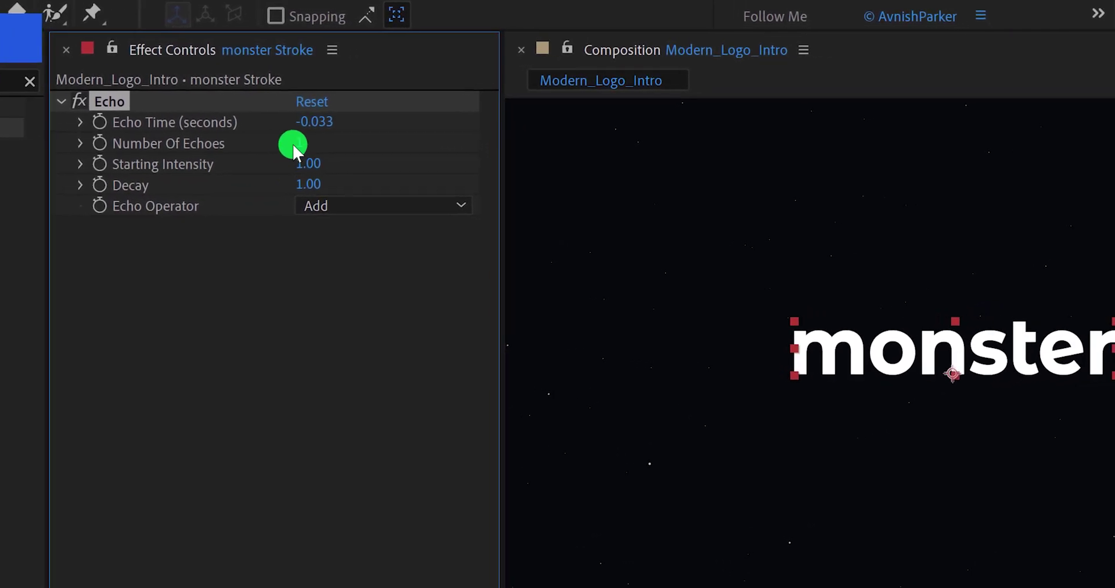
# Set Echo's Number Of Echoes to 10 and Decay to 0.70, and preview the trailing letters.
pyautogui.click(404, 136)
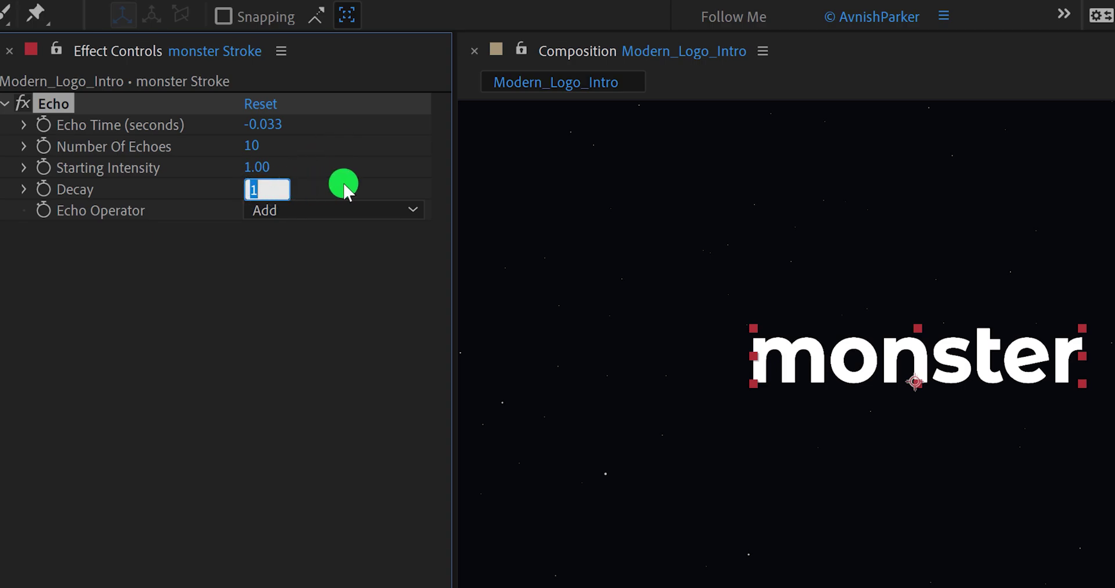
pyautogui.press('Return')
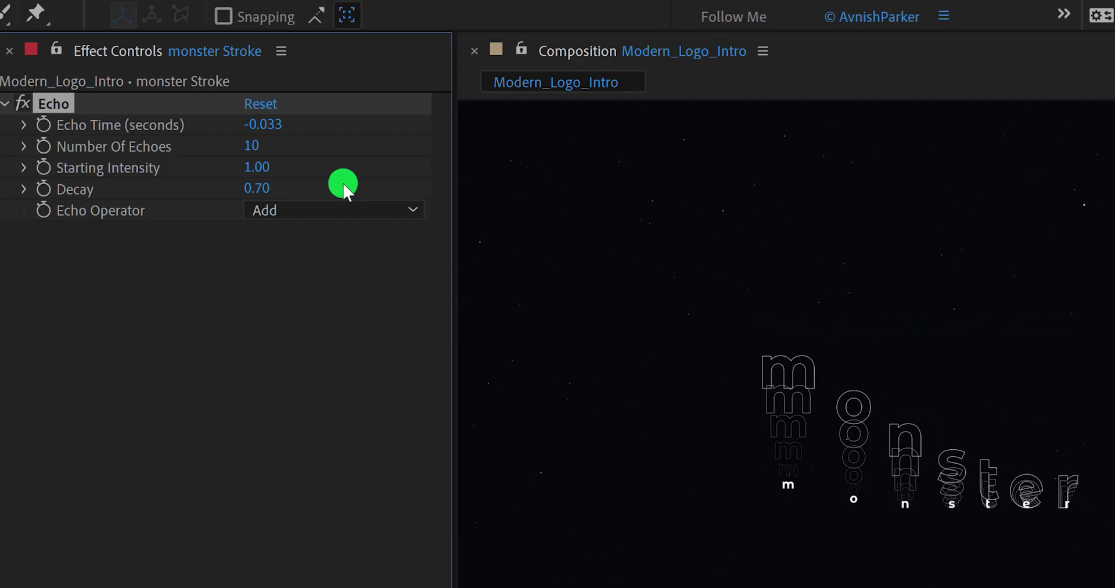
pyautogui.press('space')
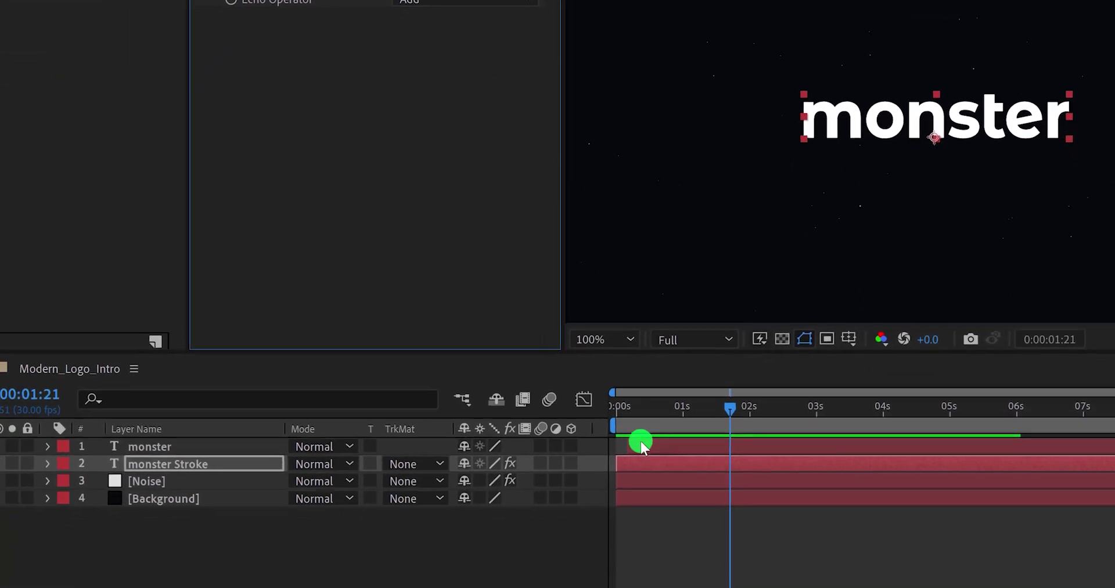
# Shift the monster Stroke layer a few frames later in the timeline and preview the offset.
pyautogui.click(651, 412)
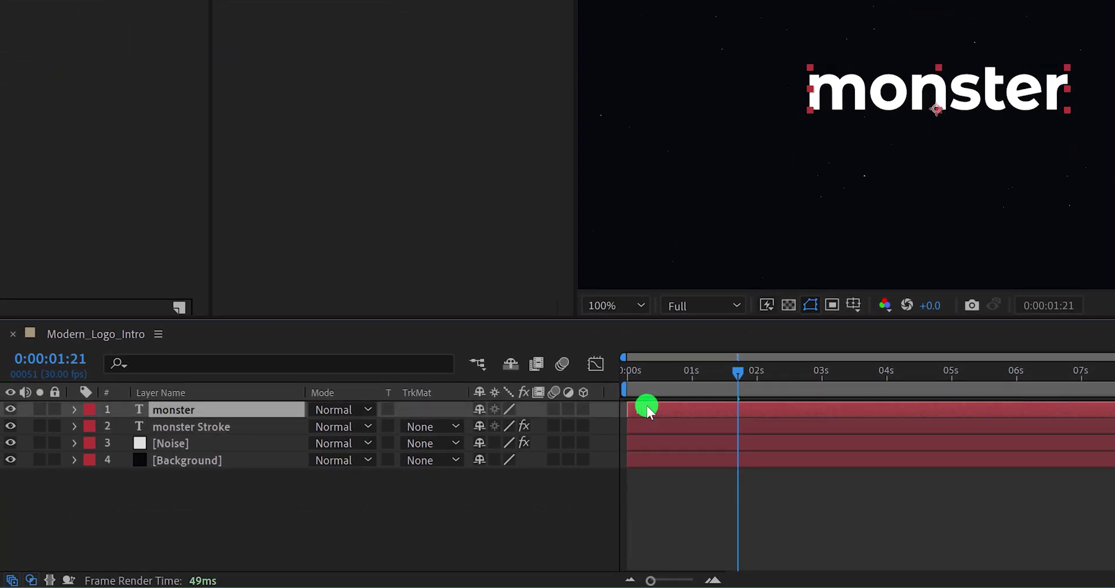
pyautogui.click(645, 423)
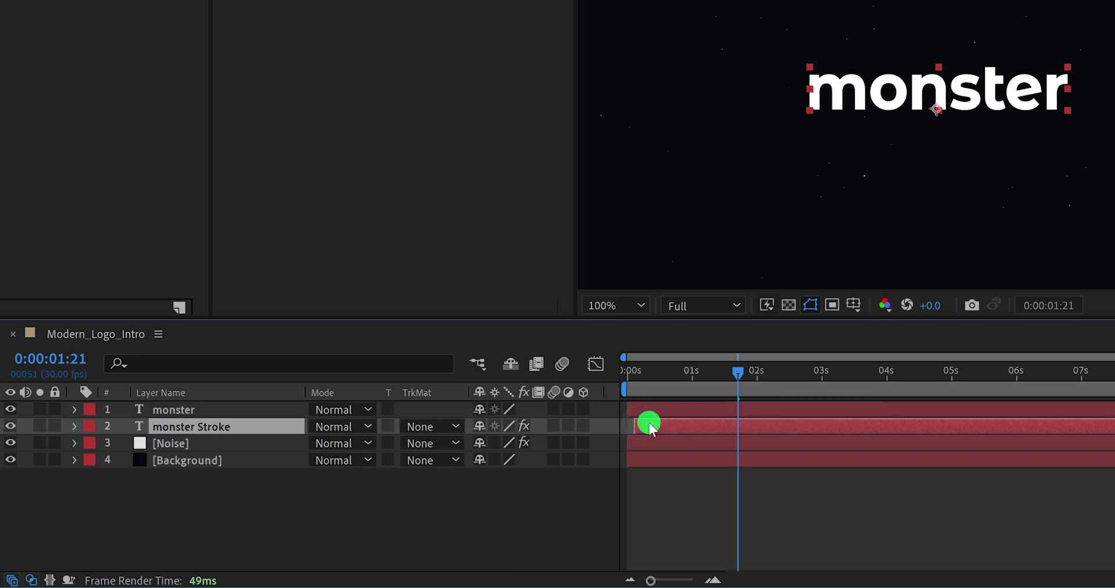
pyautogui.press('space')
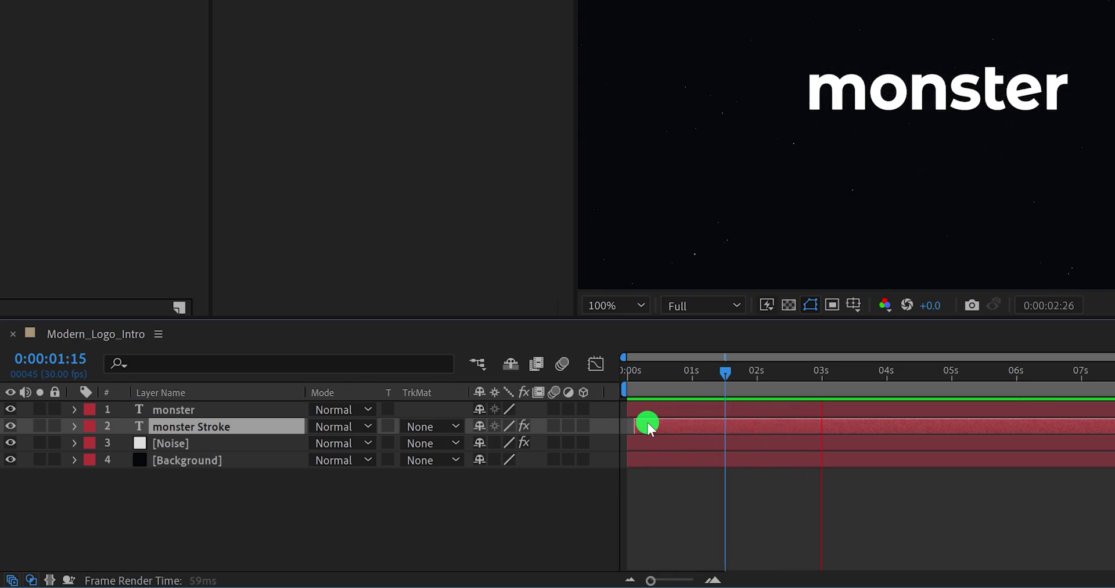
pyautogui.press('space')
# Add a new adjustment layer above the text layers and name it "Glitch".
pyautogui.click(437, 516)
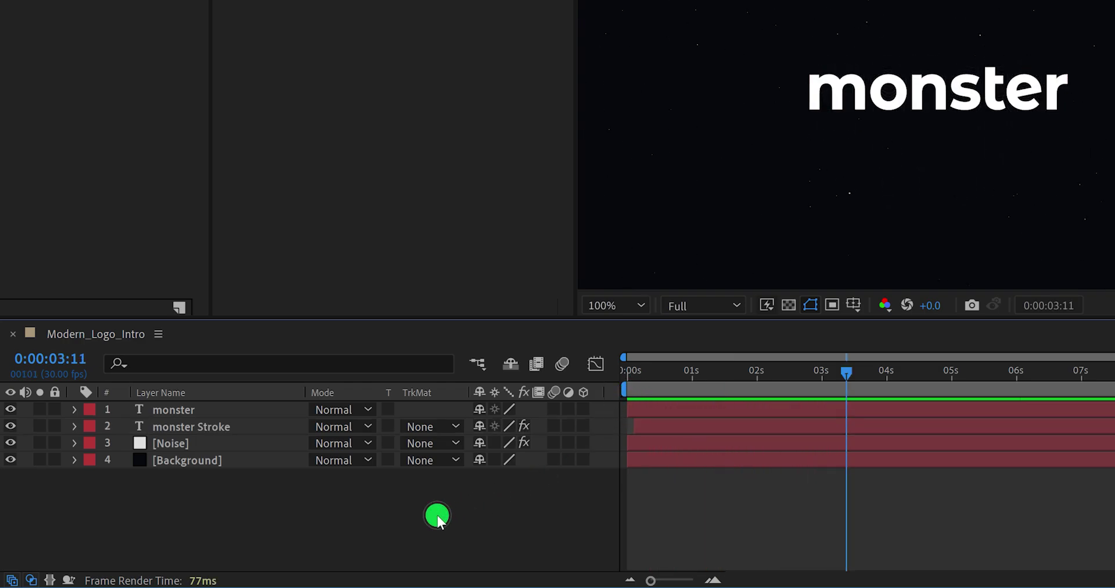
pyautogui.rightClick(405, 522)
pyautogui.moveTo(546, 334)
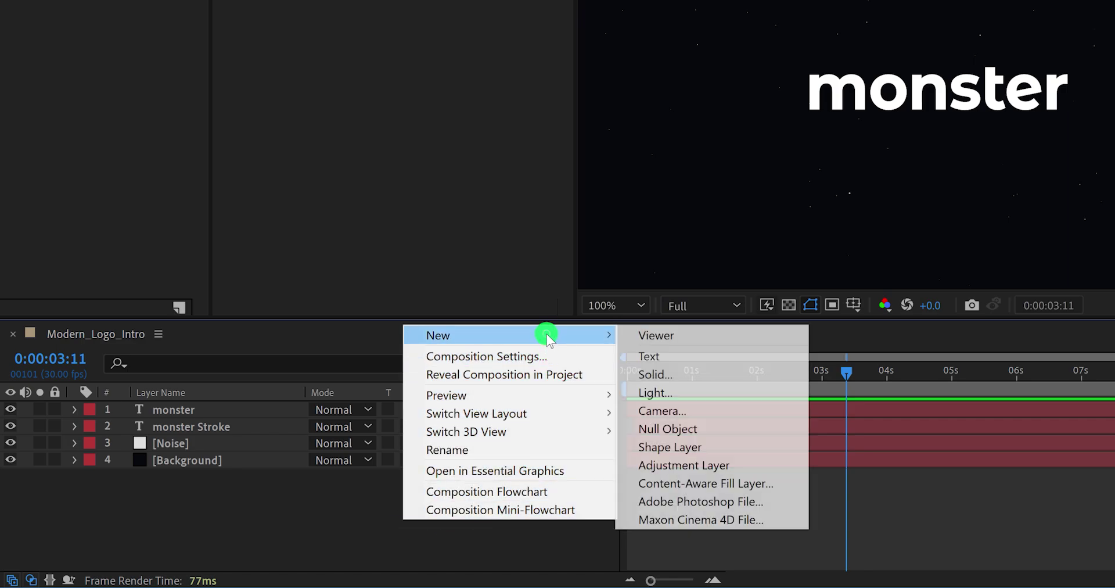
pyautogui.click(723, 464)
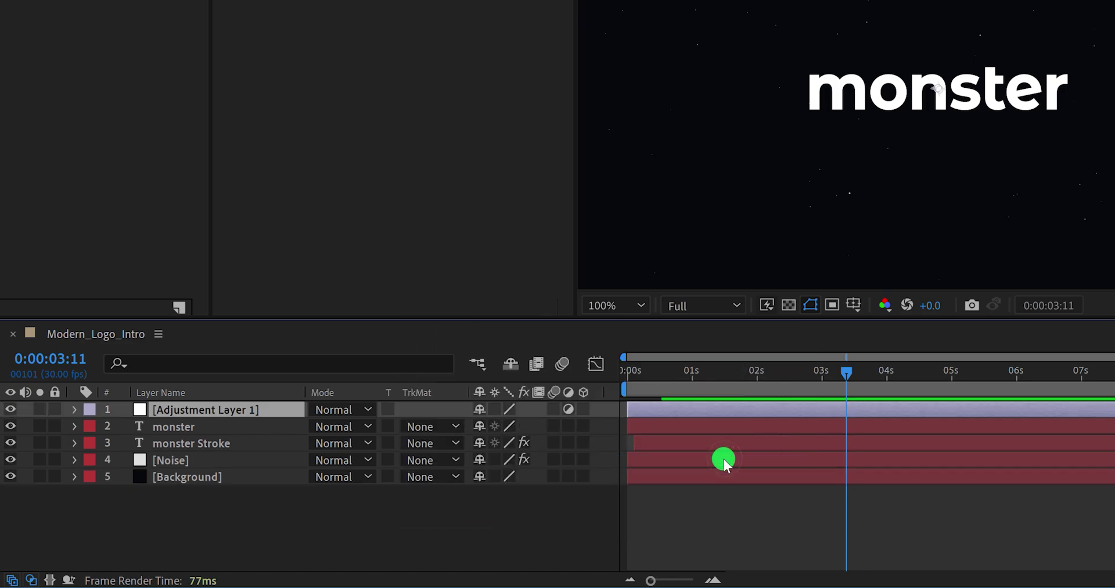
pyautogui.press('Return')
pyautogui.write('Glitch')
pyautogui.press('Return')
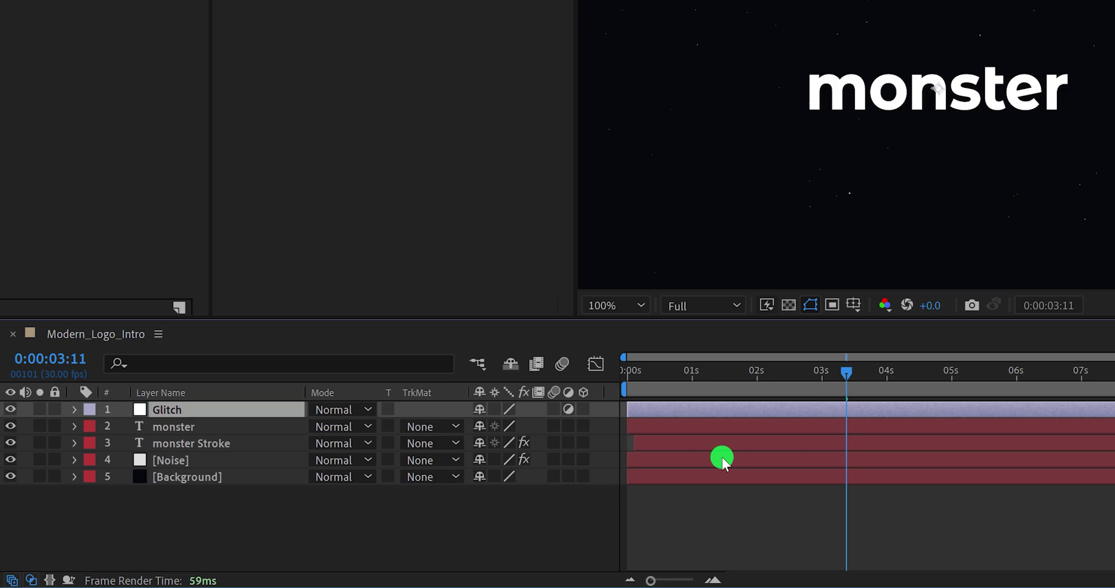
# Split the Glitch layer at 0:00:00:09, delete the second part, and move the short piece to start at about 0.4 seconds.
pyautogui.moveTo(668, 374); pyautogui.dragTo(646, 378)
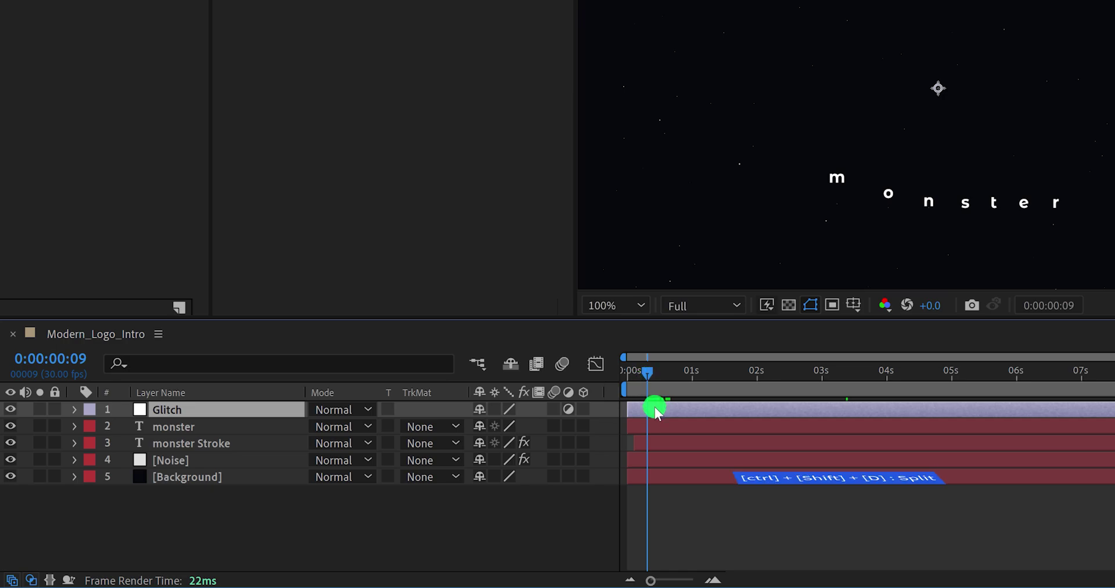
pyautogui.hotkey('ctrl', 'shift', 'd')
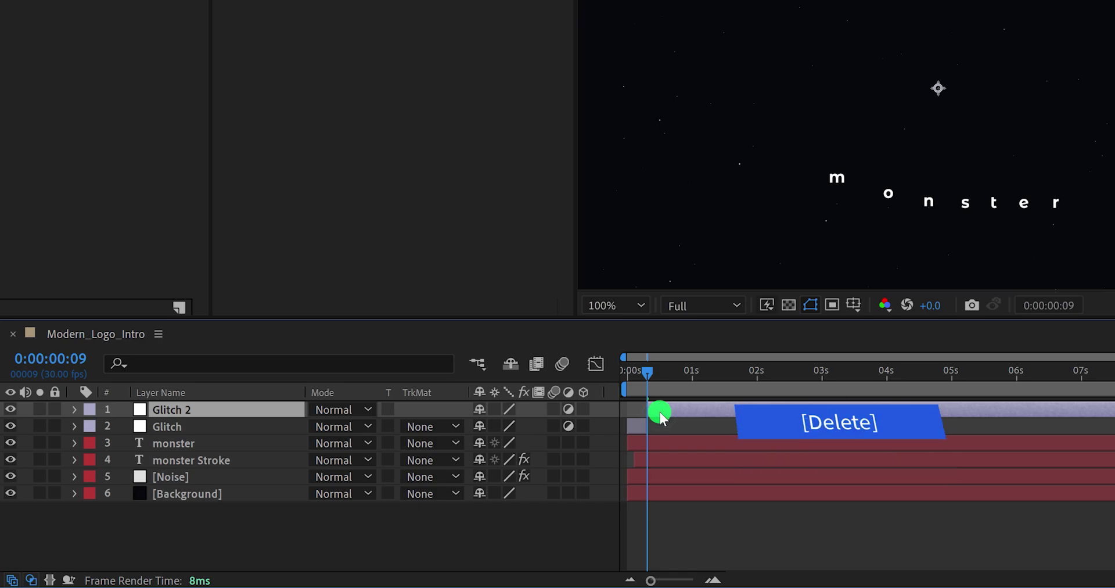
pyautogui.press('Delete')
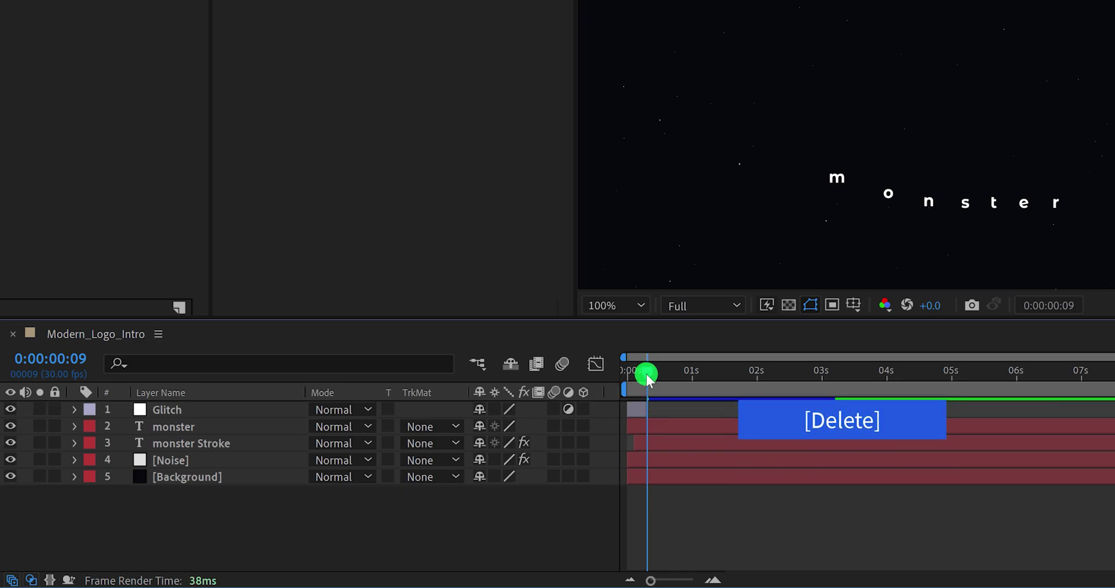
pyautogui.moveTo(647, 373); pyautogui.dragTo(640, 378)
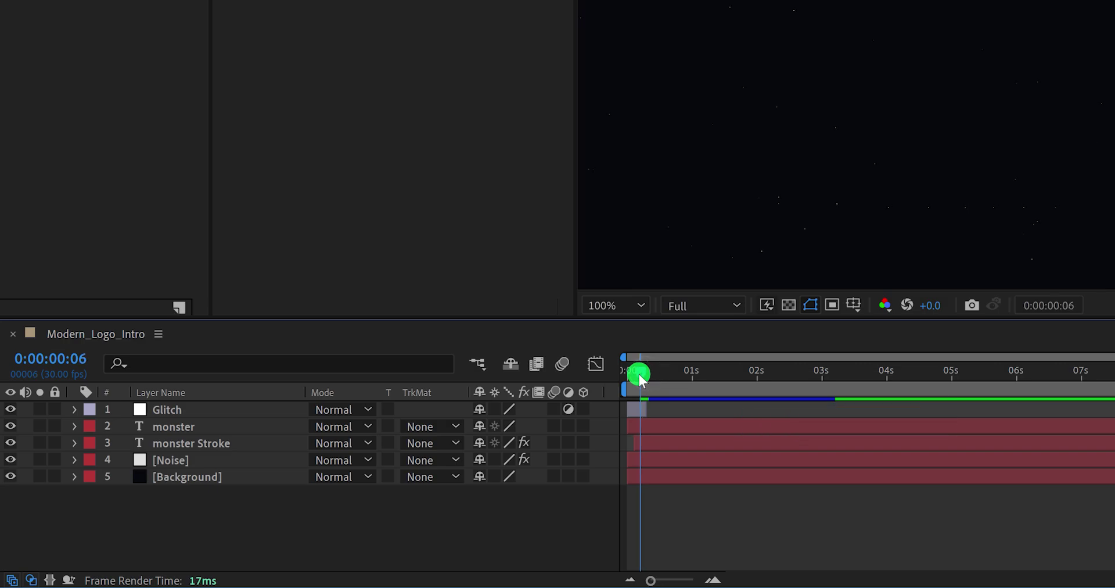
pyautogui.click(638, 411)
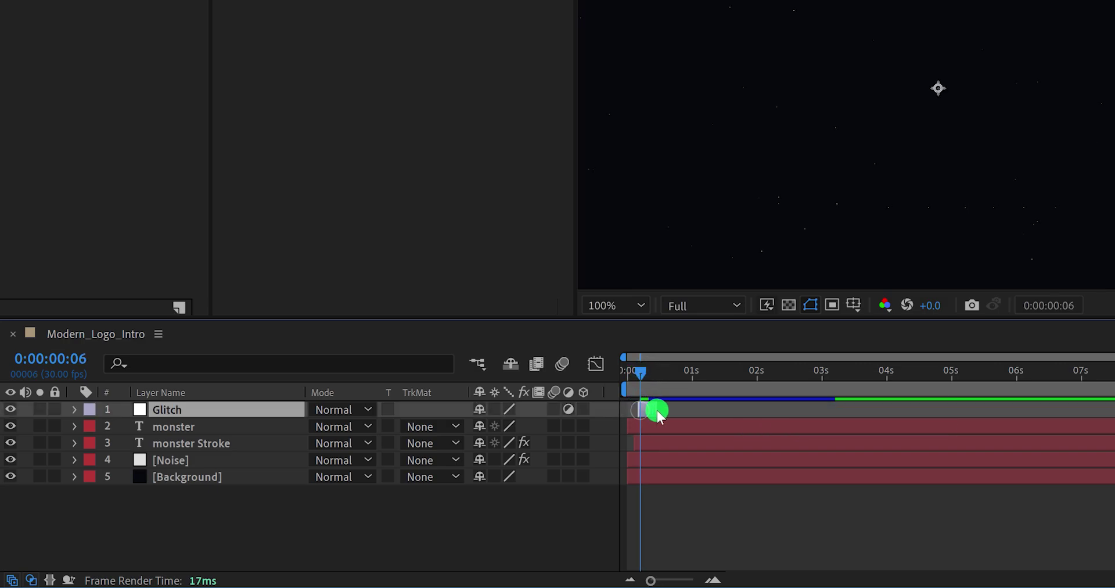
pyautogui.moveTo(658, 412); pyautogui.dragTo(664, 384)
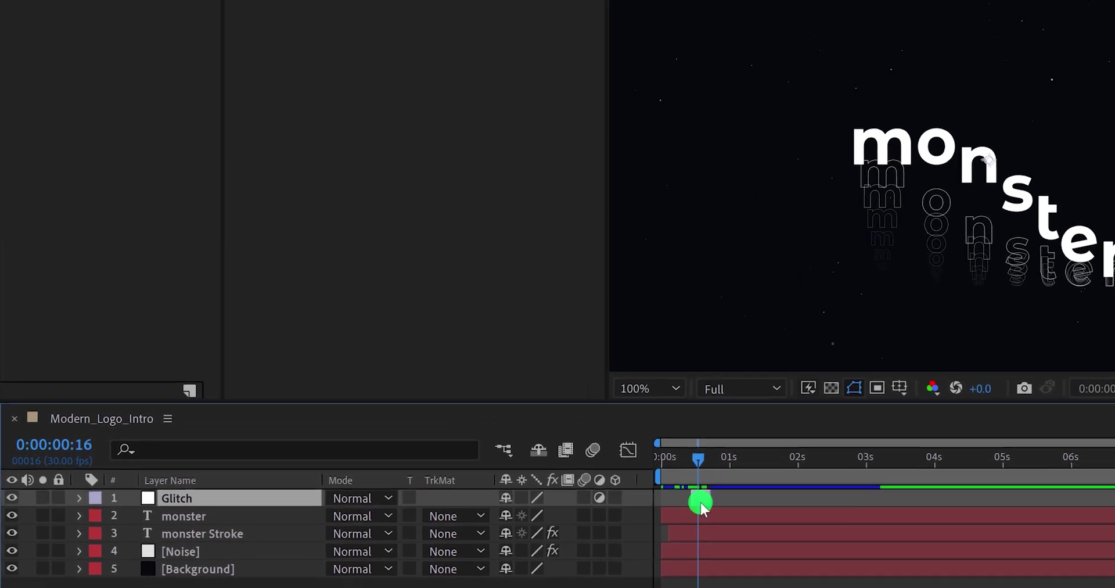
# Find the Invert effect, apply it to the Glitch layer, and preview the inverted flash.
pyautogui.click(99, 21)
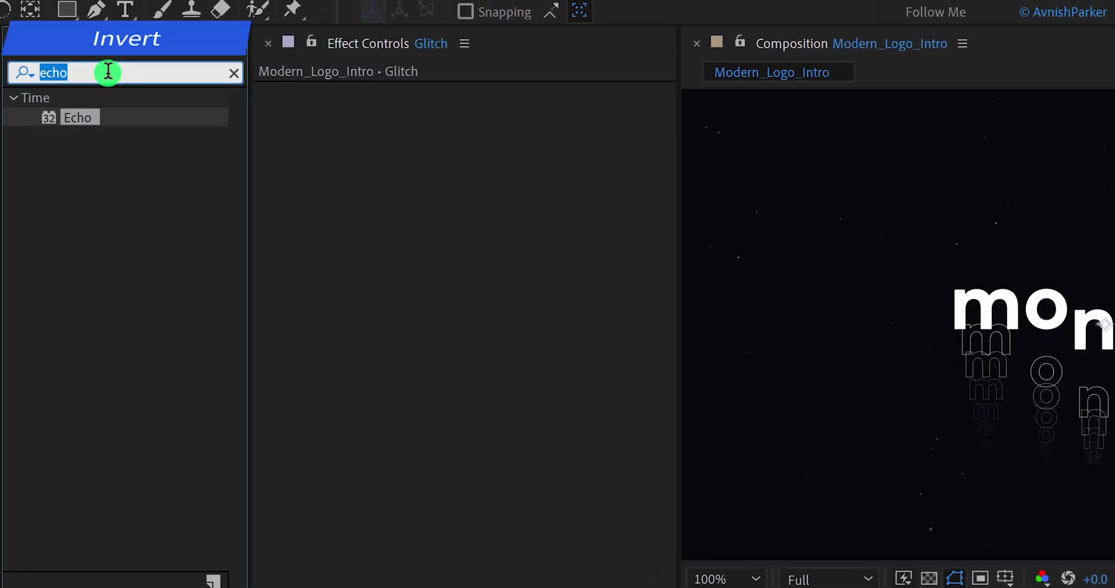
pyautogui.write('invert')
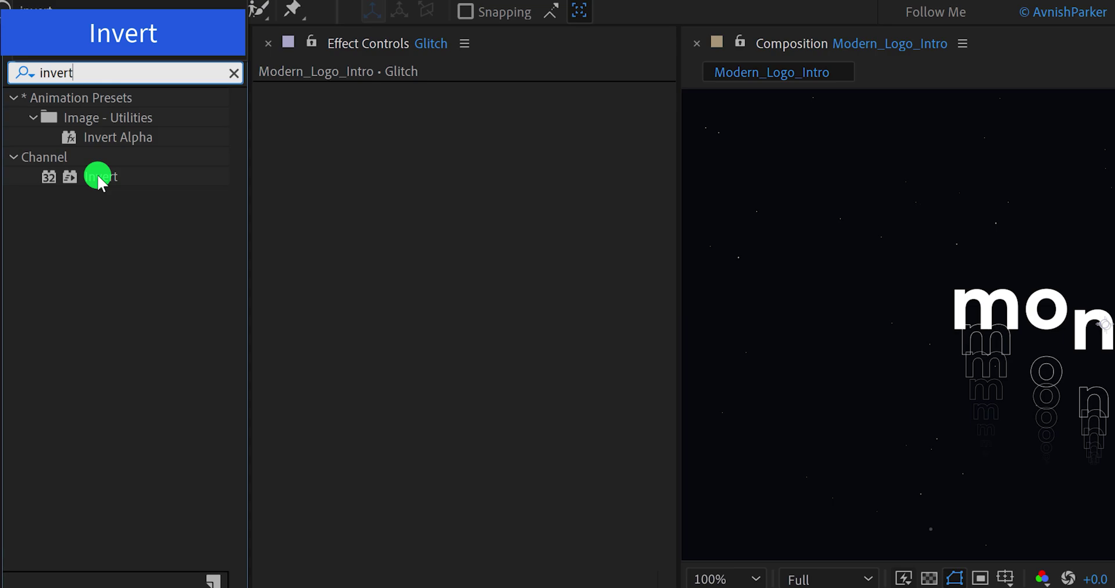
pyautogui.moveTo(99, 176); pyautogui.dragTo(361, 192)
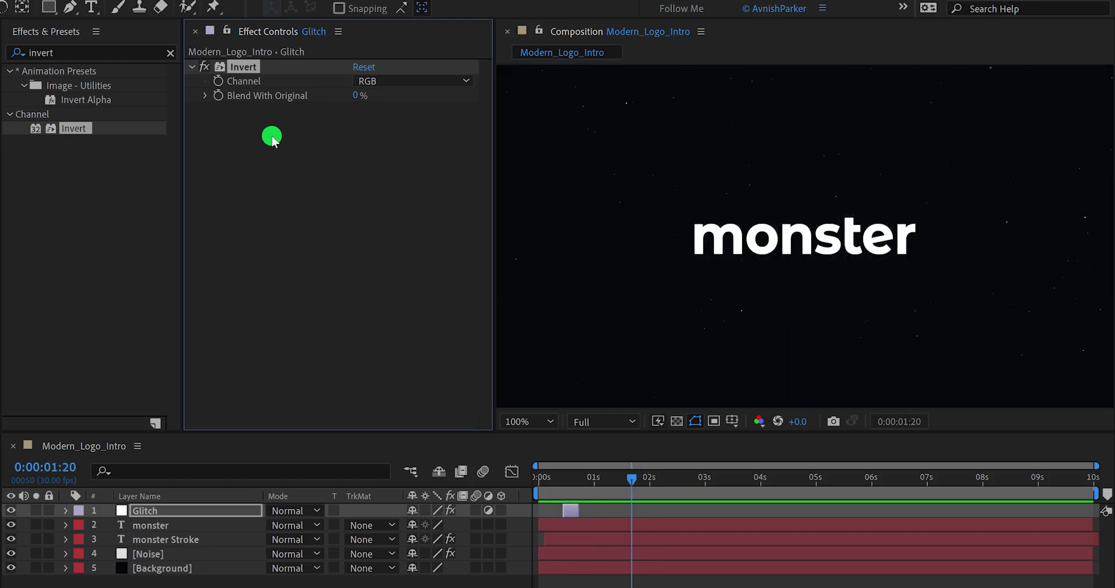
pyautogui.click(636, 475)
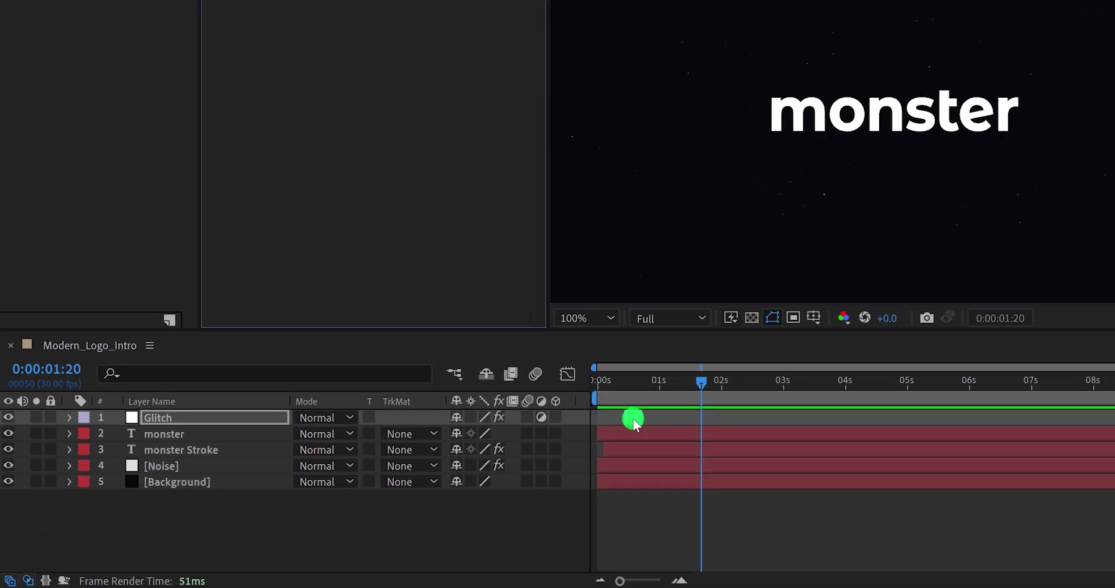
# Duplicate the Glitch layer and move the copy to start at about 1 second, with the playhead at 0:00:01:05.
pyautogui.click(633, 418)
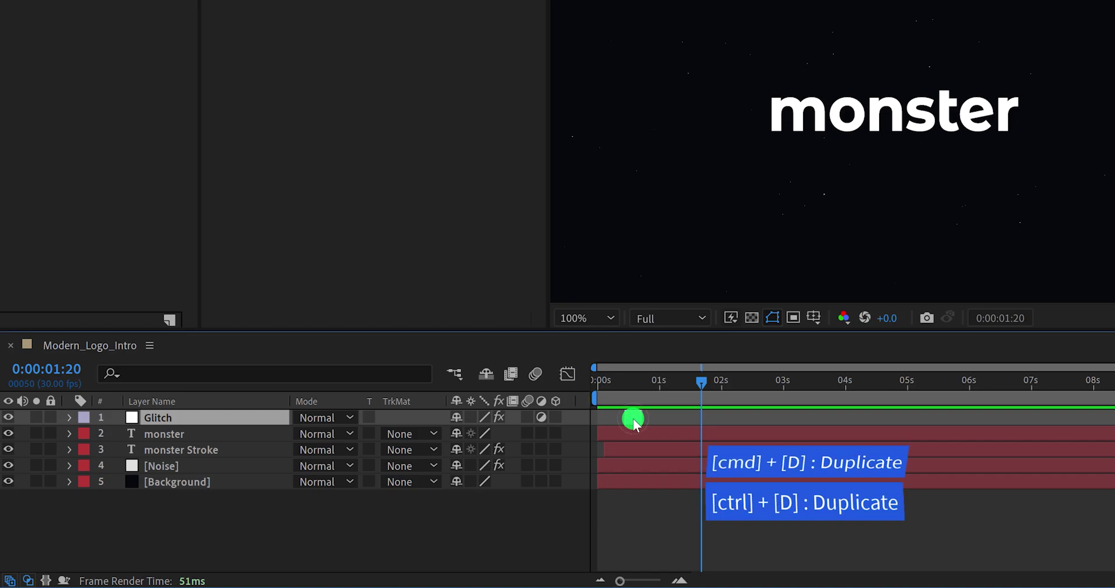
pyautogui.hotkey('ctrl', 'd')
pyautogui.moveTo(636, 420); pyautogui.dragTo(662, 419)
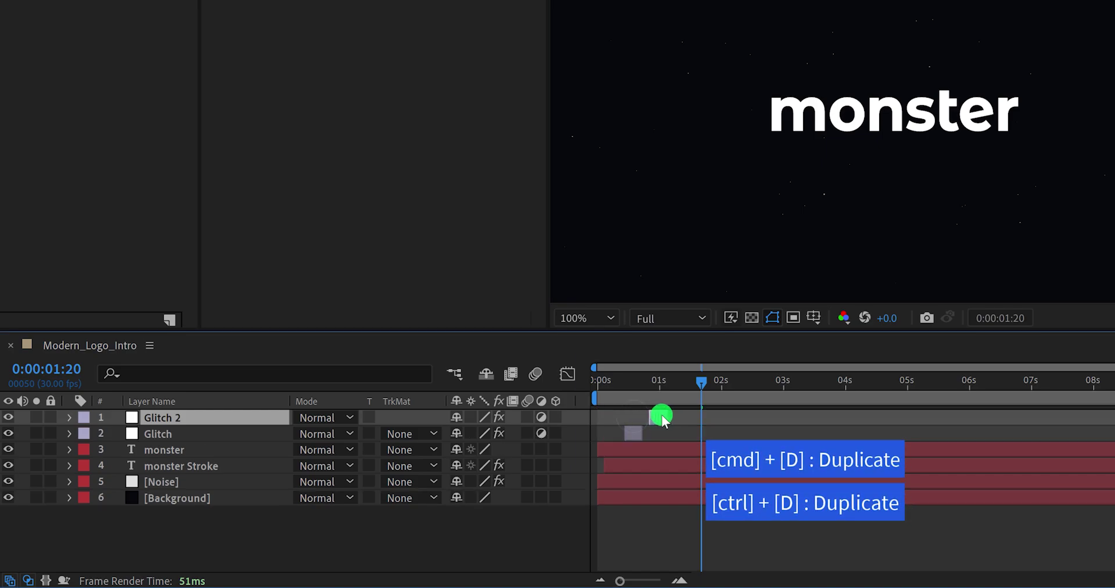
pyautogui.click(671, 382)
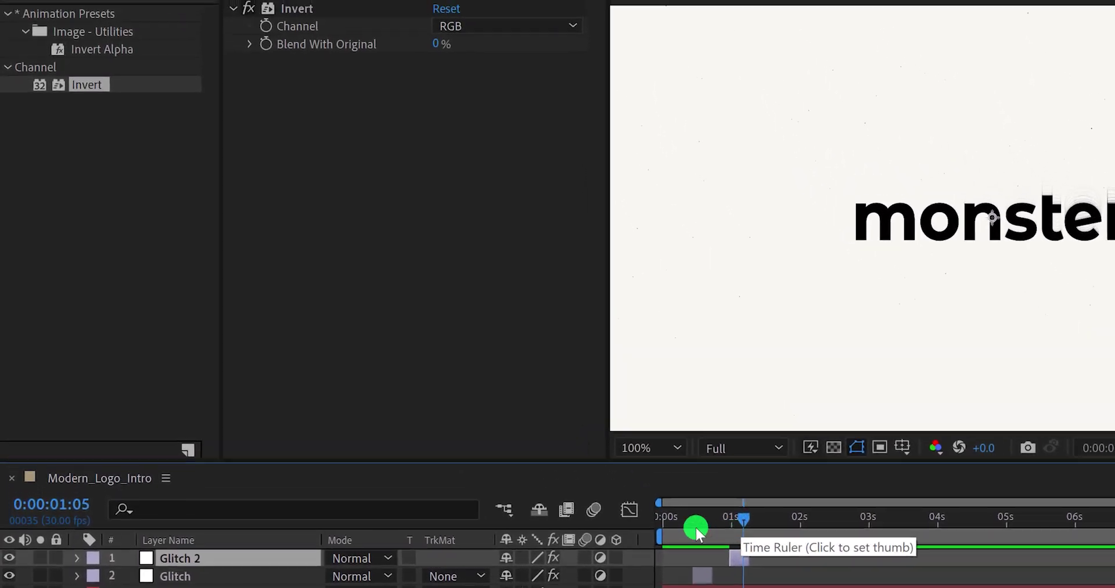
# Remove the Invert effect from the Glitch 2 layer and apply the CC HexTile effect instead.
pyautogui.click(332, 76)
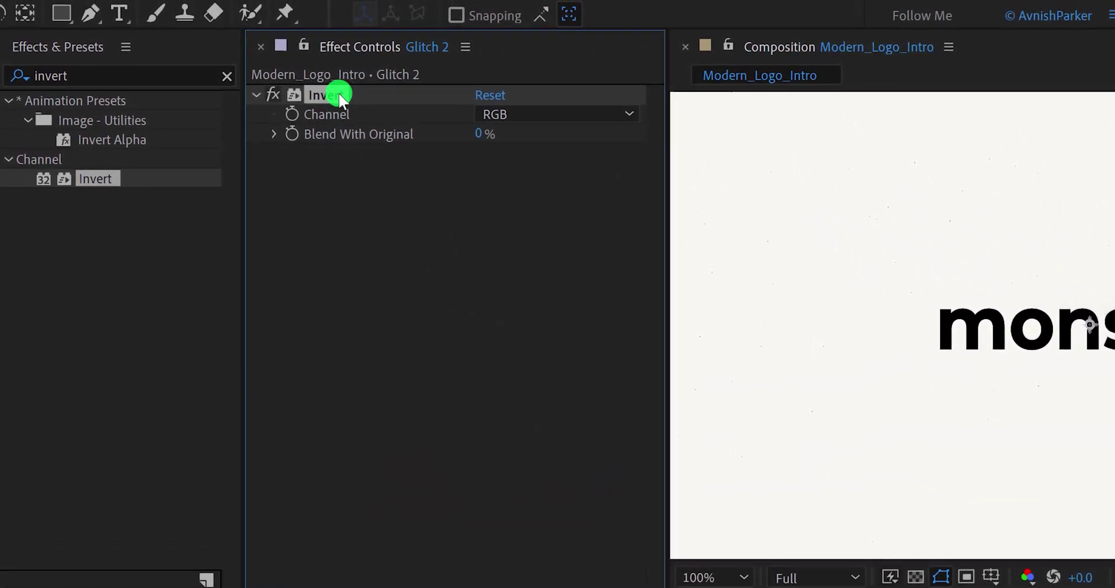
pyautogui.press('Delete')
pyautogui.click(157, 76)
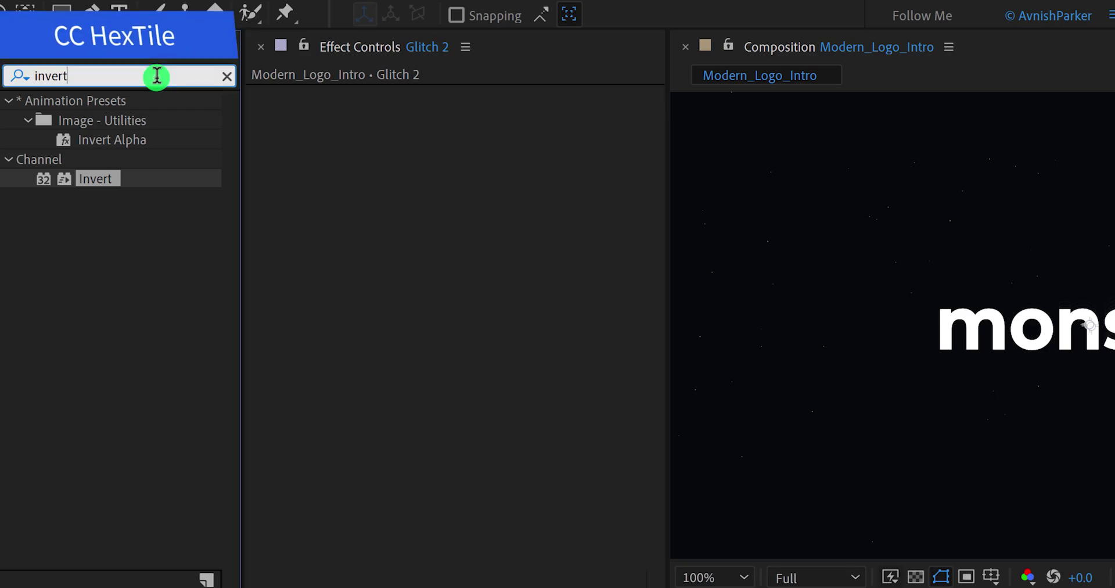
pyautogui.hotkey('ctrl', 'a')
pyautogui.write('til')
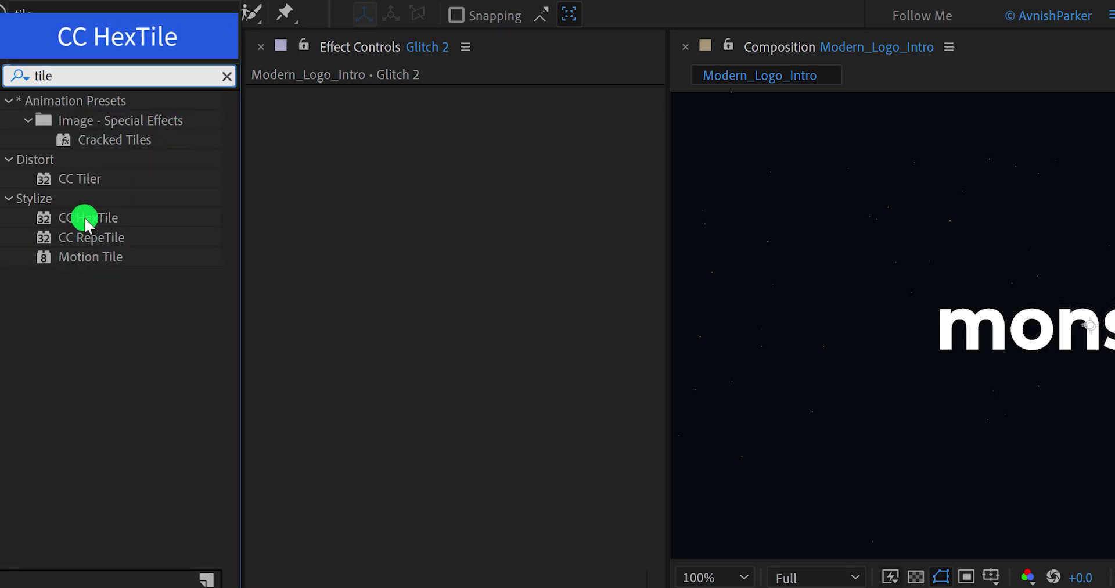
pyautogui.moveTo(81, 218); pyautogui.dragTo(399, 225)
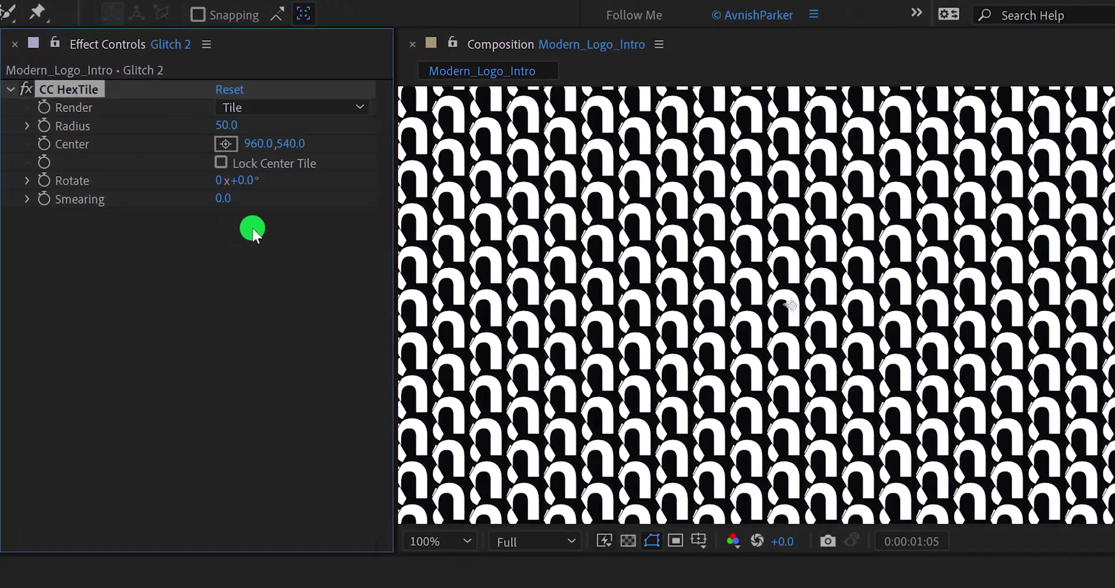
# Lock the center tile of CC HexTile and set its Radius to 137.
pyautogui.click(221, 162)
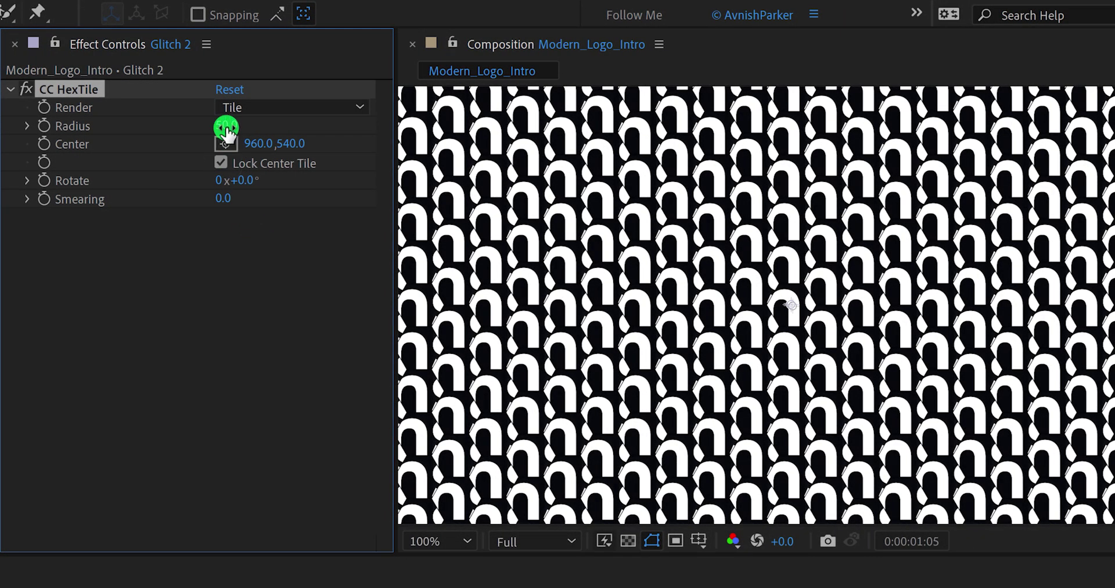
pyautogui.moveTo(246, 124); pyautogui.dragTo(325, 133)
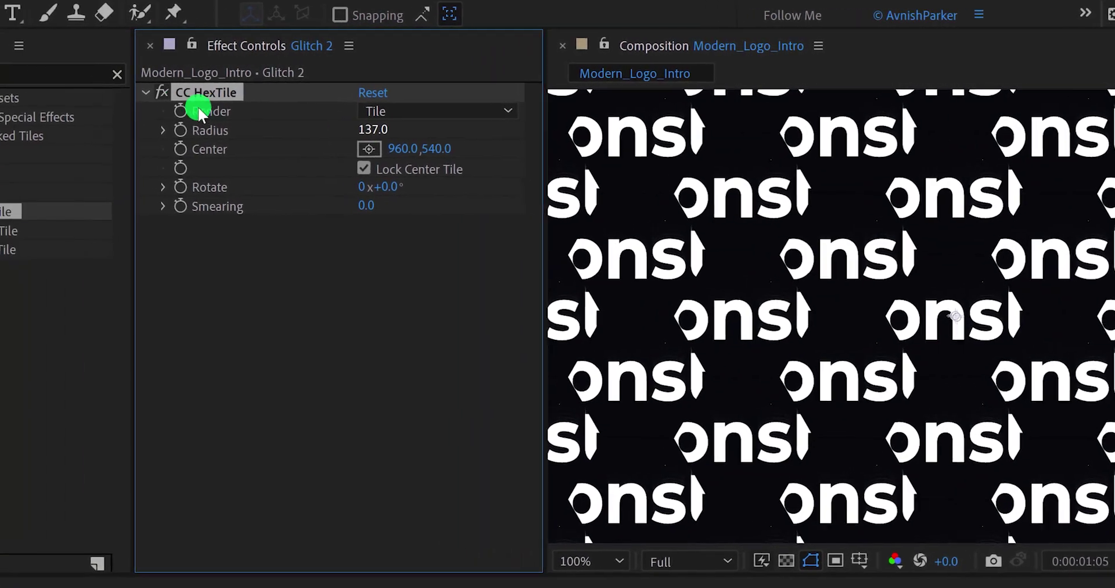
# Find the Transform effect, add it above CC HexTile on Glitch 2, and set its Scale to 45.
pyautogui.doubleClick(70, 71)
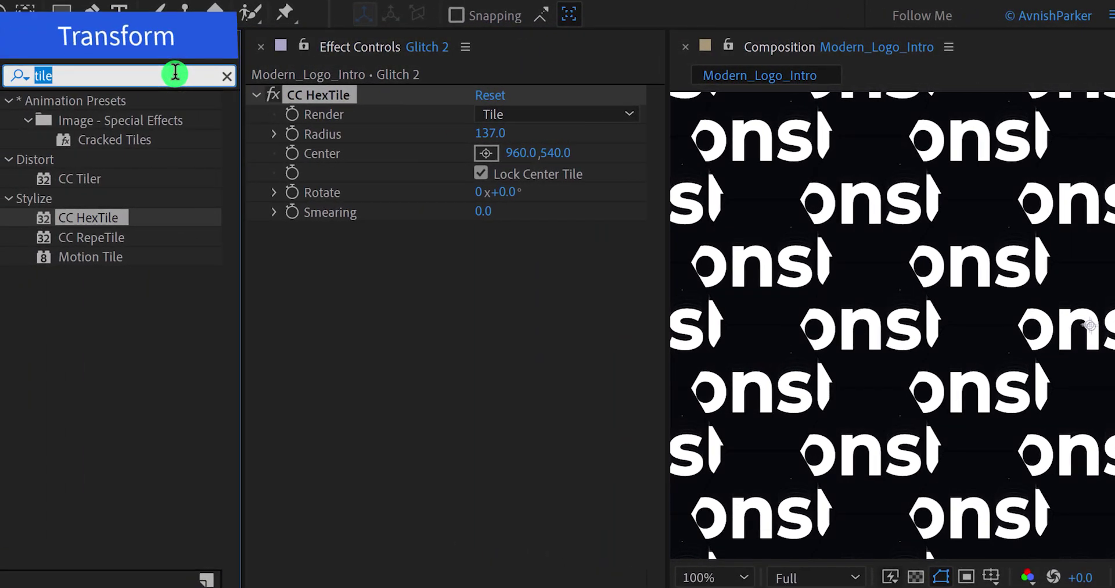
pyautogui.write('trans')
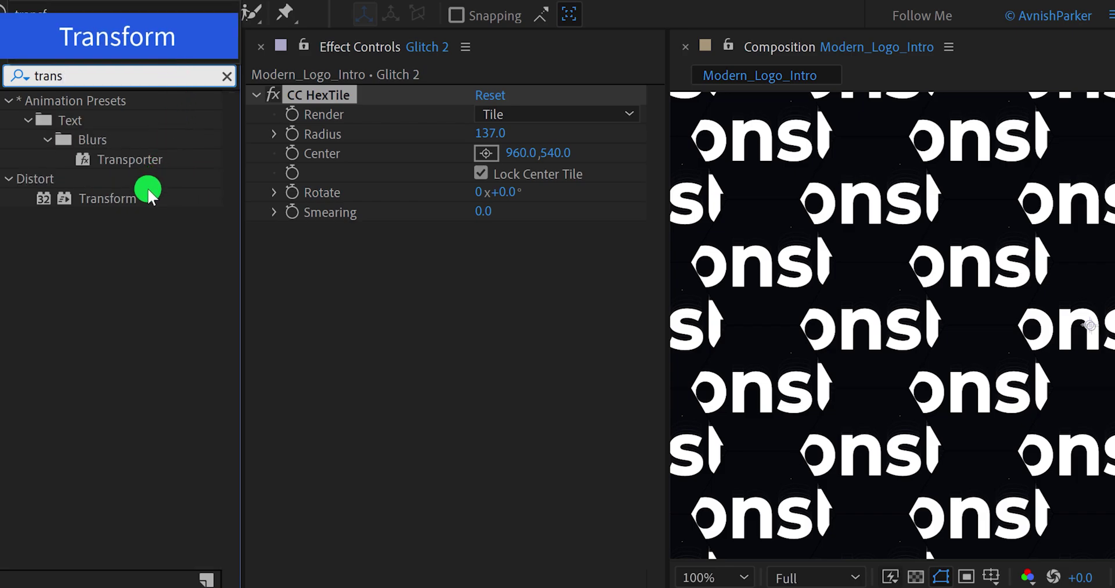
pyautogui.moveTo(107, 199); pyautogui.dragTo(329, 91)
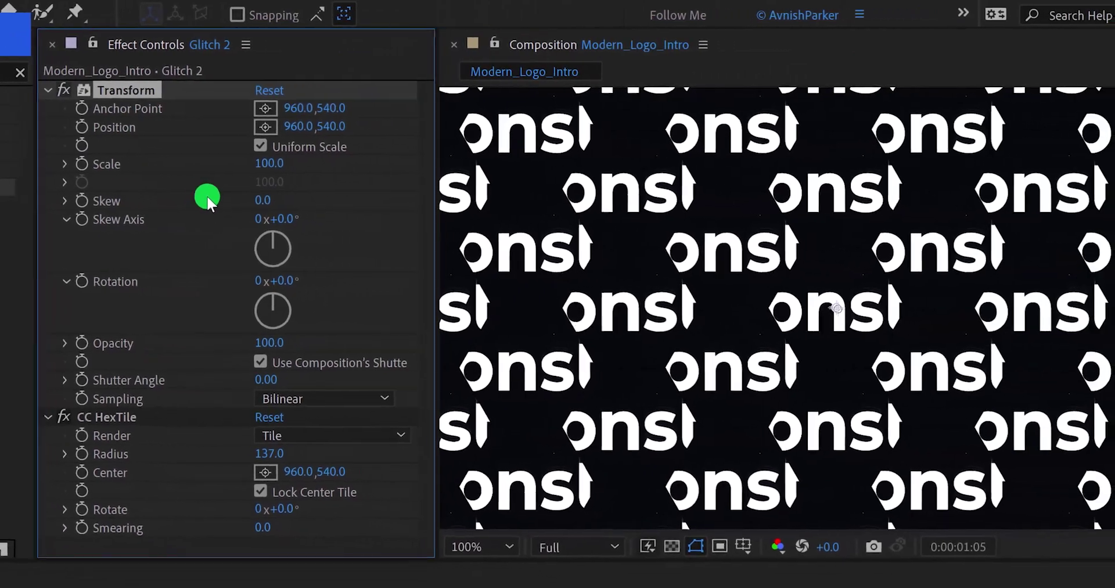
pyautogui.moveTo(225, 162); pyautogui.dragTo(192, 182)
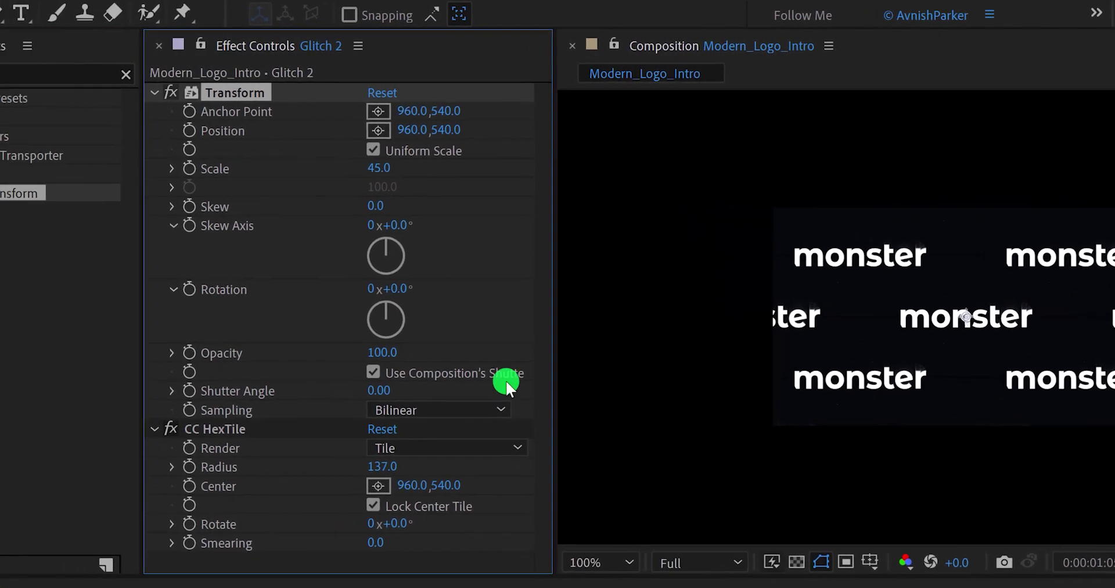
# Find the CC Composite effect and place it between Transform and CC HexTile on Glitch 2.
pyautogui.click(85, 70)
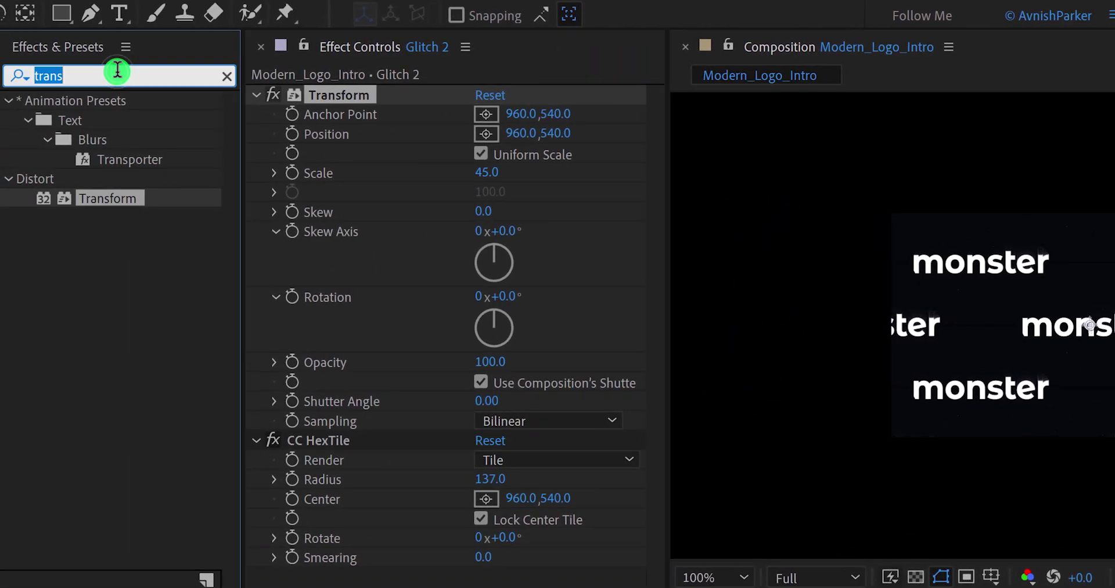
pyautogui.write('compo')
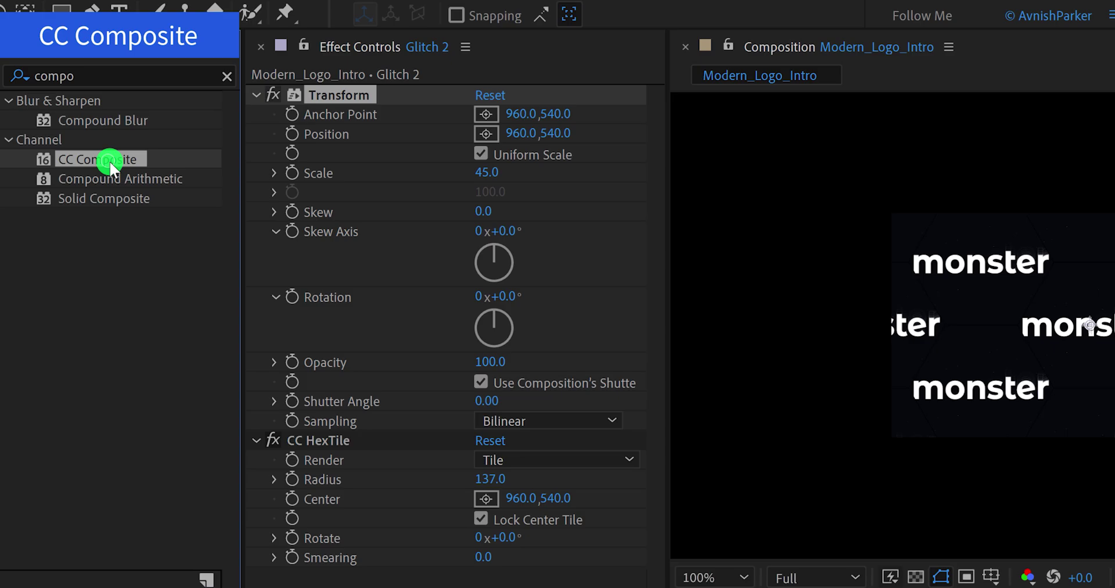
pyautogui.moveTo(110, 167); pyautogui.dragTo(365, 417)
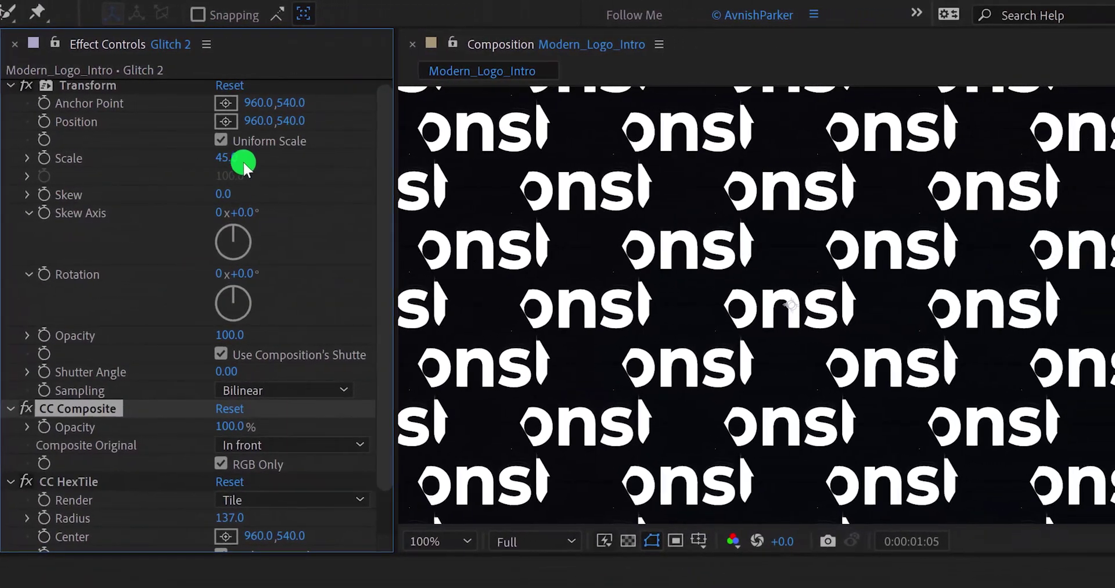
# Set the CC HexTile Radius to 180 and preview the animation.
pyautogui.scroll(-2, 196, 167)
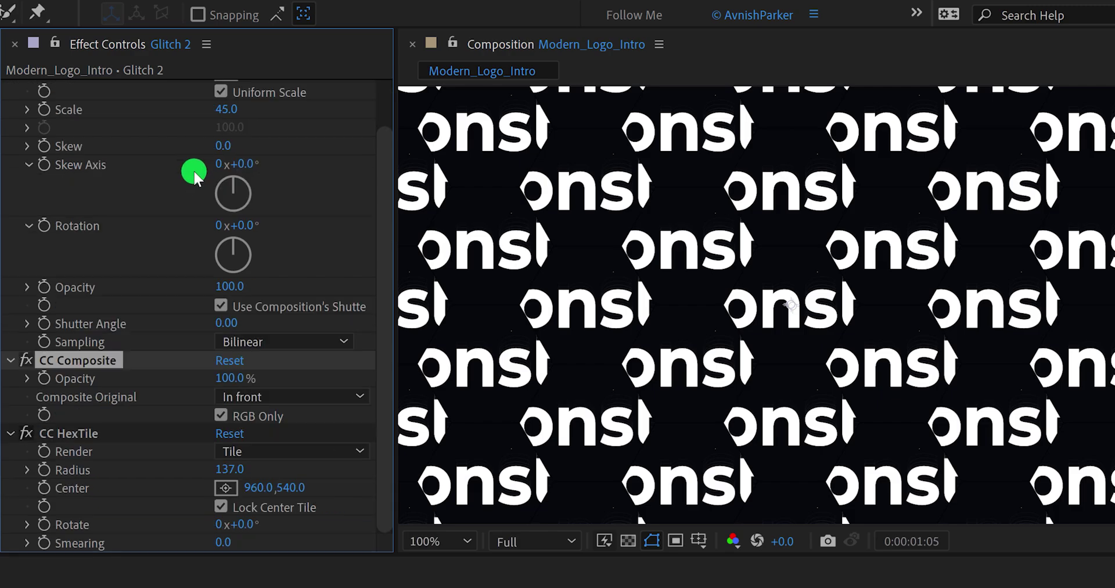
pyautogui.click(238, 469)
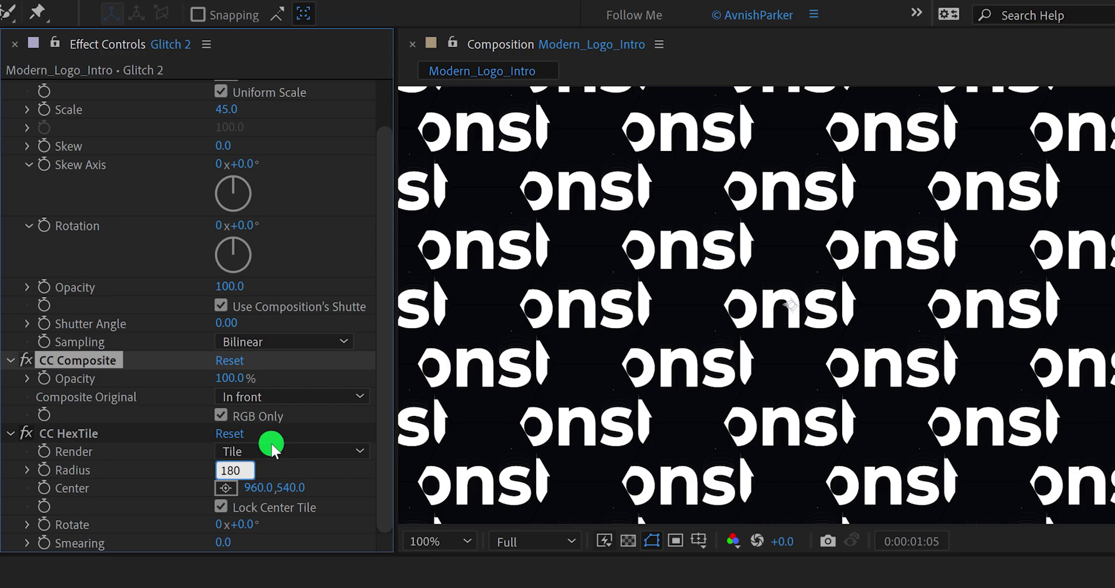
pyautogui.write('180')
pyautogui.click(270, 442)
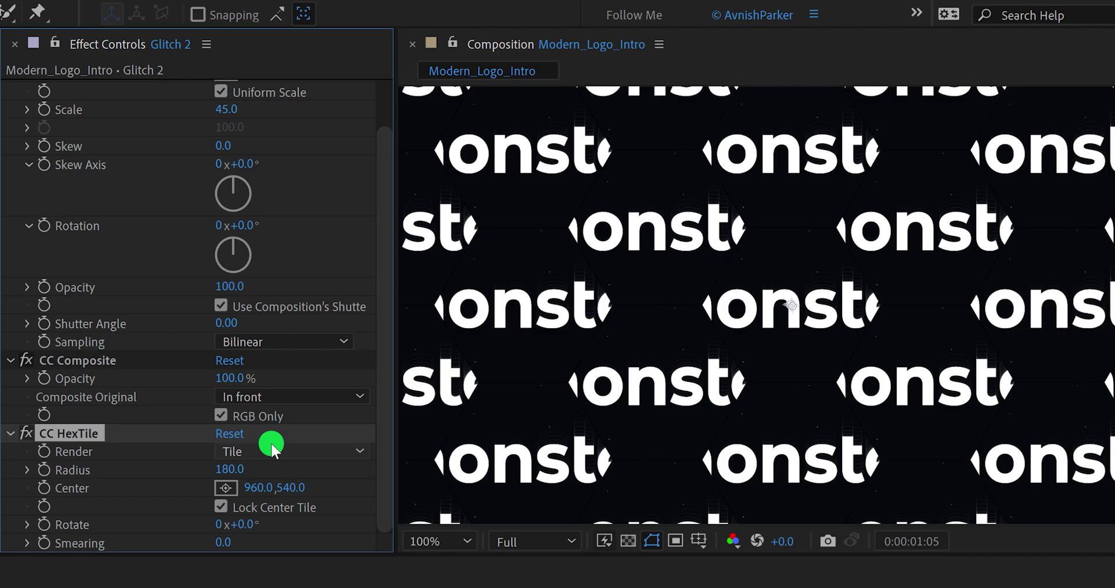
pyautogui.scroll(3, 116, 414)
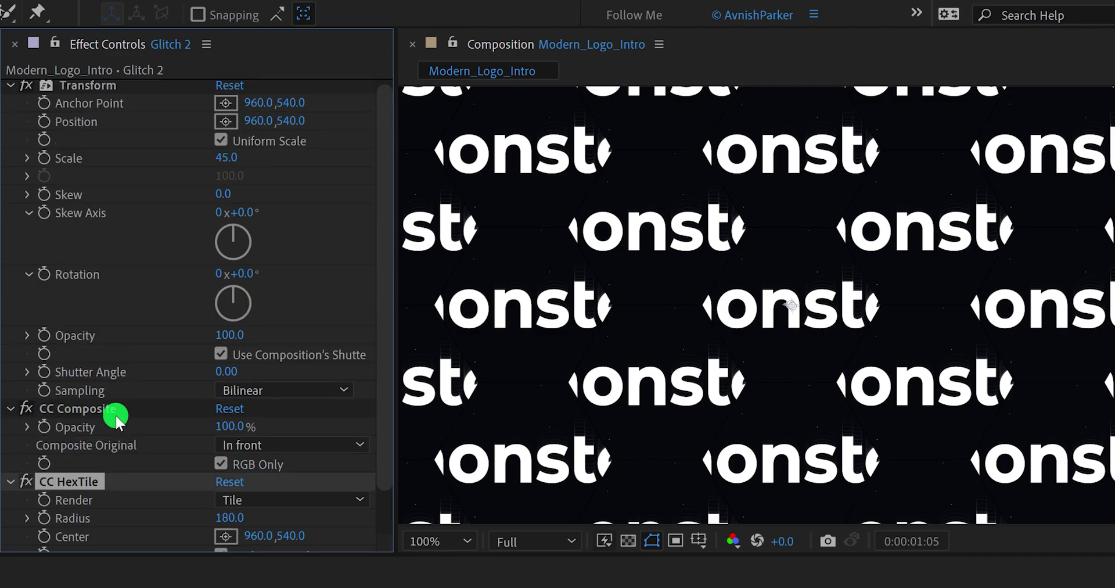
pyautogui.press('space')
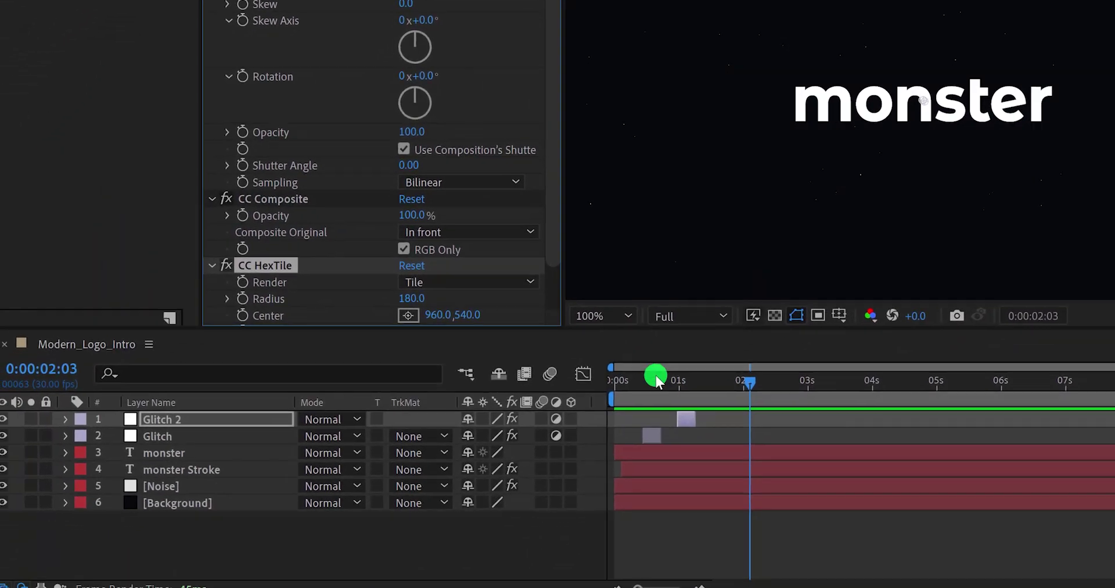
# Move Glitch 2 to start at about 1.5 seconds and Glitch at about 0.7 seconds, and preview the timing.
pyautogui.click(634, 468)
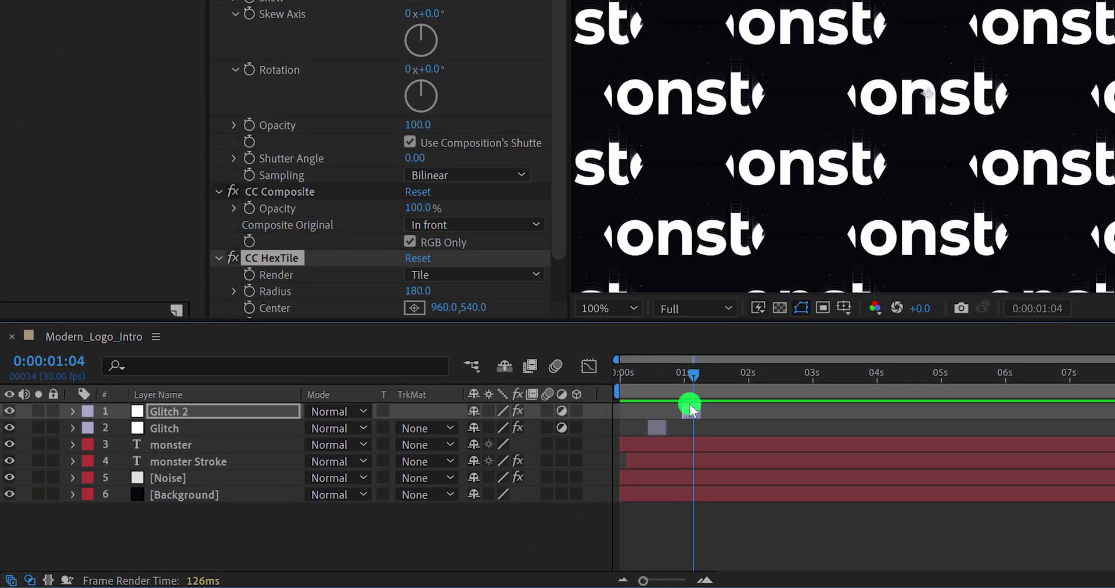
pyautogui.moveTo(692, 410); pyautogui.dragTo(674, 435)
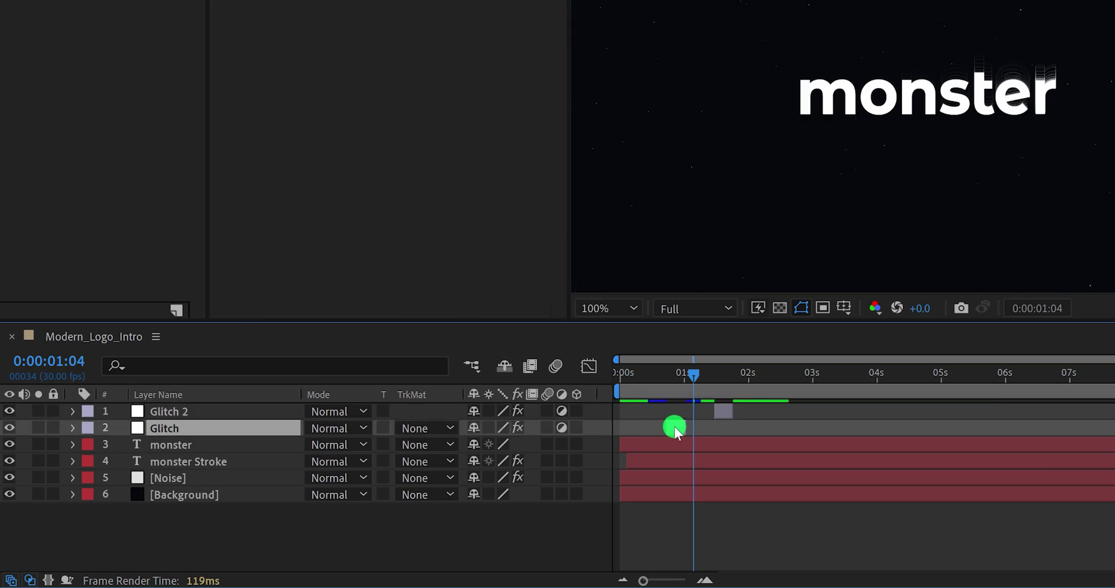
pyautogui.press('space')
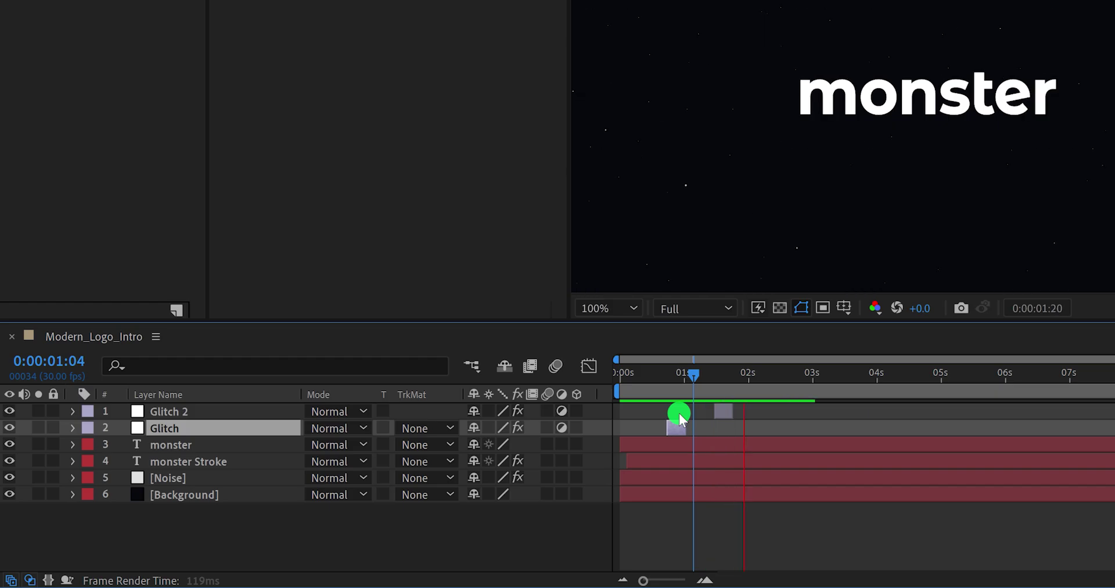
# Duplicate the Glitch 2 layer and move the copy to start at about 1.9 seconds, with the playhead at 0:00:02:01.
pyautogui.moveTo(746, 374); pyautogui.dragTo(751, 377)
pyautogui.click(722, 413)
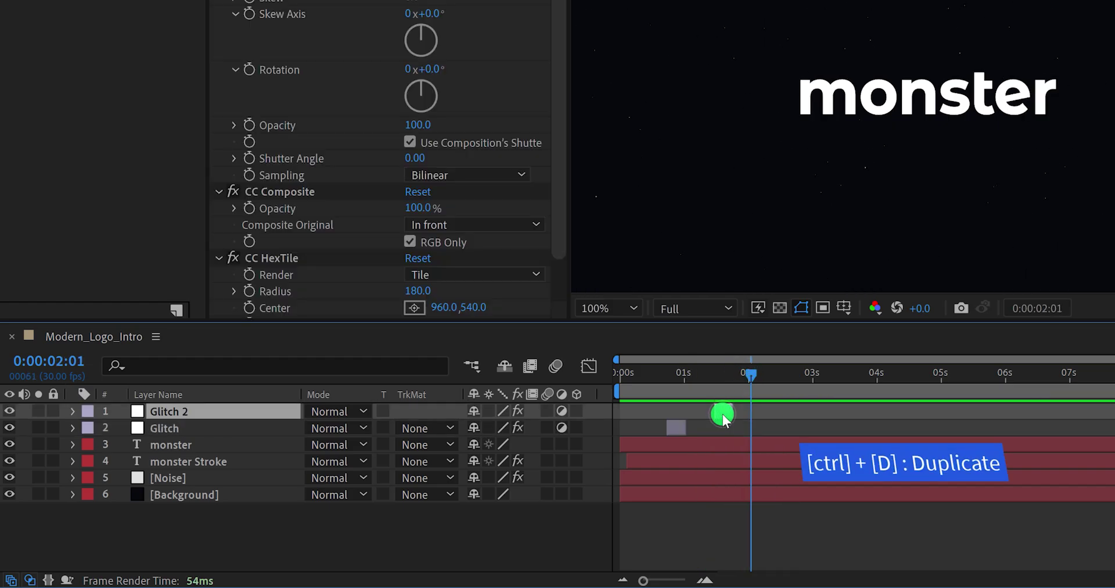
pyautogui.hotkey('ctrl', 'd')
pyautogui.moveTo(722, 413); pyautogui.dragTo(752, 419)
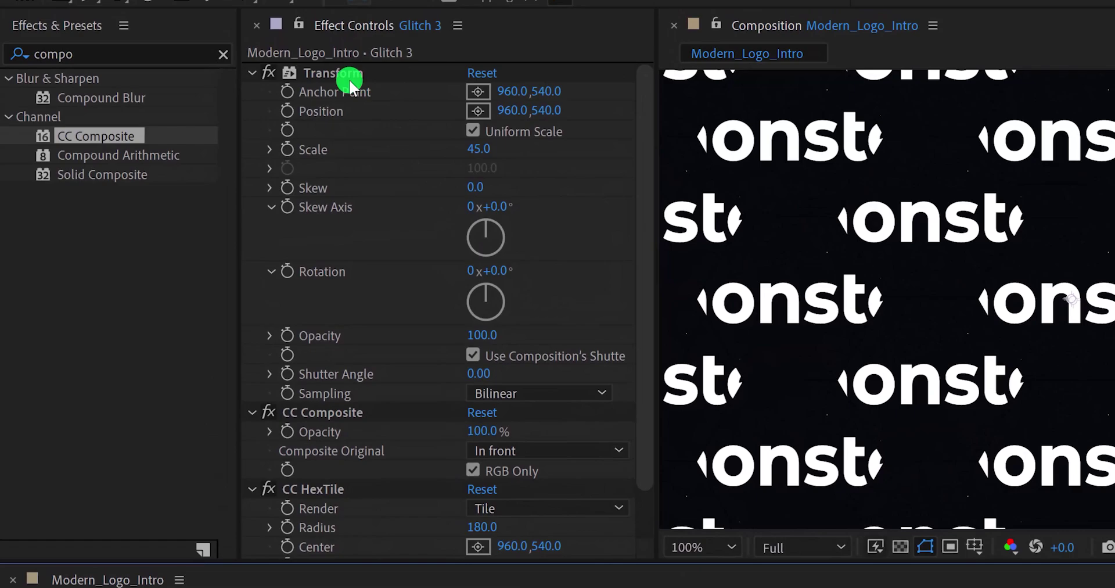
# Delete CC HexTile from the Glitch 3 layer and apply the CC Tiler effect below CC Composite.
pyautogui.click(350, 81)
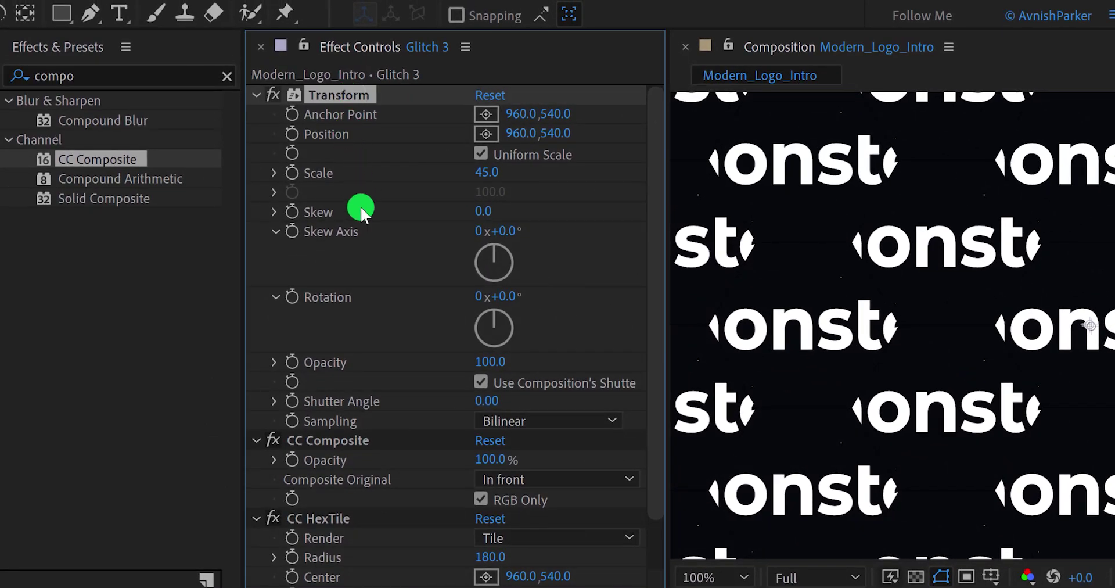
pyautogui.scroll(-2, 379, 409)
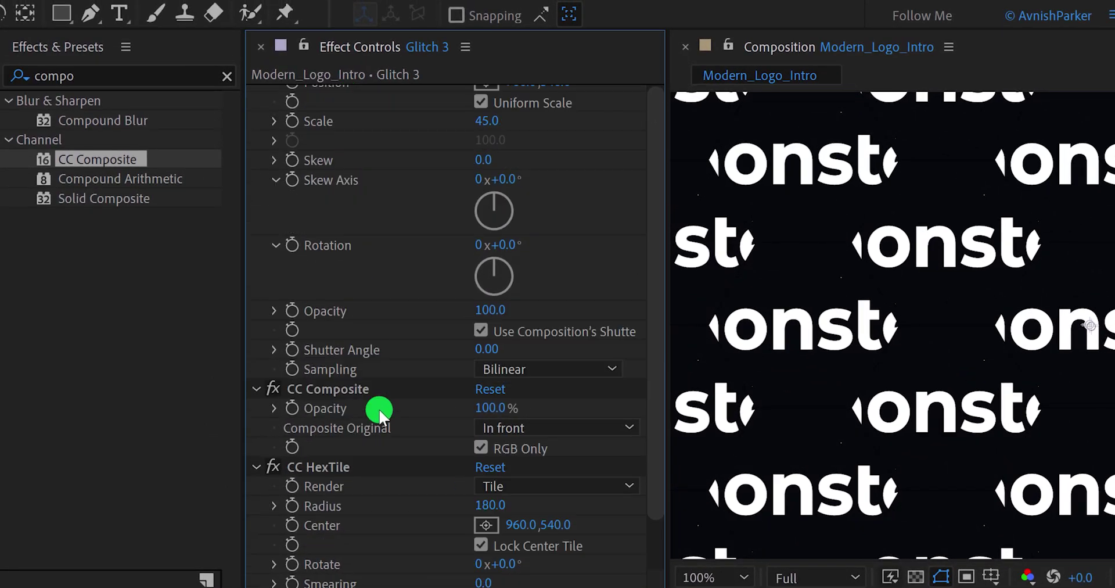
pyautogui.click(331, 460)
pyautogui.press('Delete')
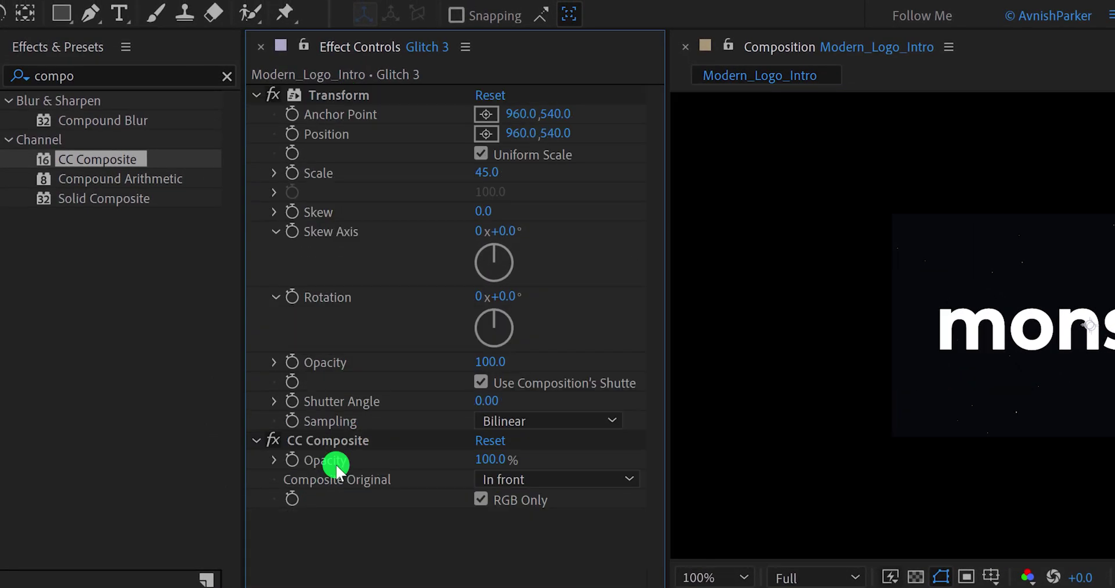
pyautogui.click(119, 76)
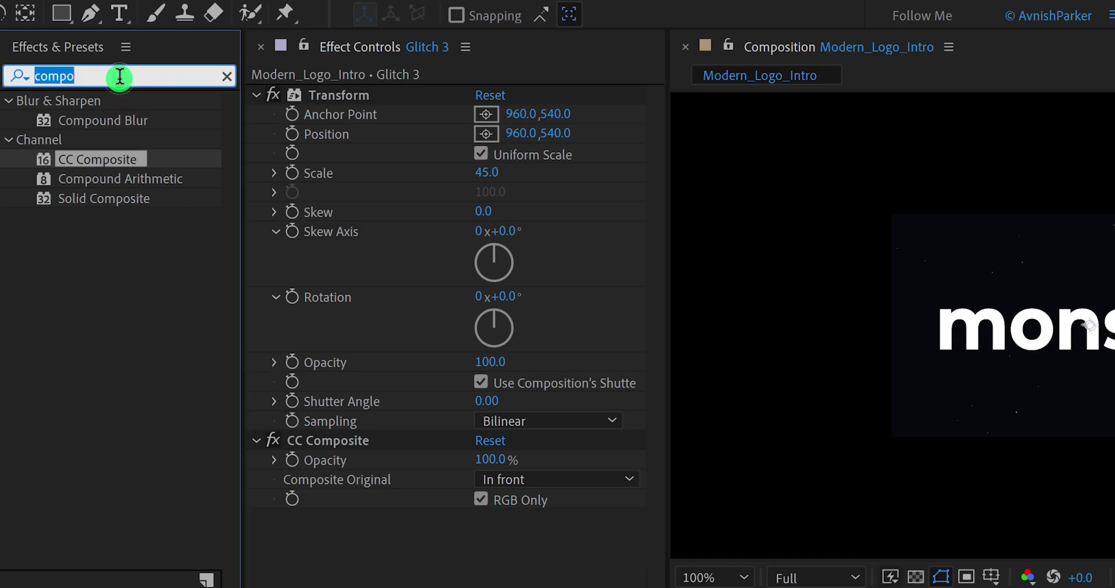
pyautogui.write('til')
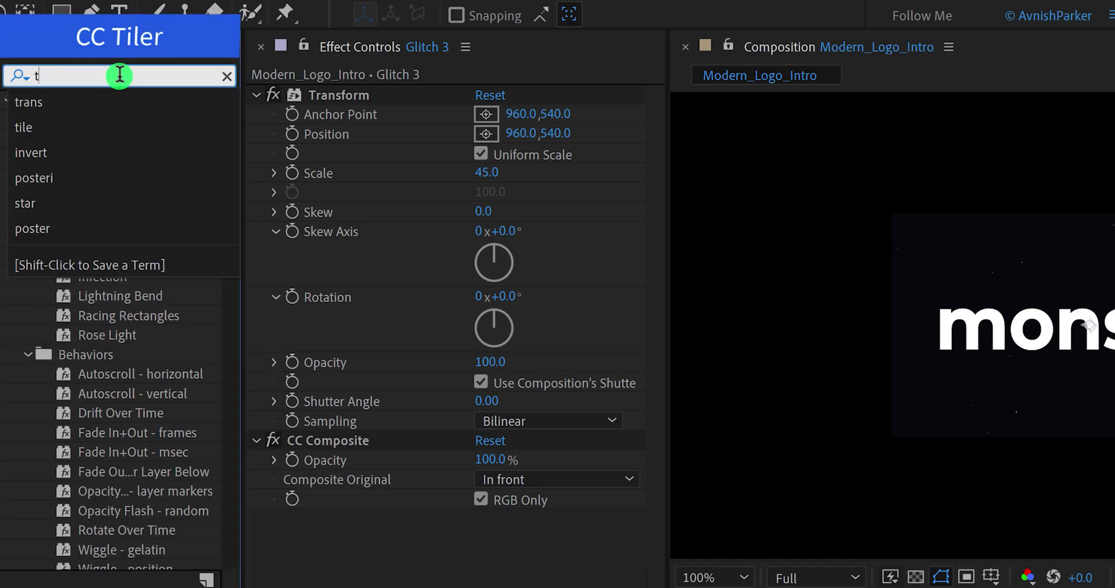
pyautogui.write('e')
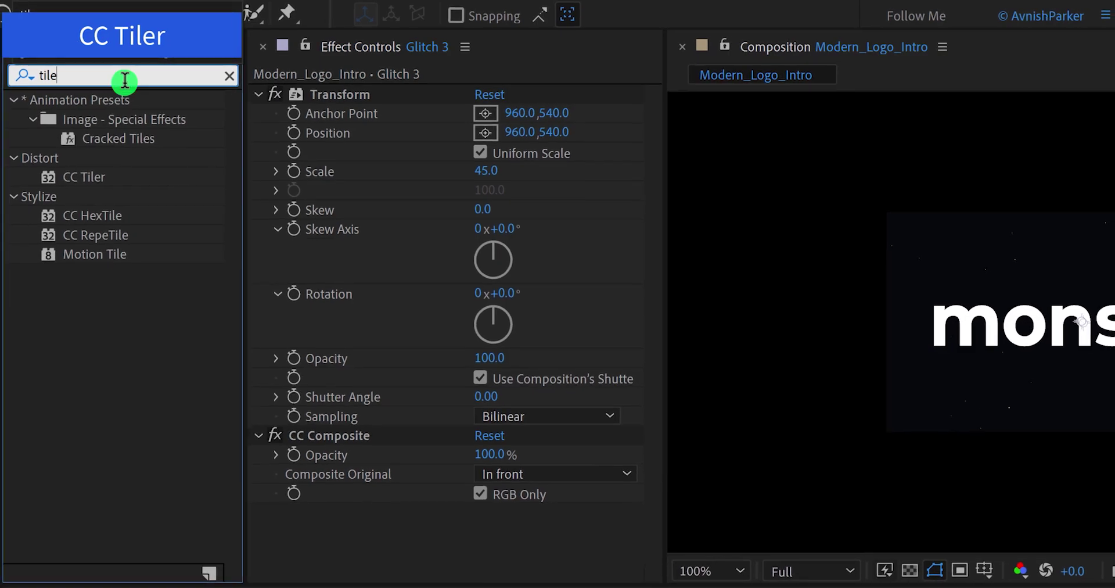
pyautogui.click(90, 180)
pyautogui.moveTo(100, 177); pyautogui.dragTo(404, 515)
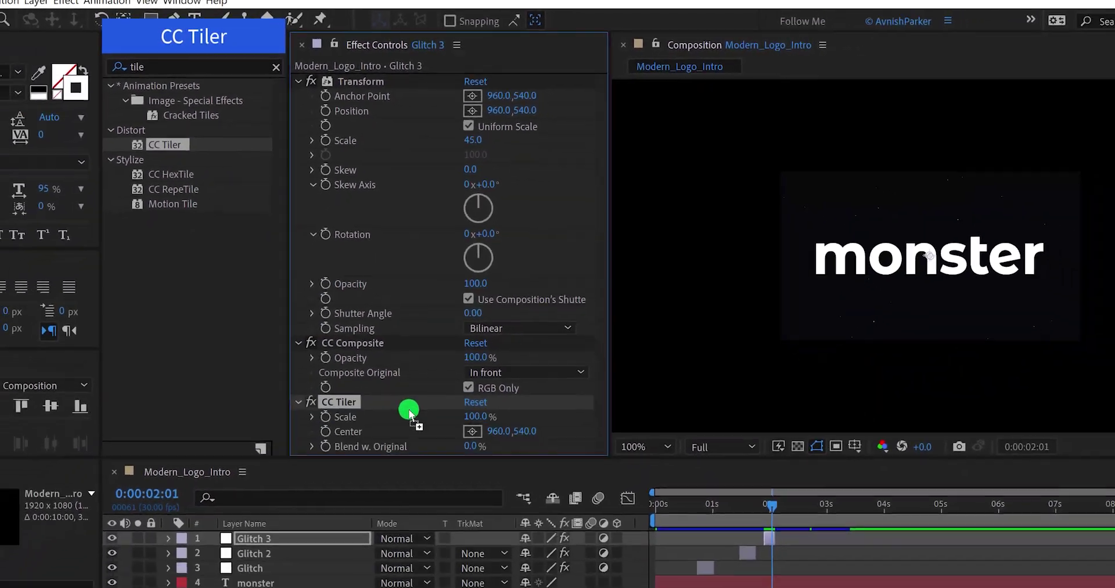
# Set the CC Tiler Scale to 19% and preview the glitches.
pyautogui.moveTo(475, 416); pyautogui.dragTo(434, 420)
pyautogui.moveTo(433, 359); pyautogui.dragTo(426, 356)
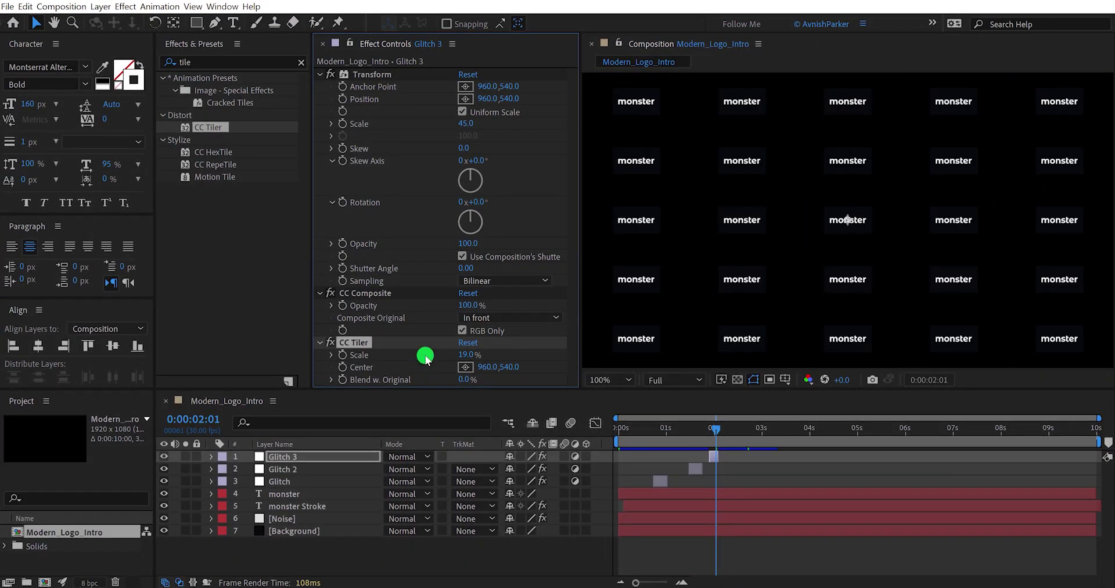
pyautogui.moveTo(350, 295); pyautogui.dragTo(389, 294)
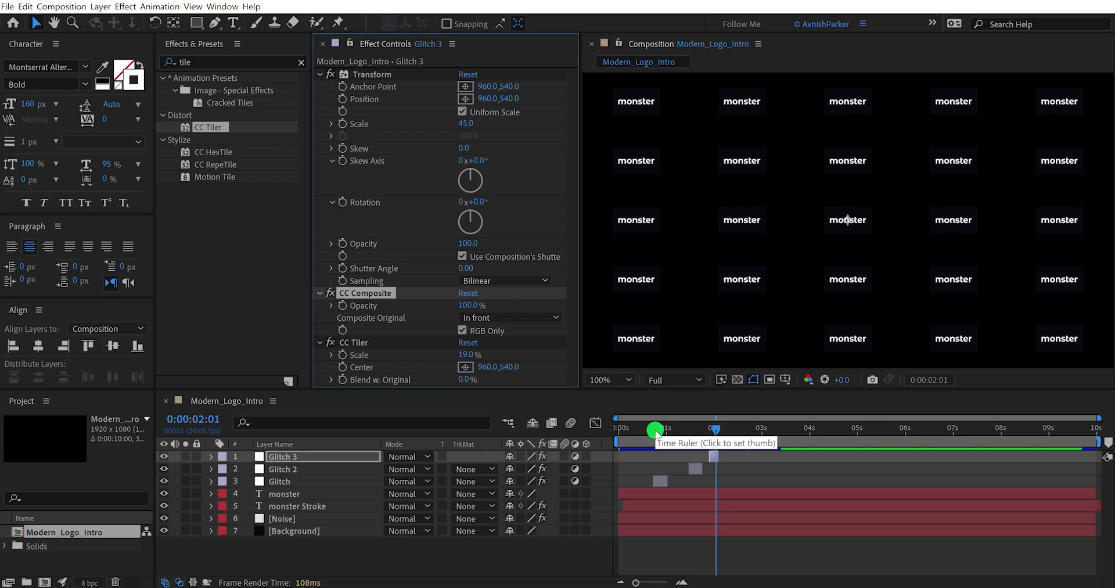
pyautogui.press('space')
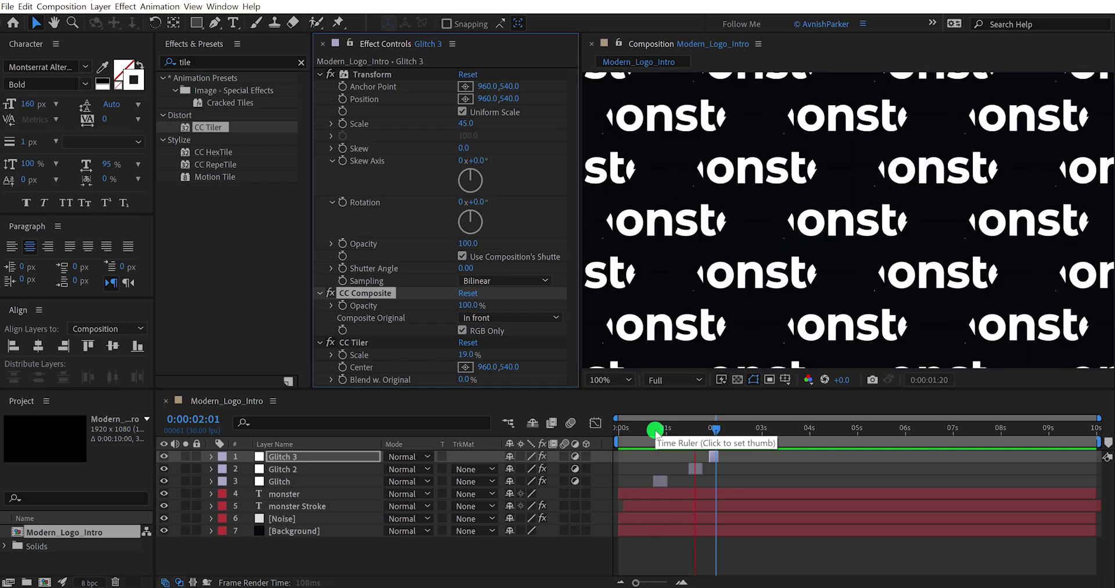
# Duplicate the Glitch 3 layer and move the copy to start at about 2.4 seconds, with the playhead at 0:00:02:14.
pyautogui.moveTo(655, 431); pyautogui.dragTo(730, 451)
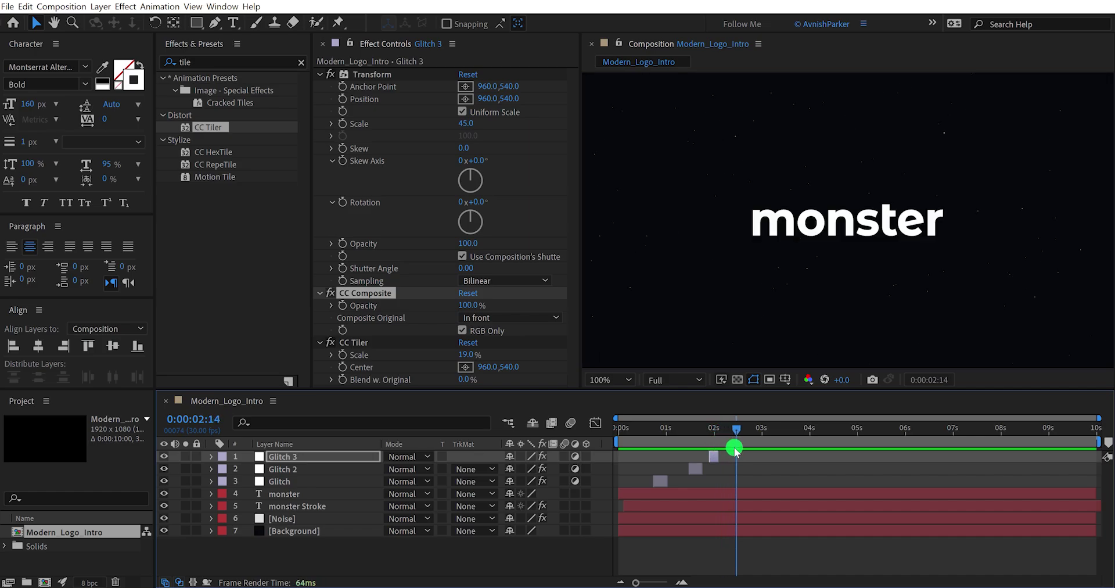
pyautogui.click(712, 455)
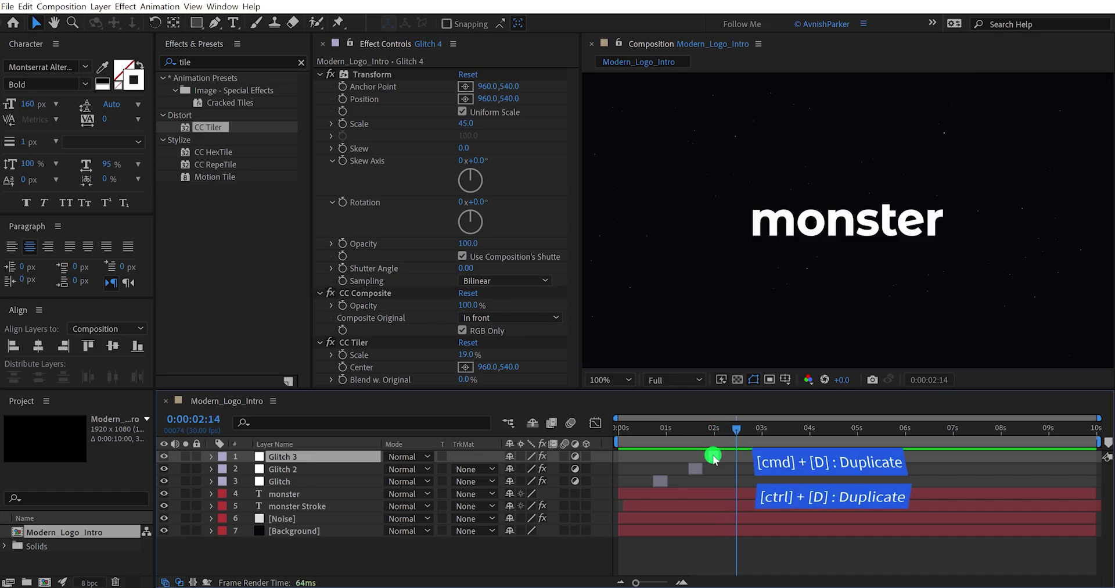
pyautogui.hotkey('ctrl', 'd')
pyautogui.moveTo(714, 459); pyautogui.dragTo(734, 457)
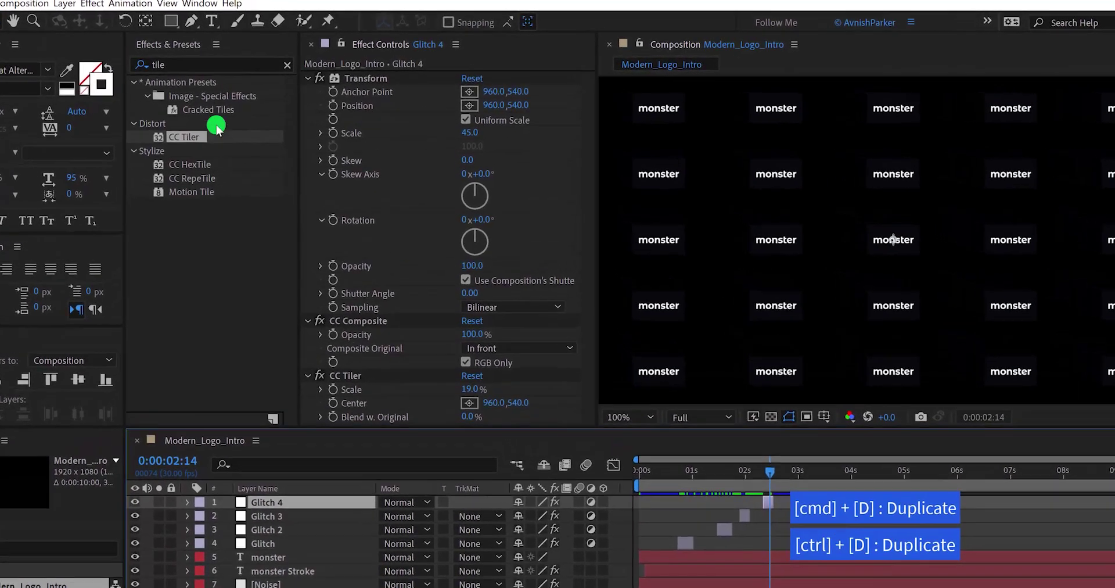
# Delete the Transform, CC Composite and CC Tiler effects from the Glitch 4 layer.
pyautogui.click(375, 79)
pyautogui.press('Delete')
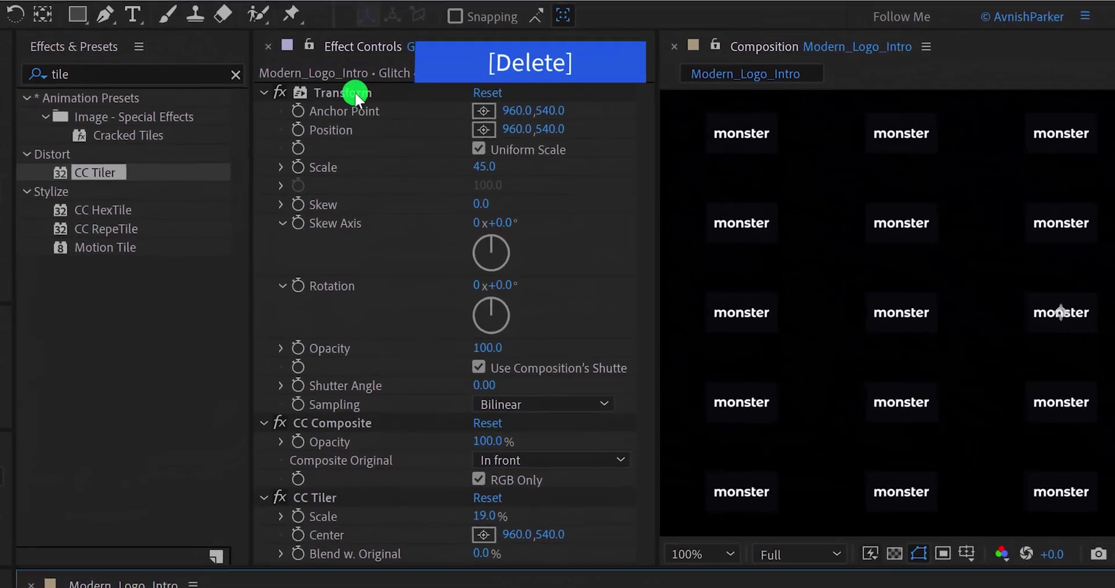
pyautogui.click(352, 90)
pyautogui.press('Delete')
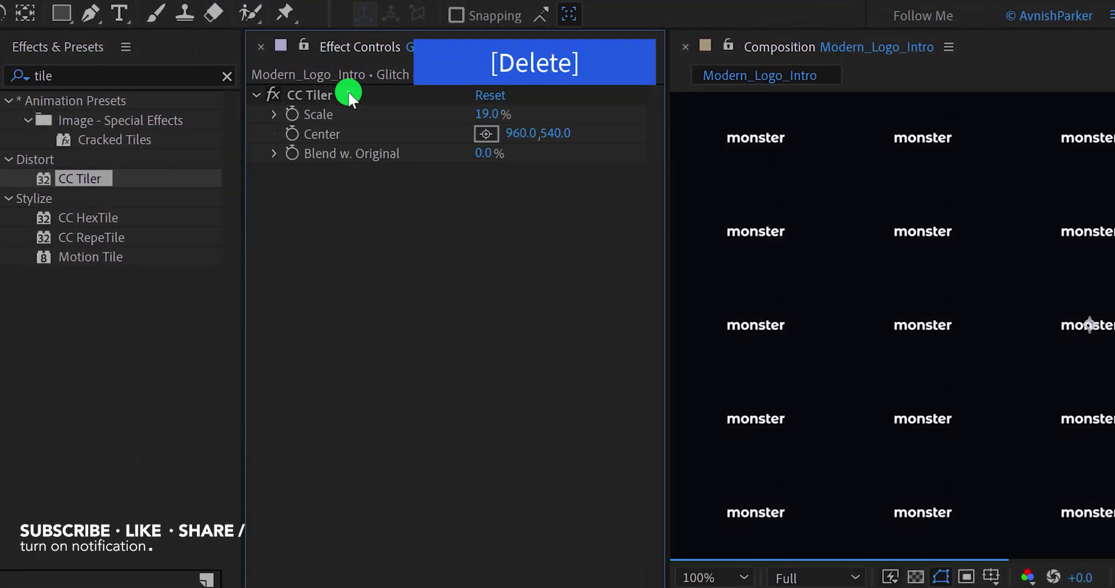
pyautogui.click(348, 95)
pyautogui.press('Delete')
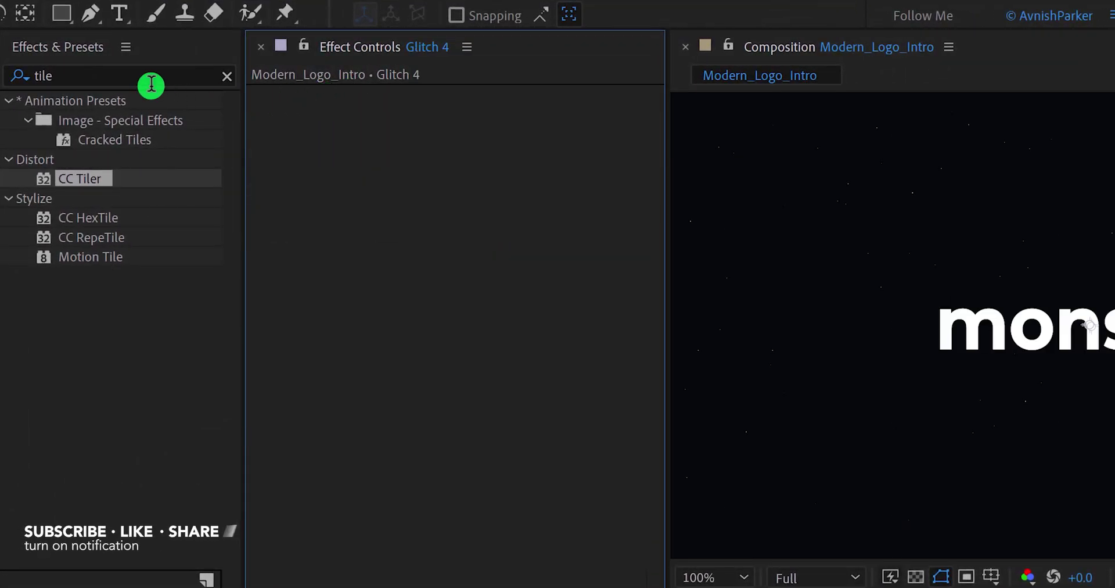
# Search the effects for "glitch" and apply VR Digital Glitch to the Glitch 4 layer.
pyautogui.click(137, 72)
pyautogui.write('gl')
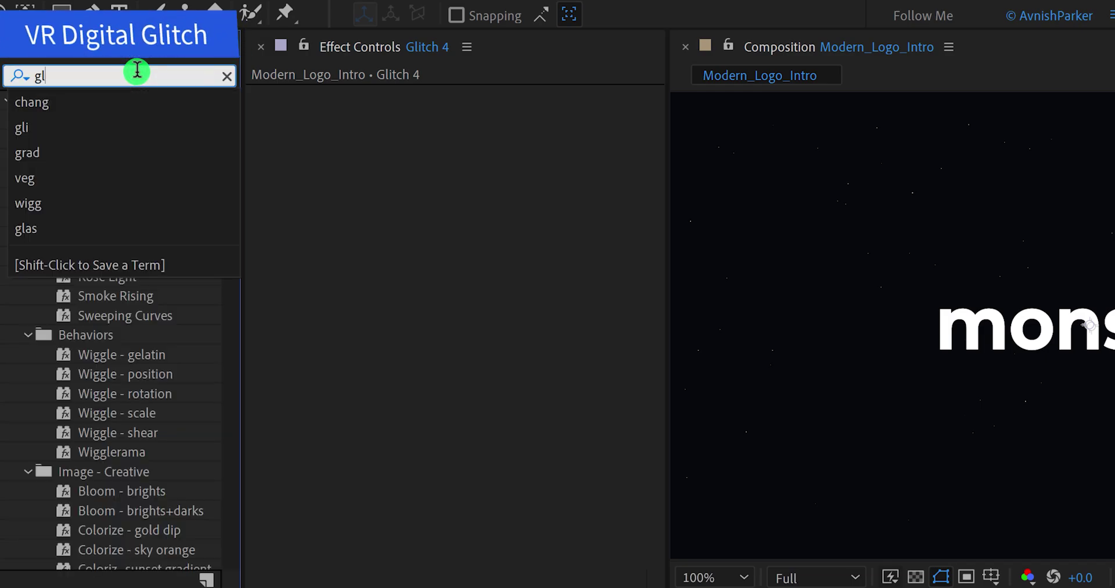
pyautogui.write('itch')
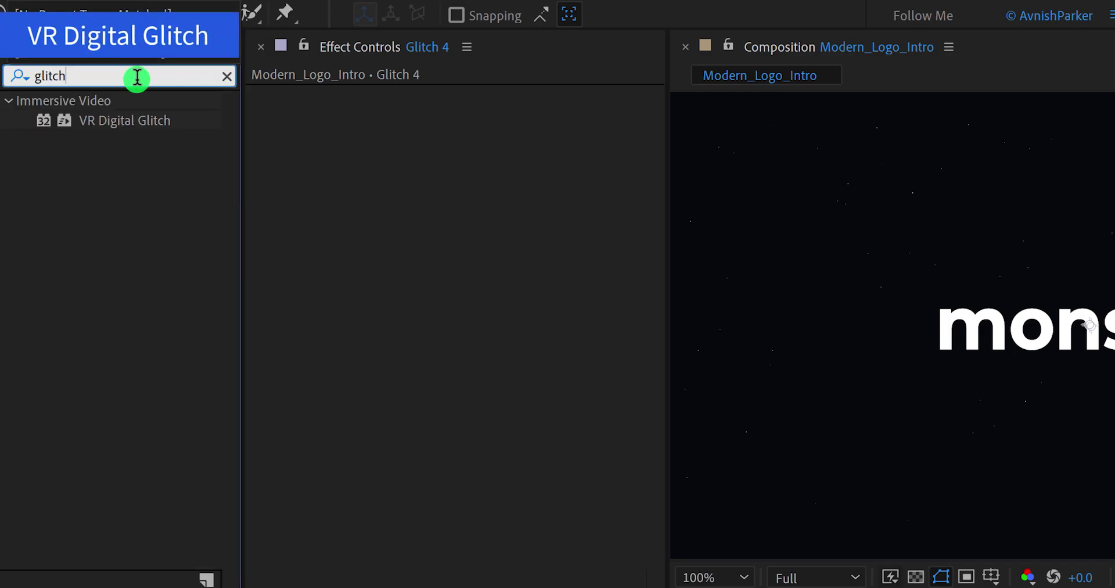
pyautogui.moveTo(122, 121); pyautogui.dragTo(332, 160)
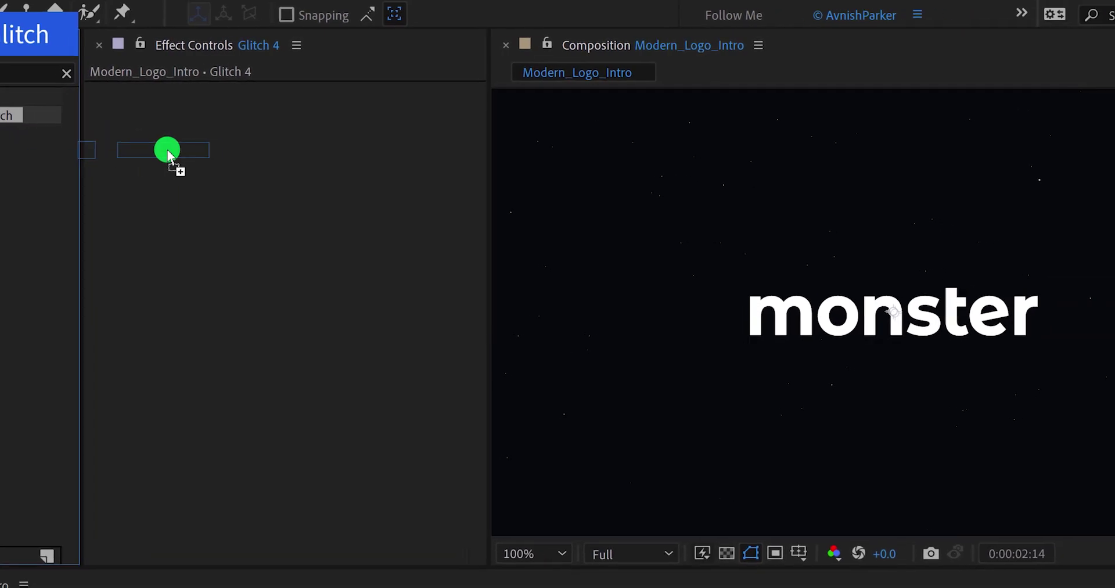
pyautogui.moveTo(168, 153); pyautogui.dragTo(114, 149)
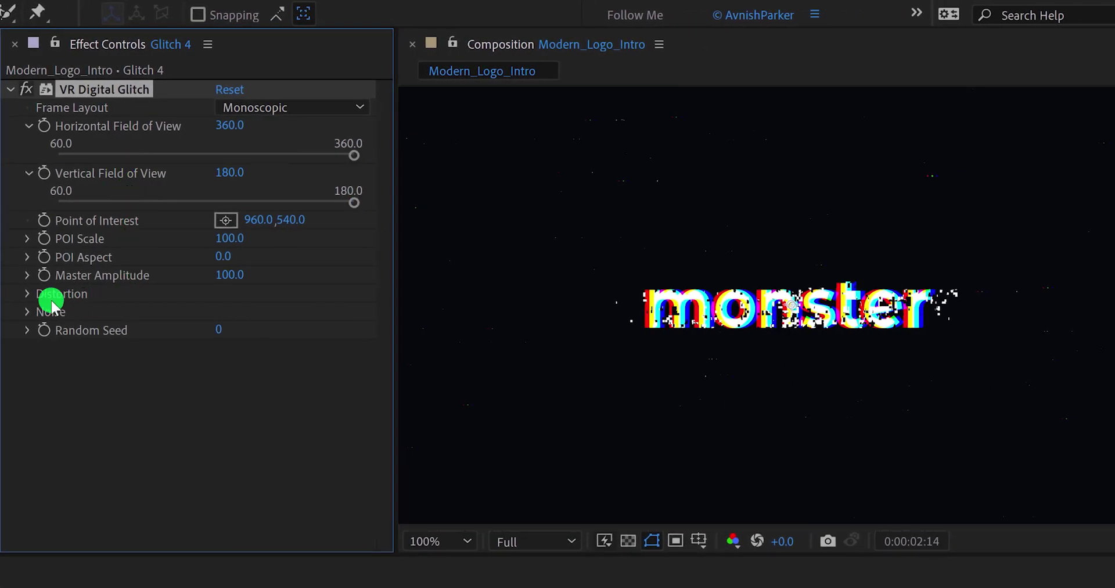
# Try a Color Distortion of 0 in Glitch 4's VR Digital Glitch effect and undo it.
pyautogui.click(27, 294)
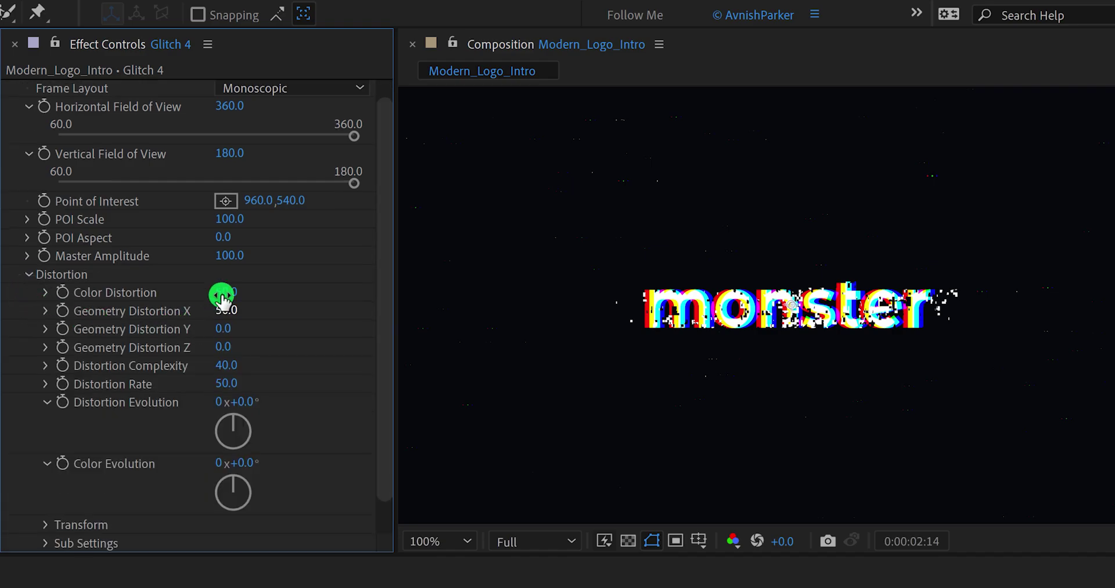
pyautogui.moveTo(226, 292); pyautogui.dragTo(112, 300)
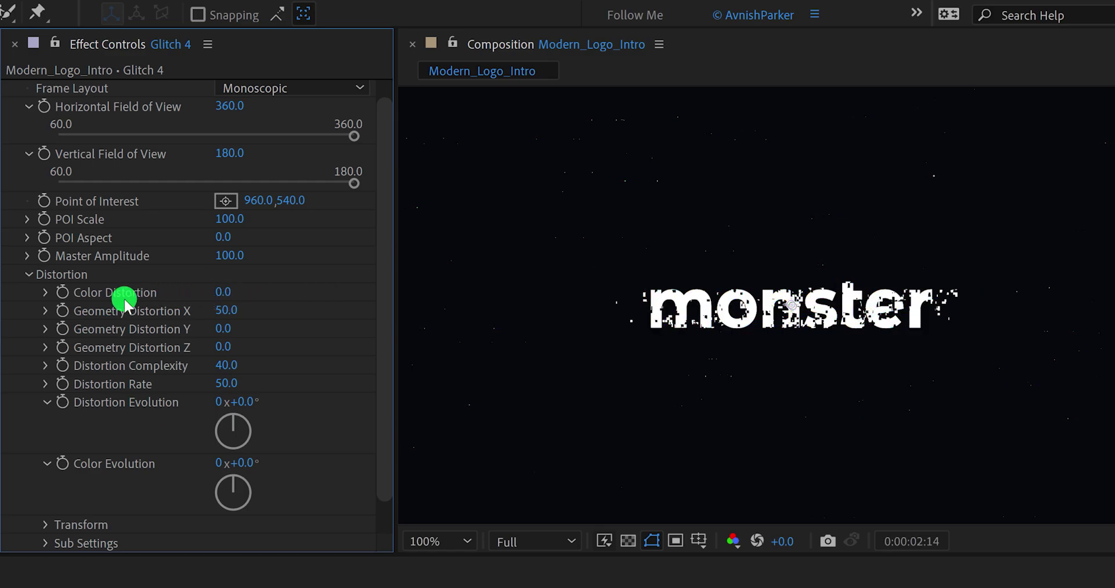
pyautogui.scroll(1, 125, 302)
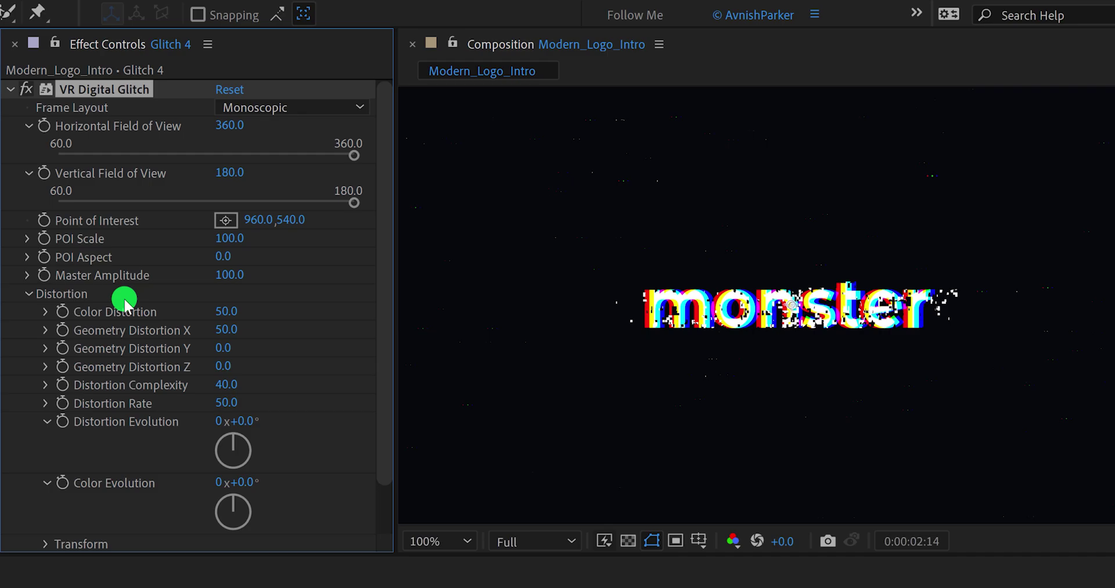
# Set Glitch 4's Horizontal Field of View to 123.3 and its Vertical Field of View to 103.6.
pyautogui.moveTo(316, 156); pyautogui.dragTo(121, 159)
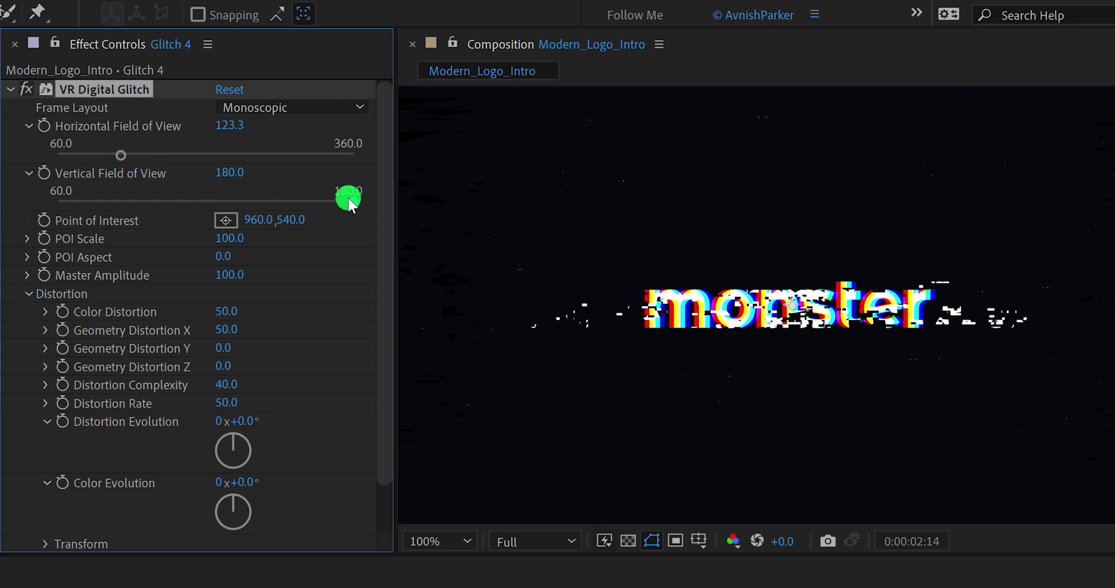
pyautogui.moveTo(351, 201); pyautogui.dragTo(166, 200)
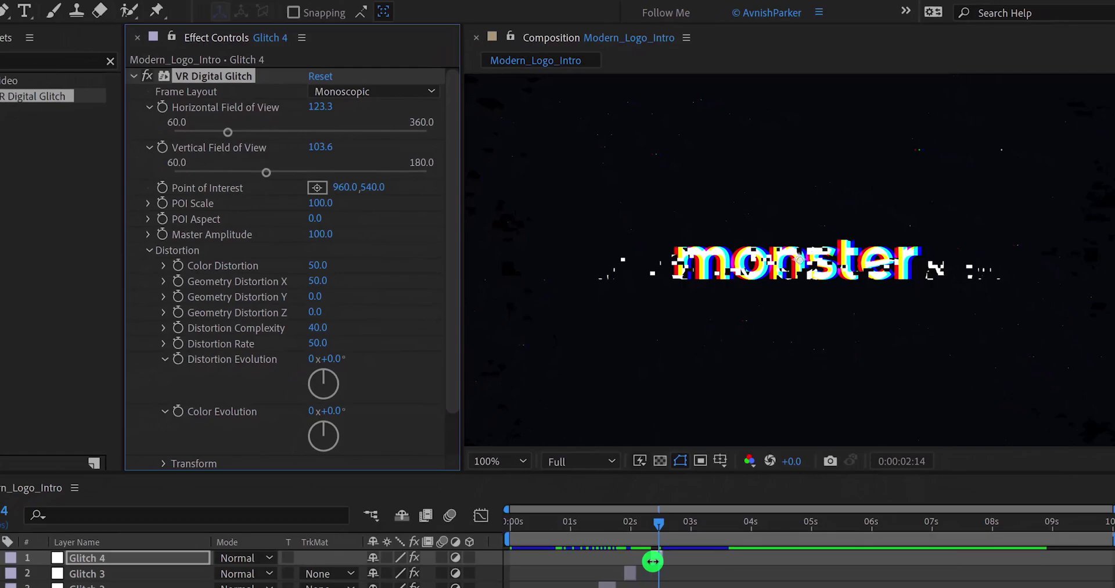
# Duplicate the Glitch 4 layer and make the copy span about 2.8 to 3.1 seconds, with the playhead at 0:00:02:28.
pyautogui.hotkey('ctrl', 'd')
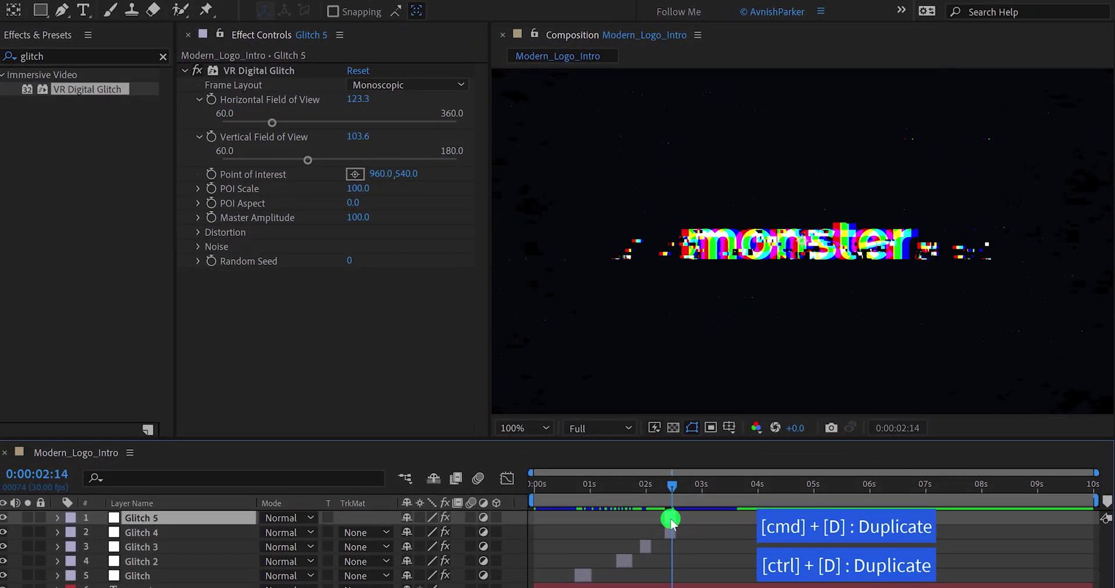
pyautogui.moveTo(689, 523); pyautogui.dragTo(697, 523)
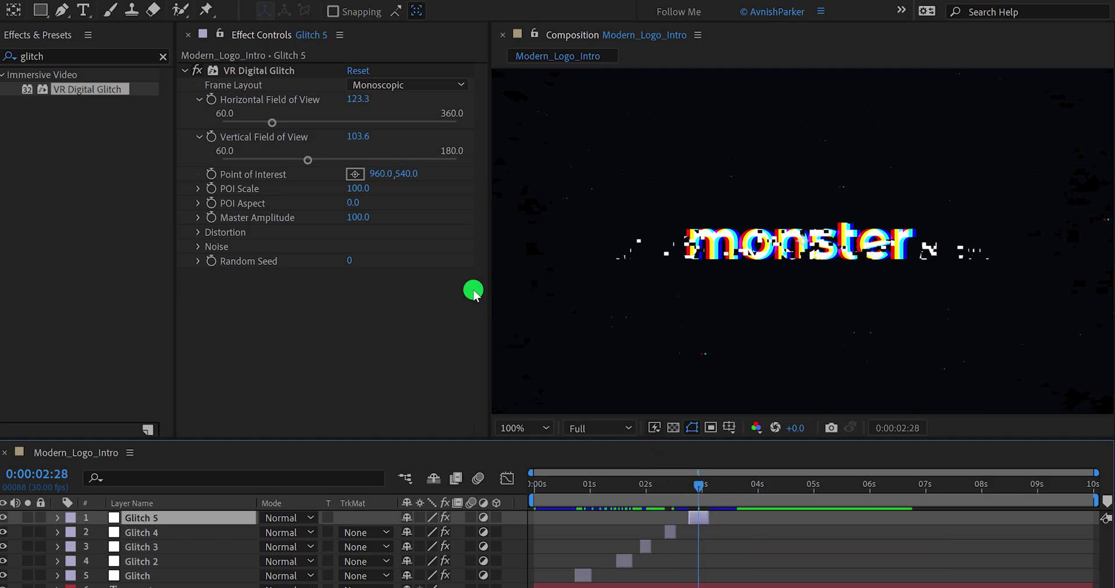
# Set Glitch 5's Frame Layout to Stereoscopic - Side-by-Side and its Color Distortion to 0.
pyautogui.click(365, 84)
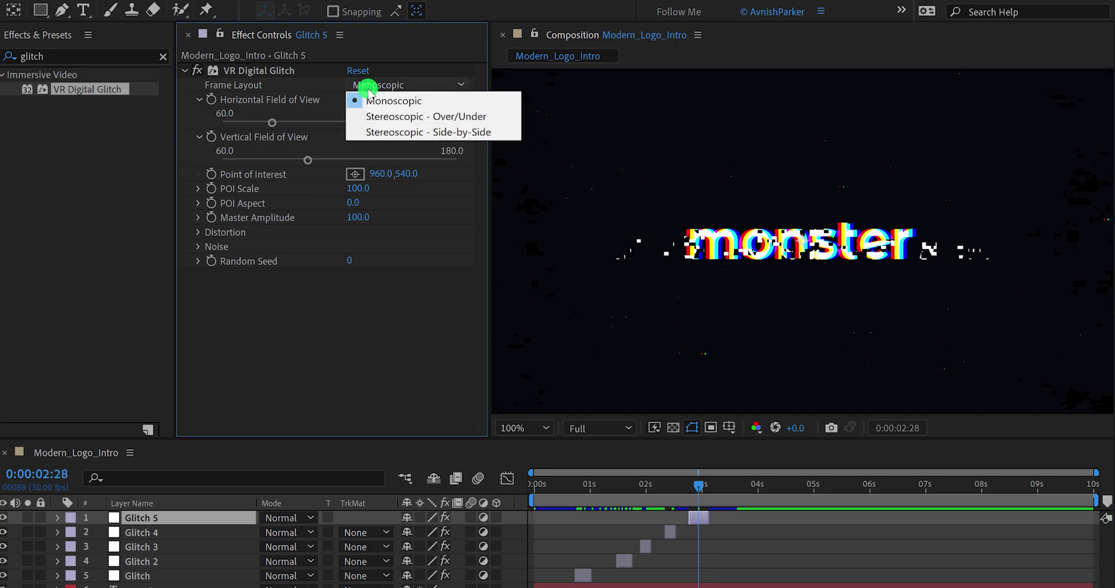
pyautogui.click(397, 131)
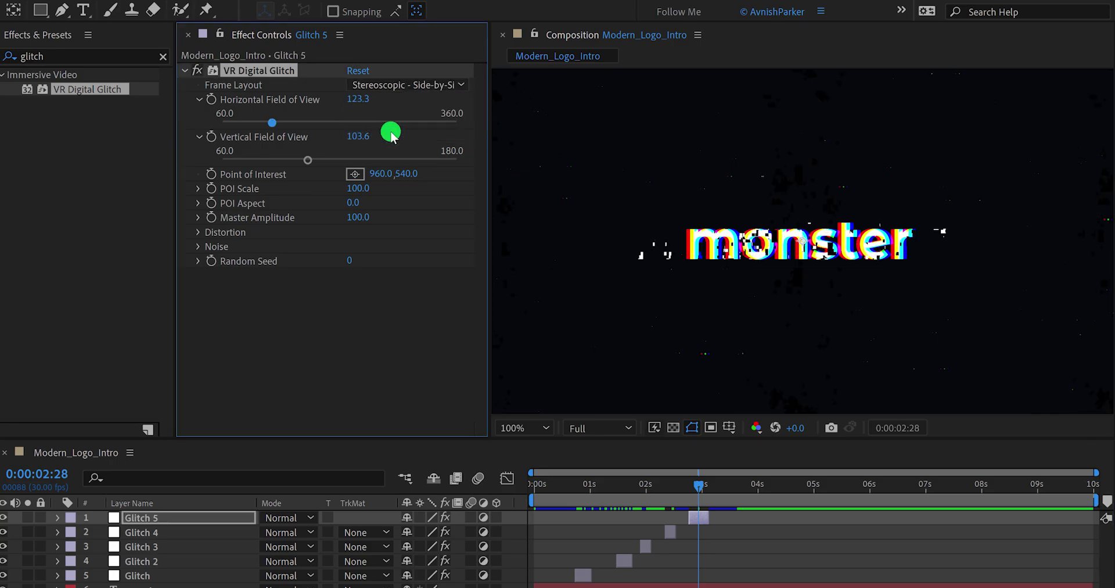
pyautogui.click(200, 232)
pyautogui.scroll(-1, 326, 229)
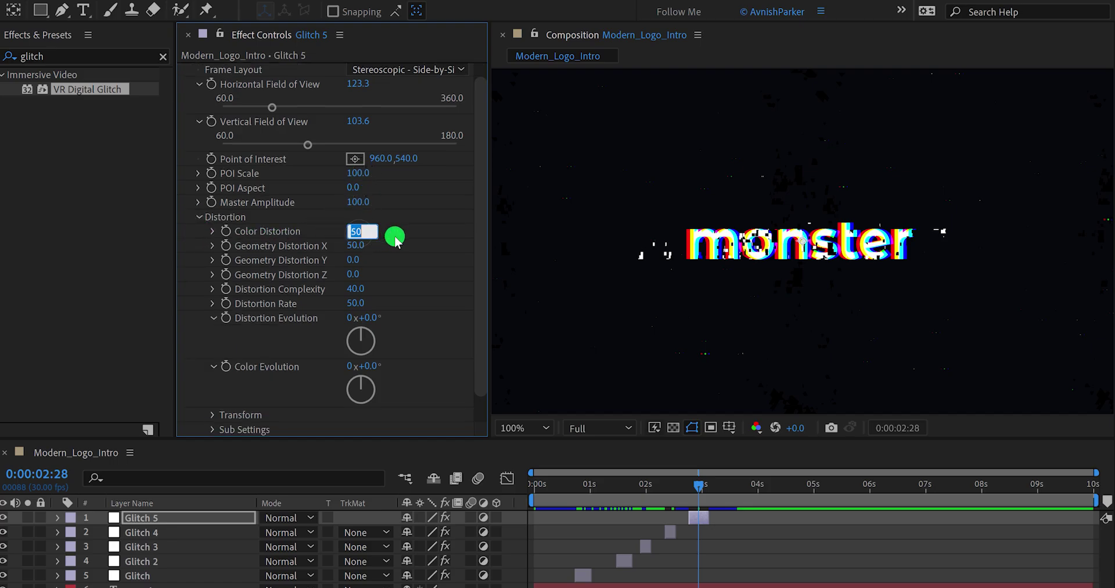
pyautogui.write('0')
pyautogui.press('Return')
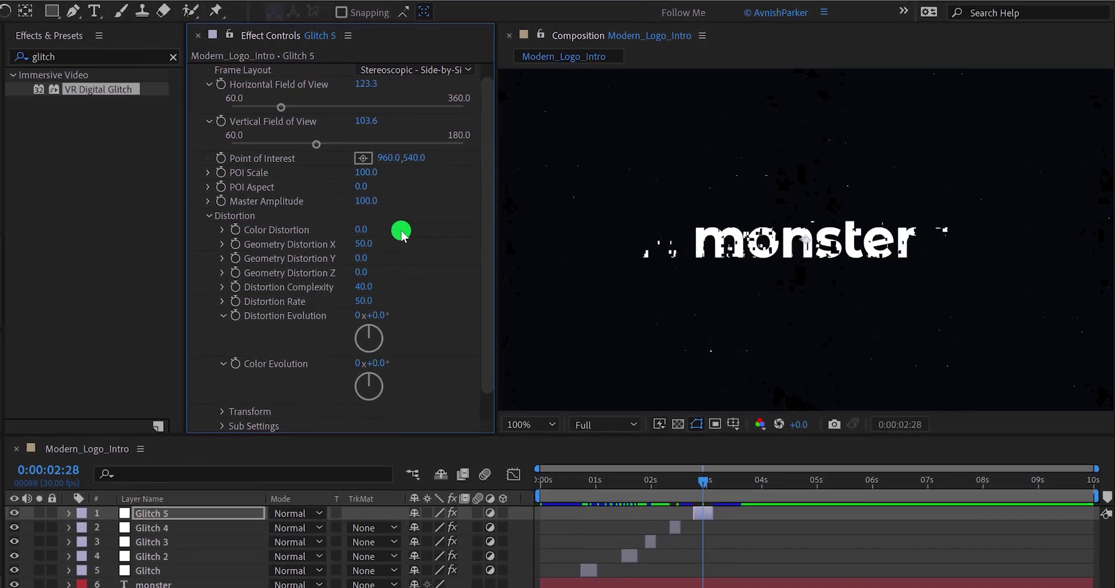
# Set the Noise Strength of Glitch 5's VR Digital Glitch effect to 100.
pyautogui.scroll(-2, 412, 229)
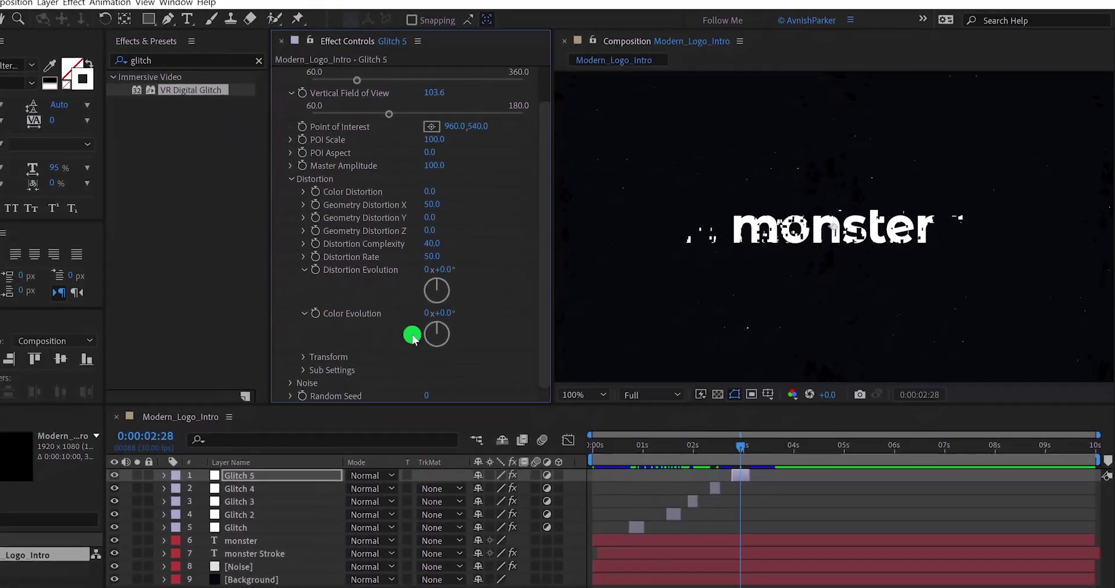
pyautogui.click(292, 383)
pyautogui.scroll(-3, 349, 348)
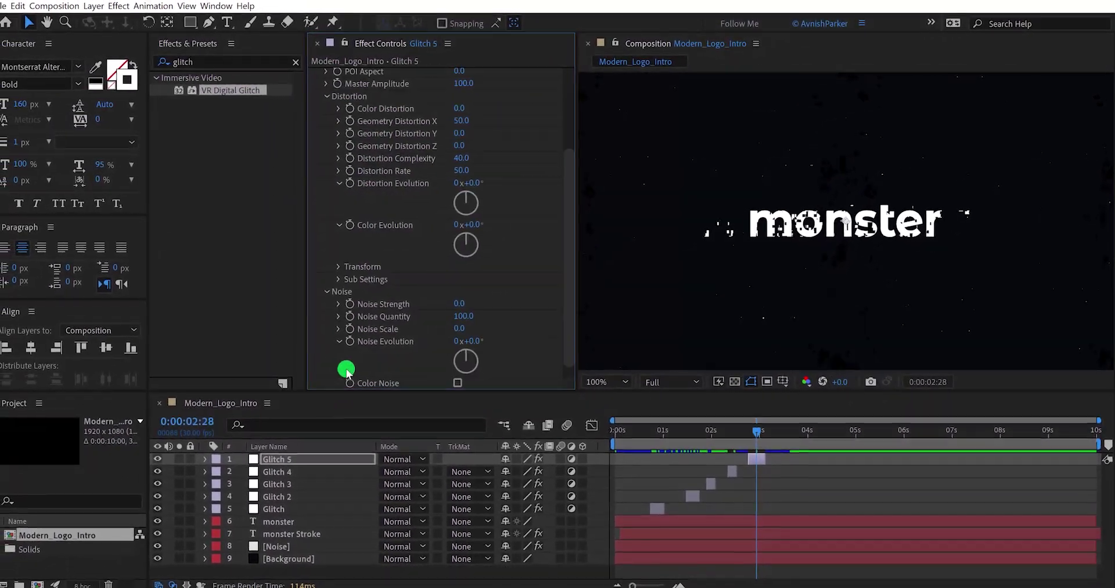
pyautogui.moveTo(505, 296); pyautogui.dragTo(538, 291)
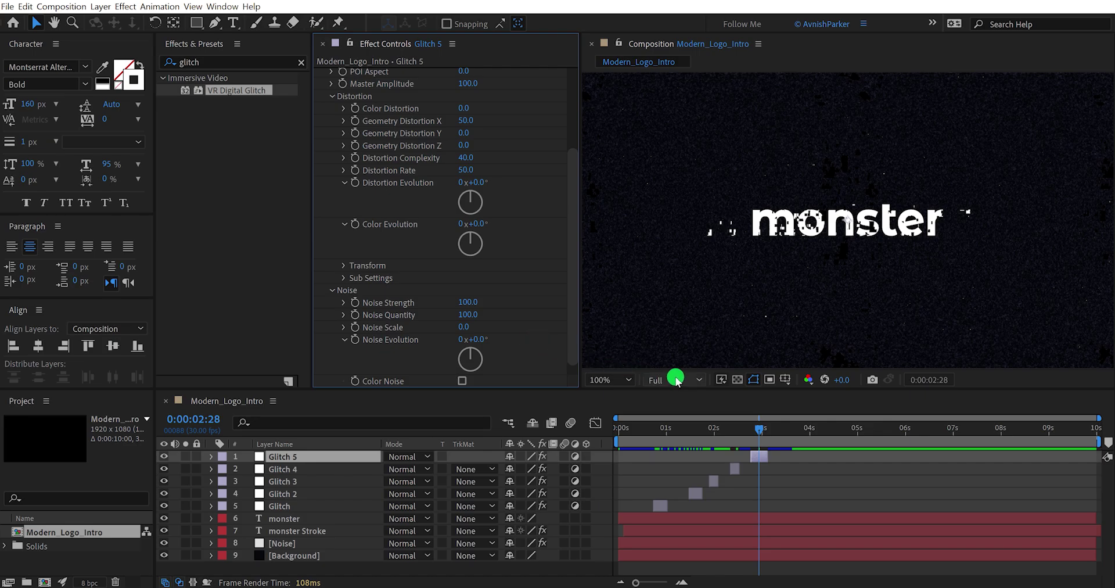
# Duplicate the Glitch 5 layer and make the copy a short clip starting at about 3.2 seconds, with the playhead at 0:00:03:08.
pyautogui.hotkey('ctrl', 'd')
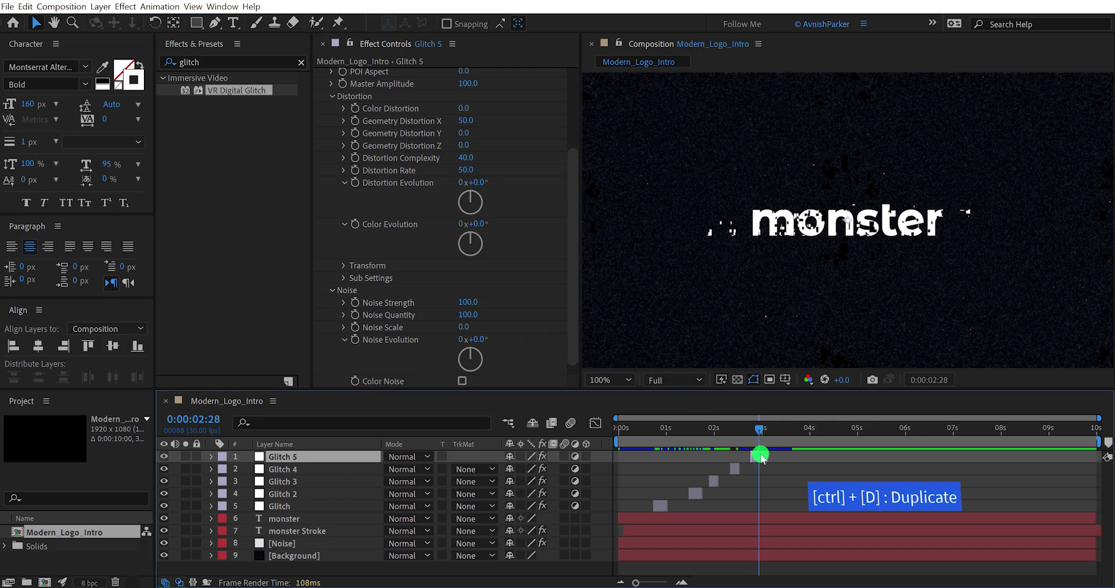
pyautogui.moveTo(762, 459); pyautogui.dragTo(776, 458)
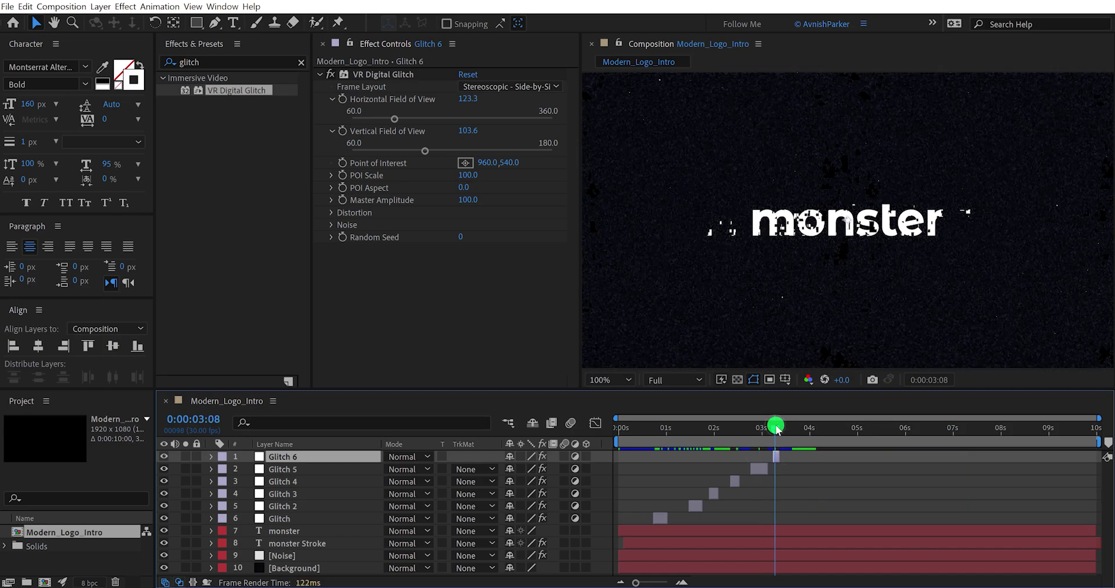
# Set Glitch 6's Noise Strength and Noise Quantity to 0, deselect the layer and preview the intro.
pyautogui.click(331, 224)
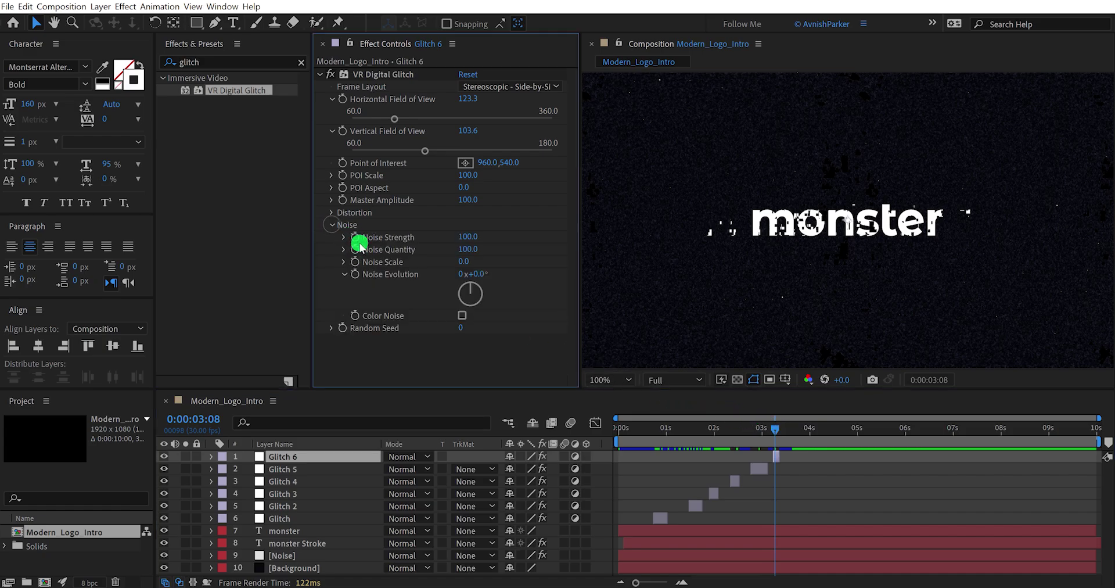
pyautogui.click(468, 251)
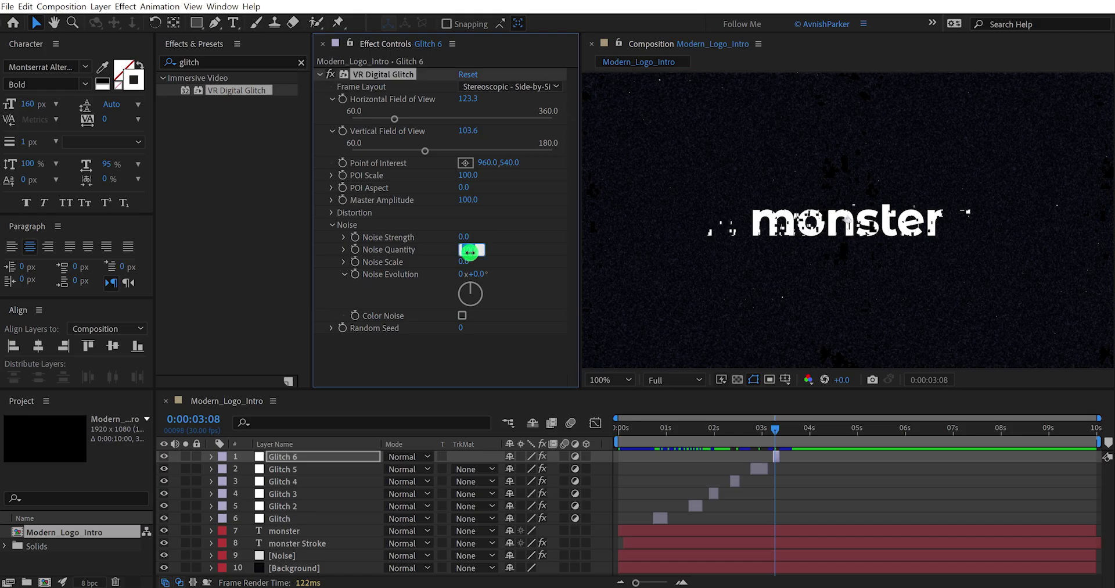
pyautogui.write('0')
pyautogui.press('Return')
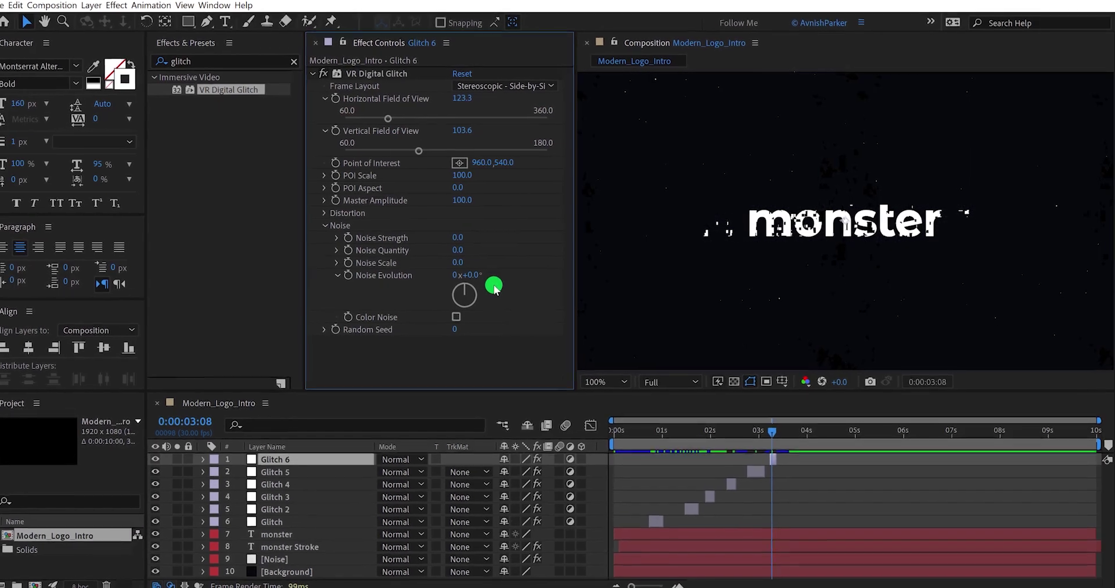
pyautogui.click(815, 491)
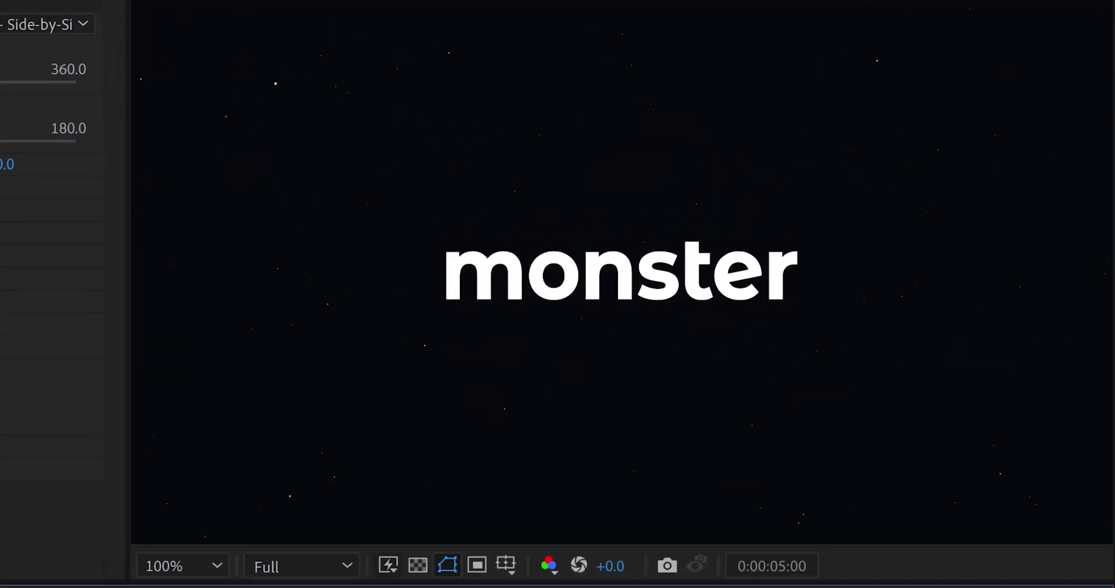
pyautogui.press('space')
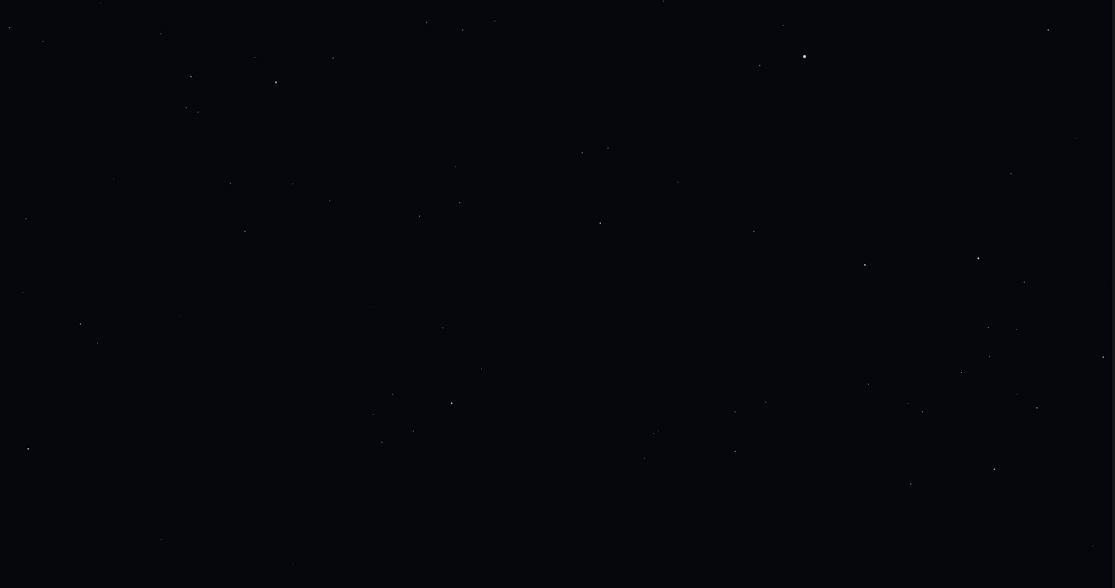